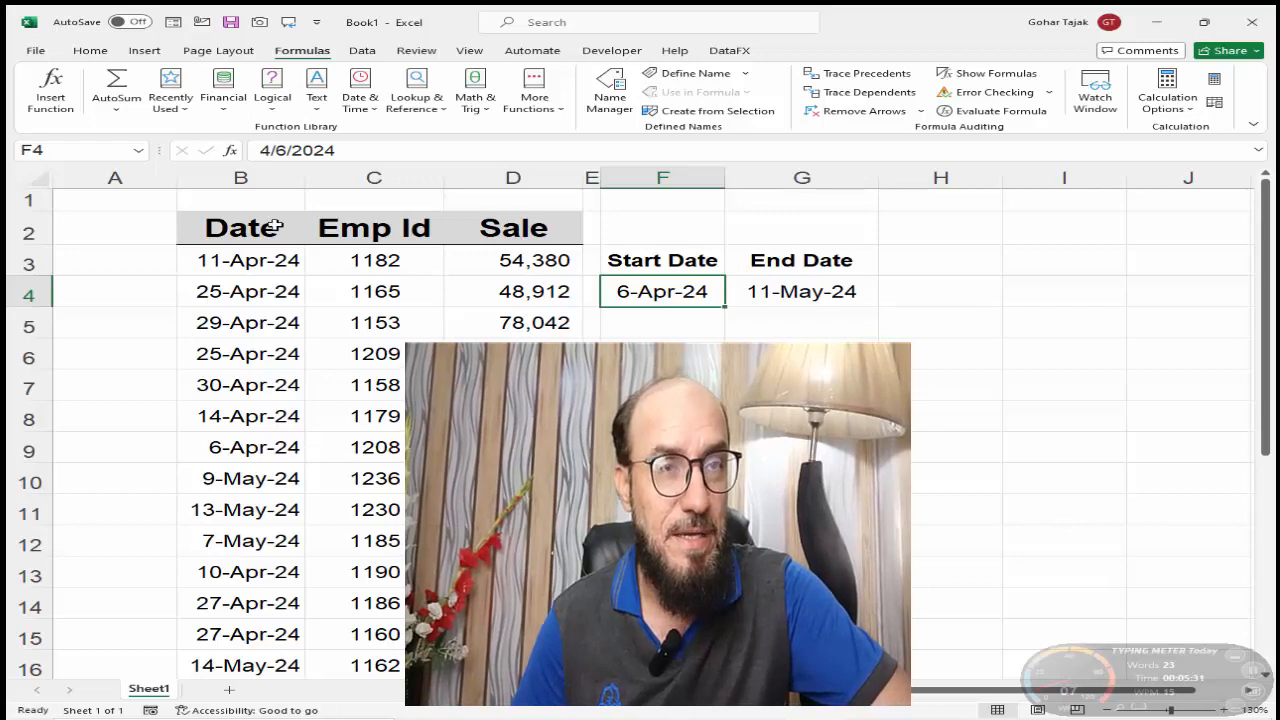
Examine the Date, Emp Id and Sale columns of the sales table
click(257, 183)
drag(257, 183, 345, 181)
click(490, 190)
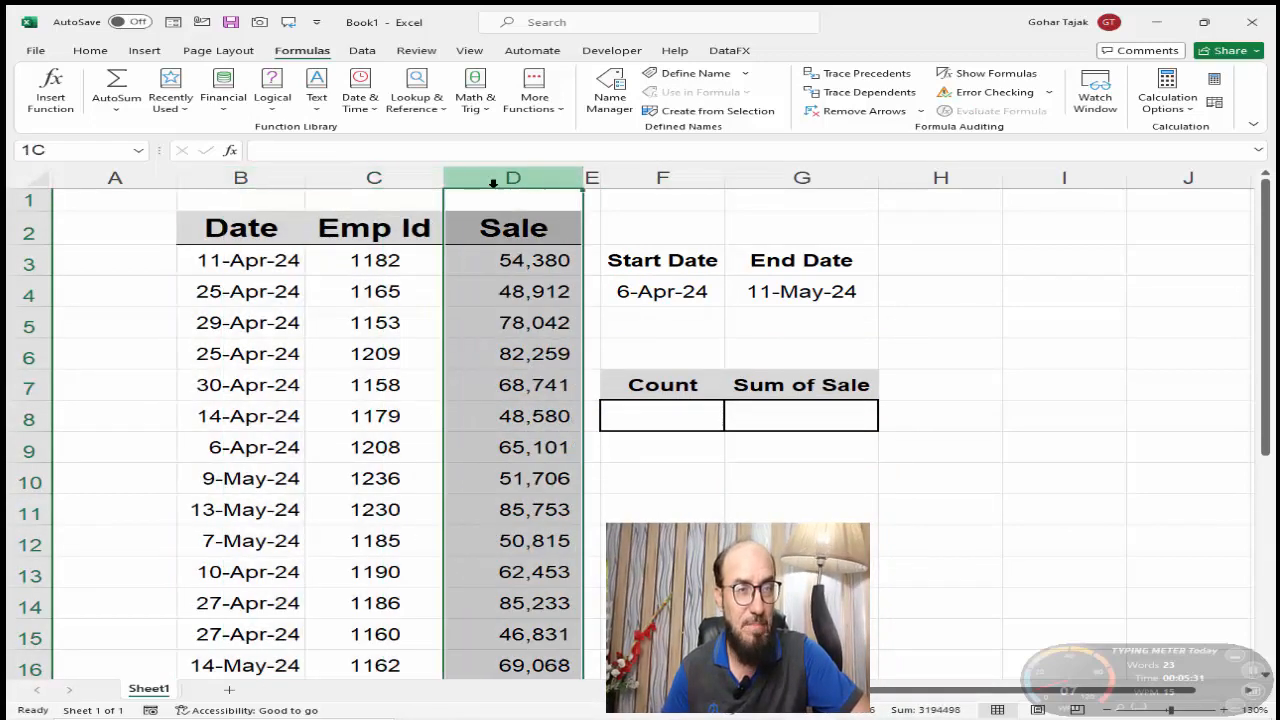
click(352, 263)
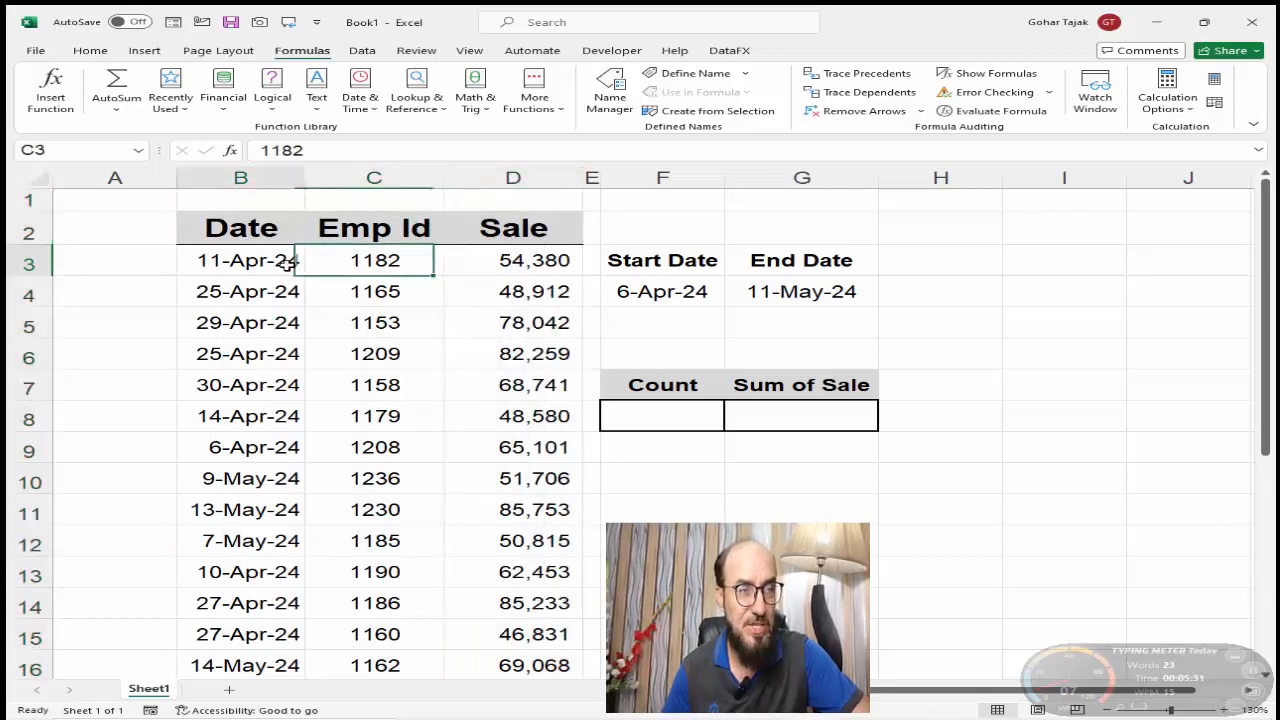
drag(297, 260, 297, 420)
drag(503, 263, 505, 510)
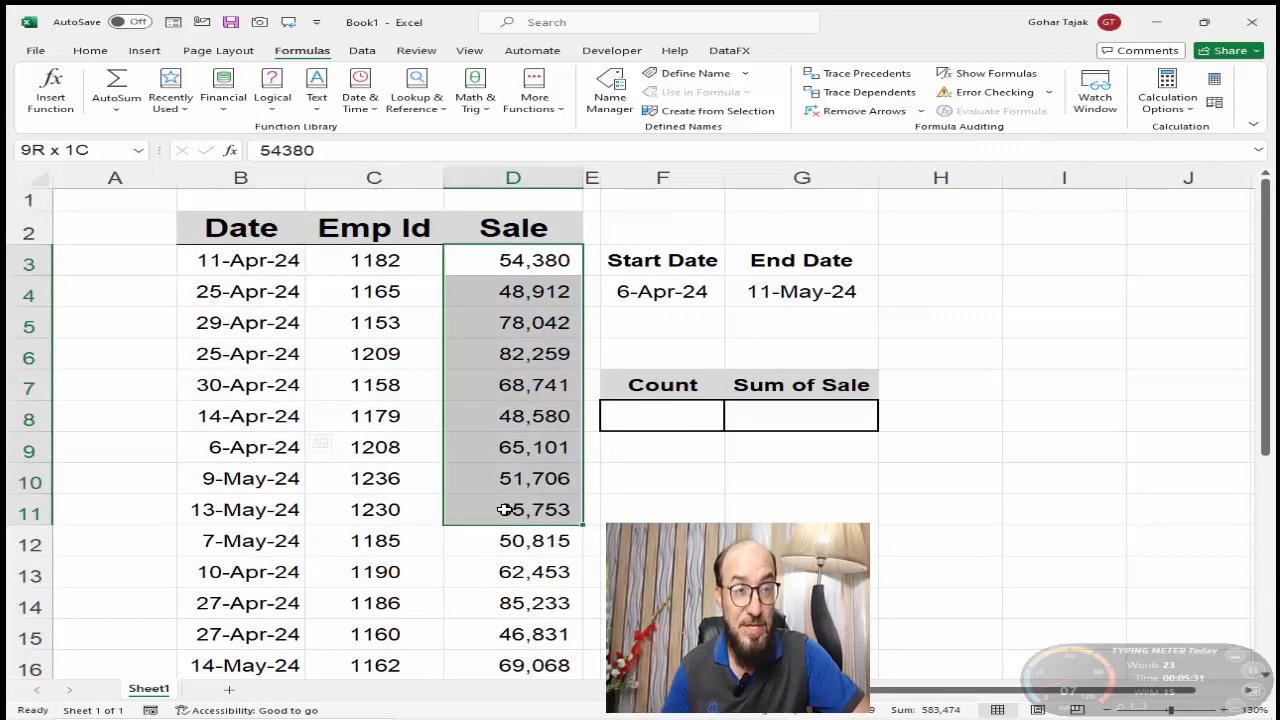
drag(277, 265, 270, 488)
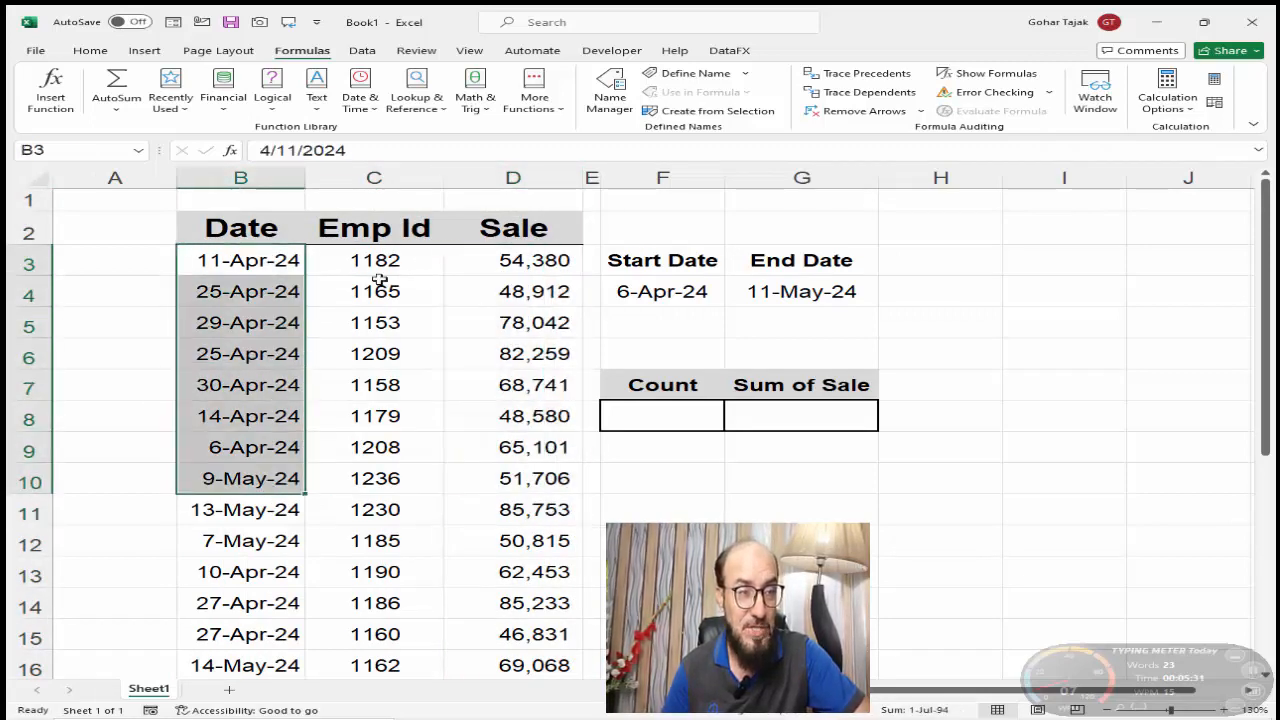
drag(385, 262, 378, 480)
drag(530, 263, 534, 480)
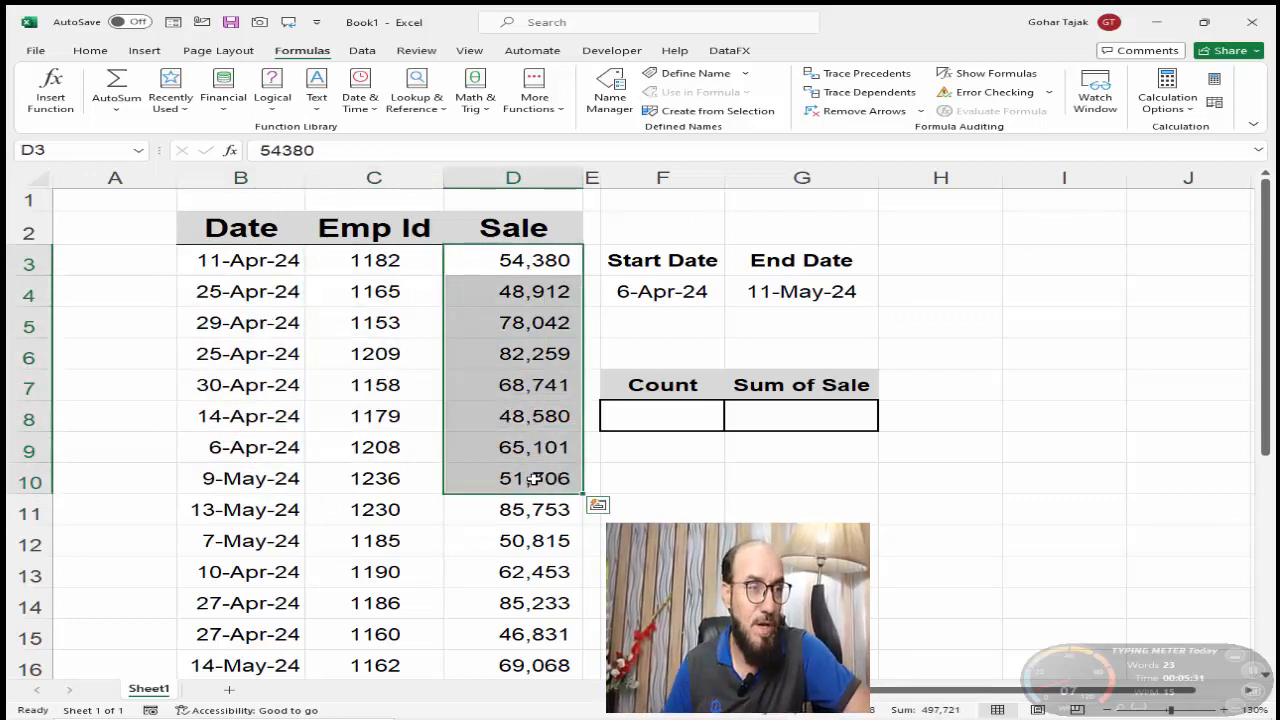
Review the Start Date and End Date cells, the empty Count and Sum of Sale cells, and the Sale values
click(697, 297)
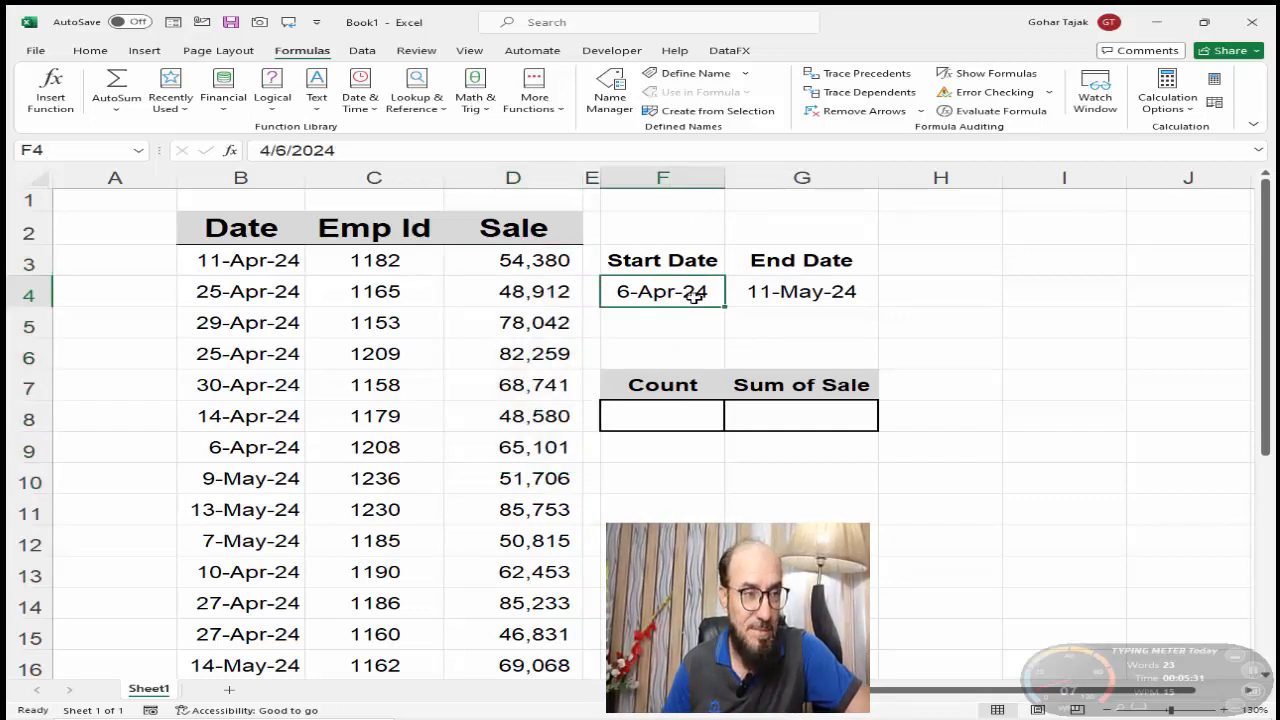
click(783, 296)
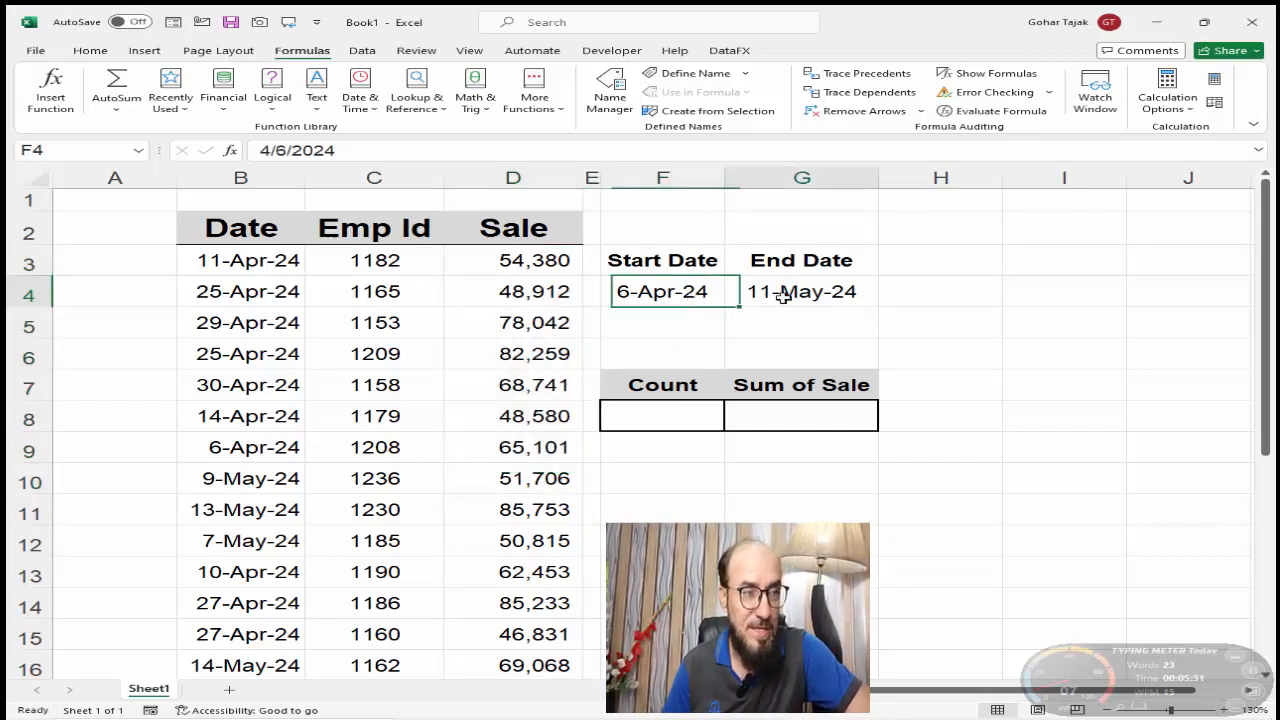
click(688, 420)
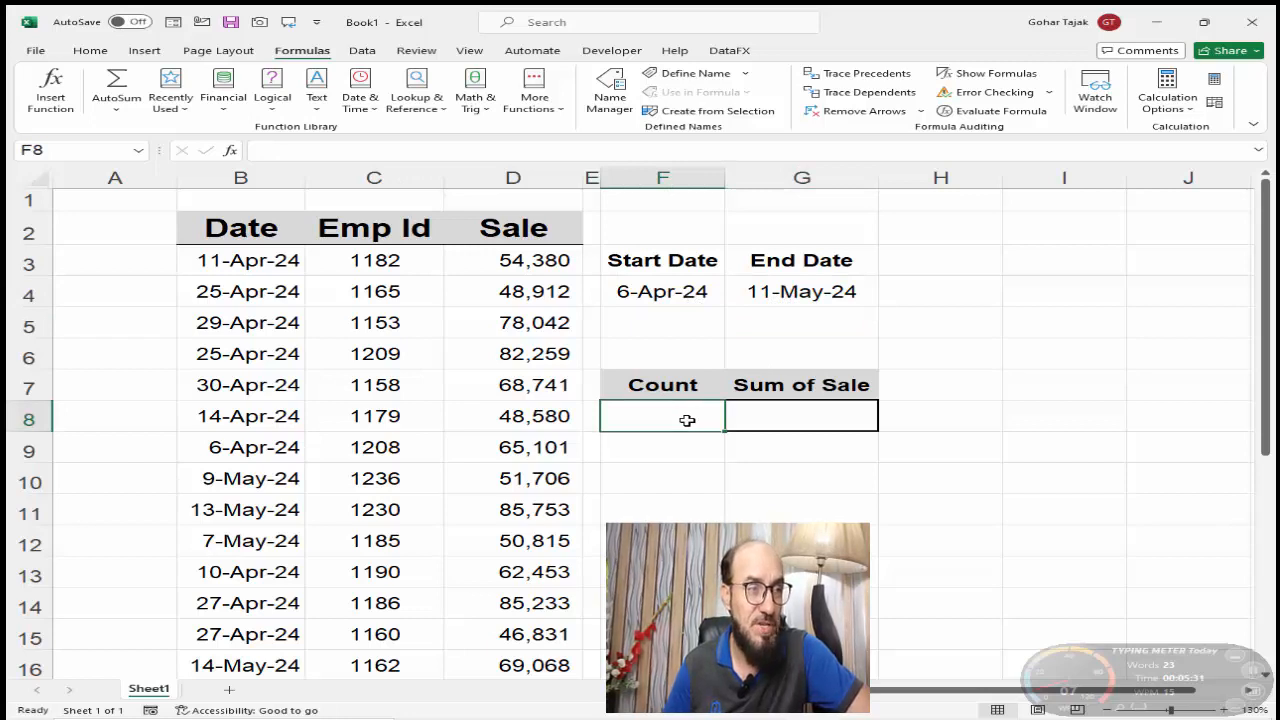
click(666, 296)
click(757, 298)
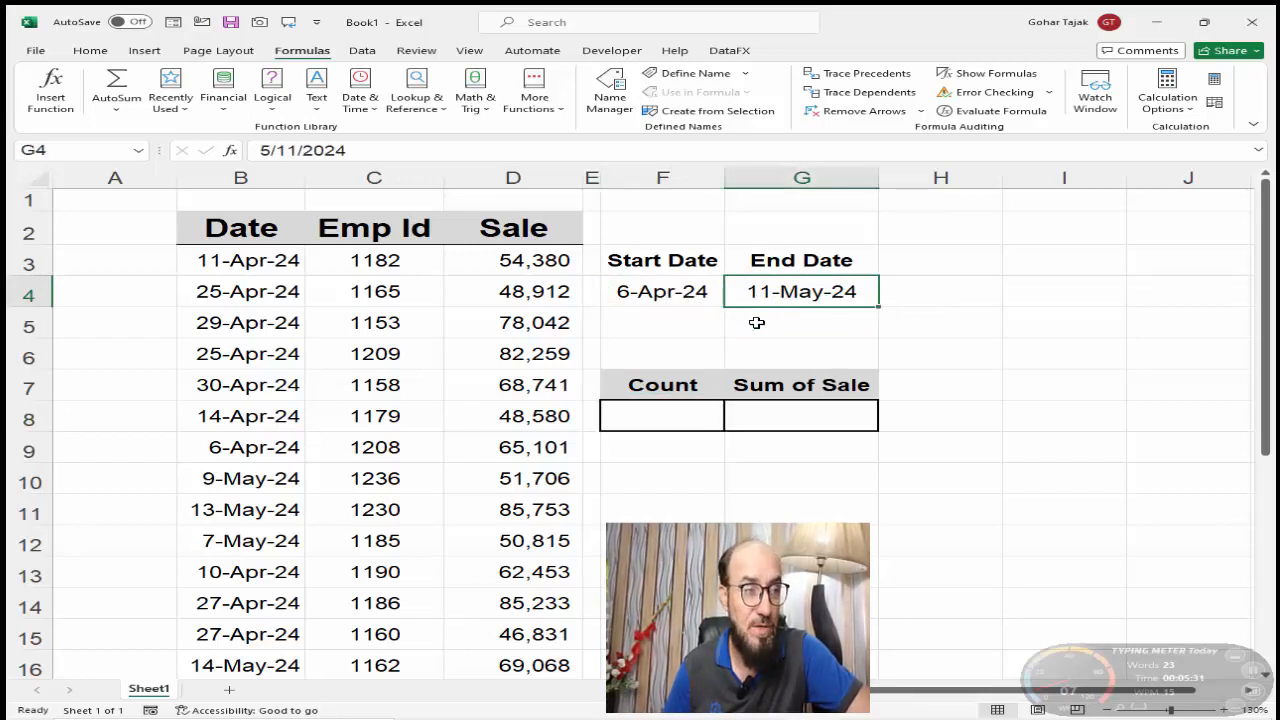
click(776, 423)
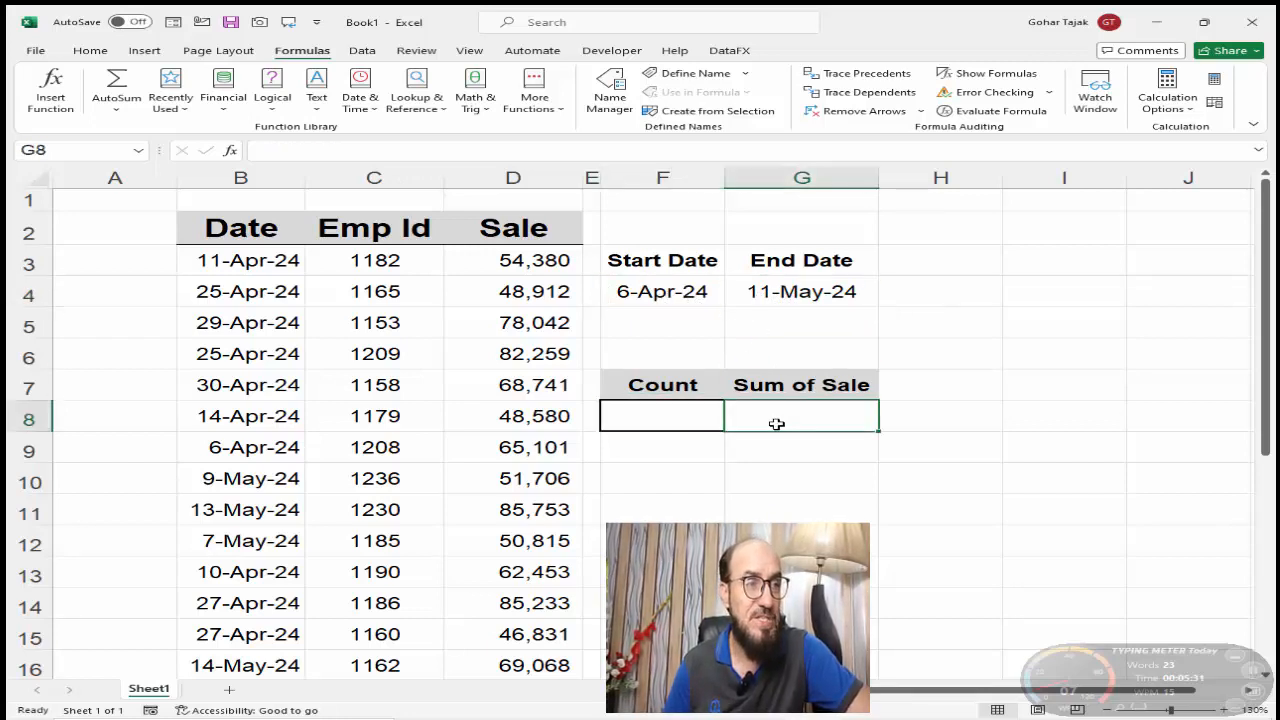
click(683, 297)
click(776, 294)
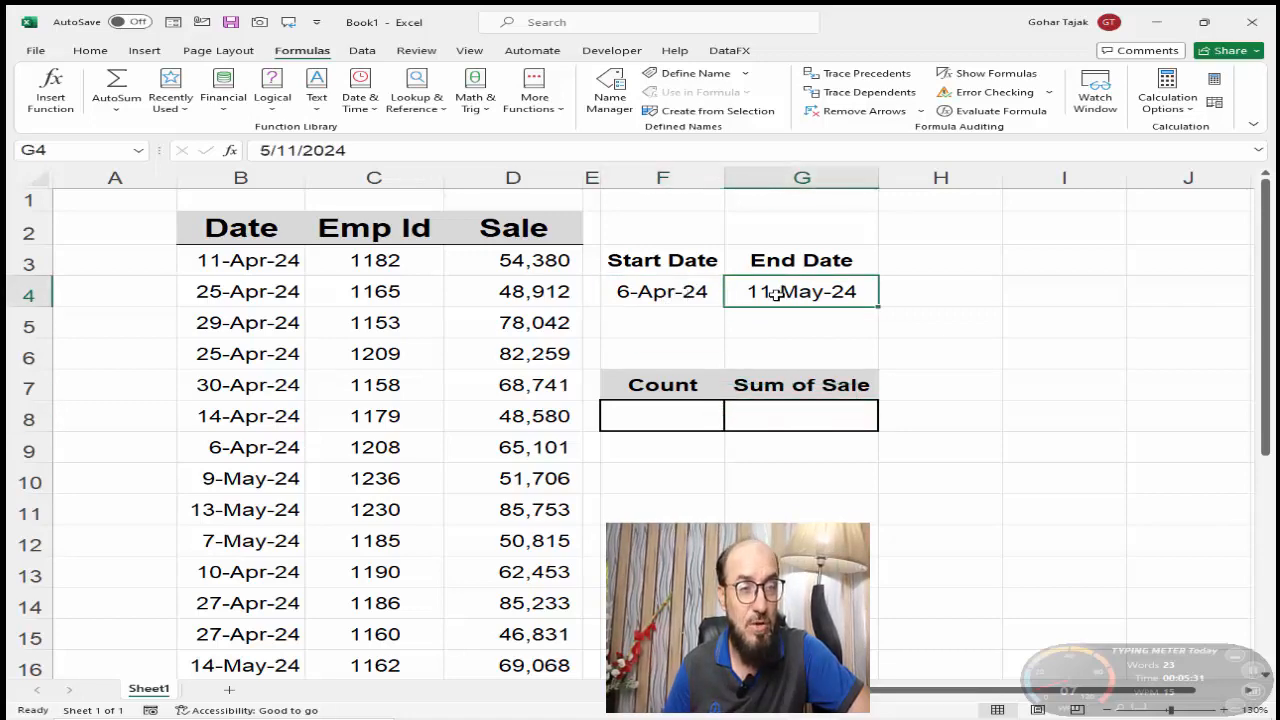
drag(537, 260, 503, 668)
scroll(505, 670, down, 1)
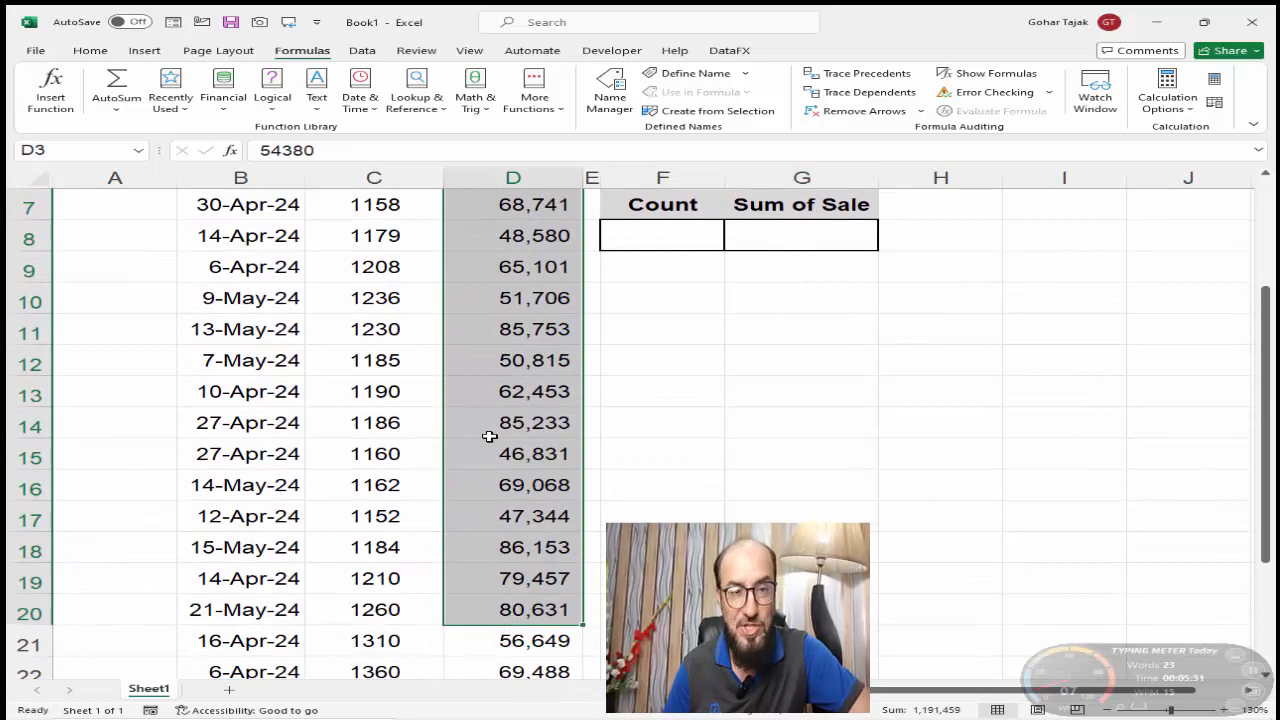
scroll(489, 436, up, 2)
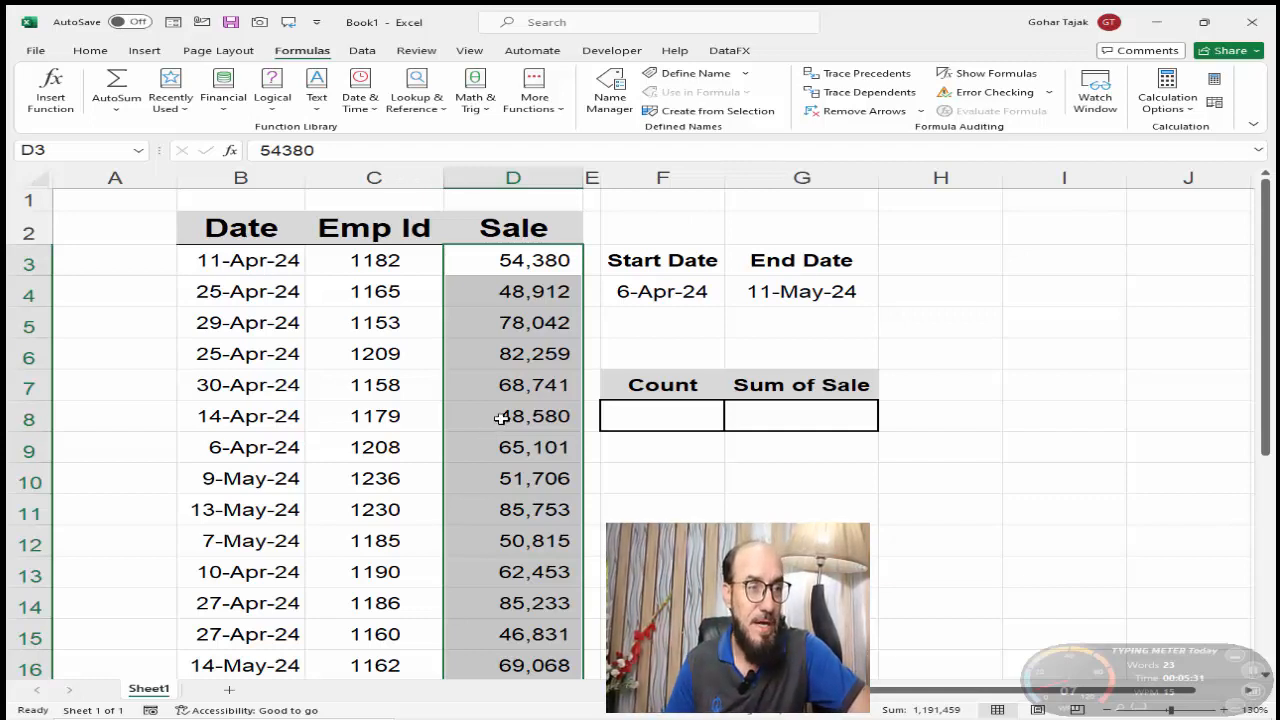
click(640, 415)
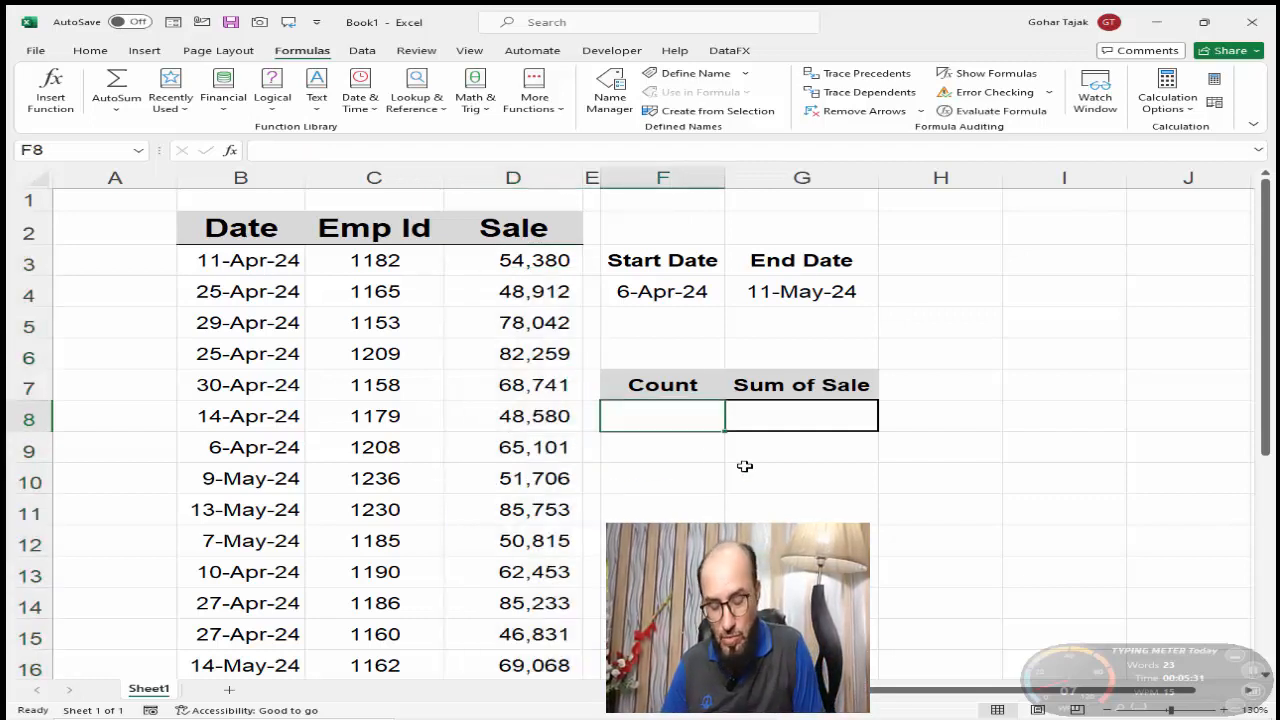
text(=)
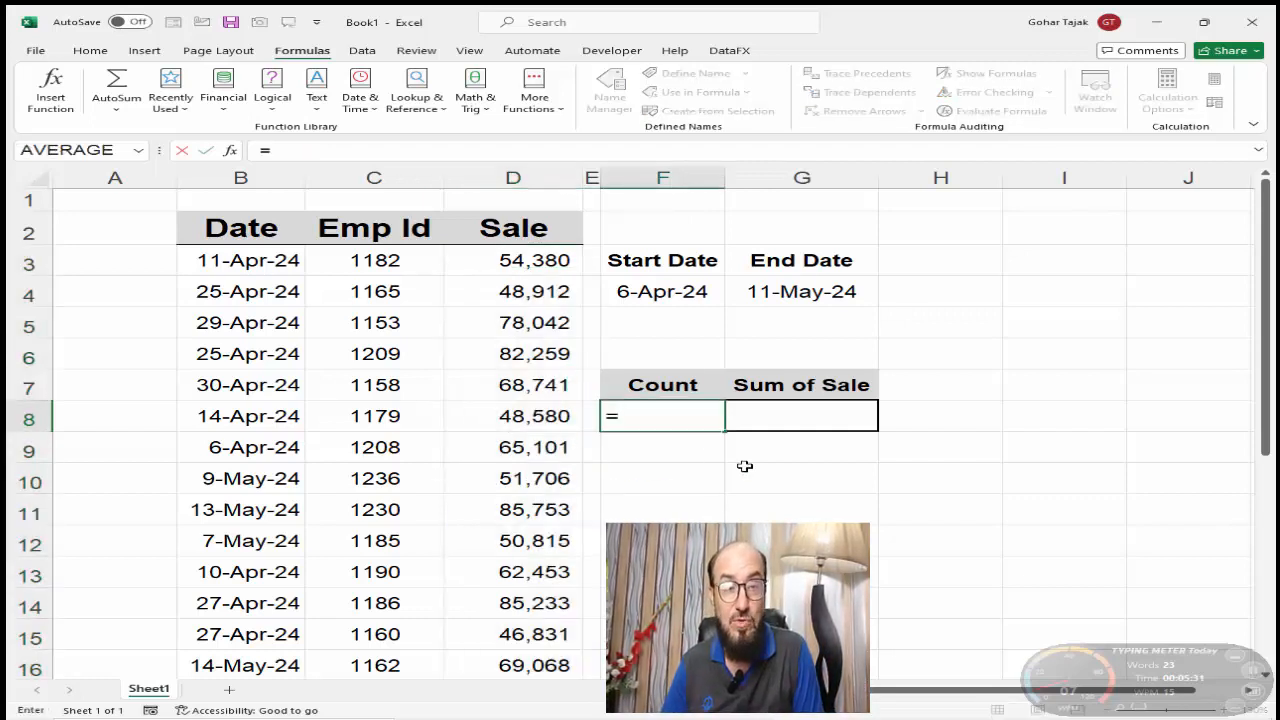
text(count)
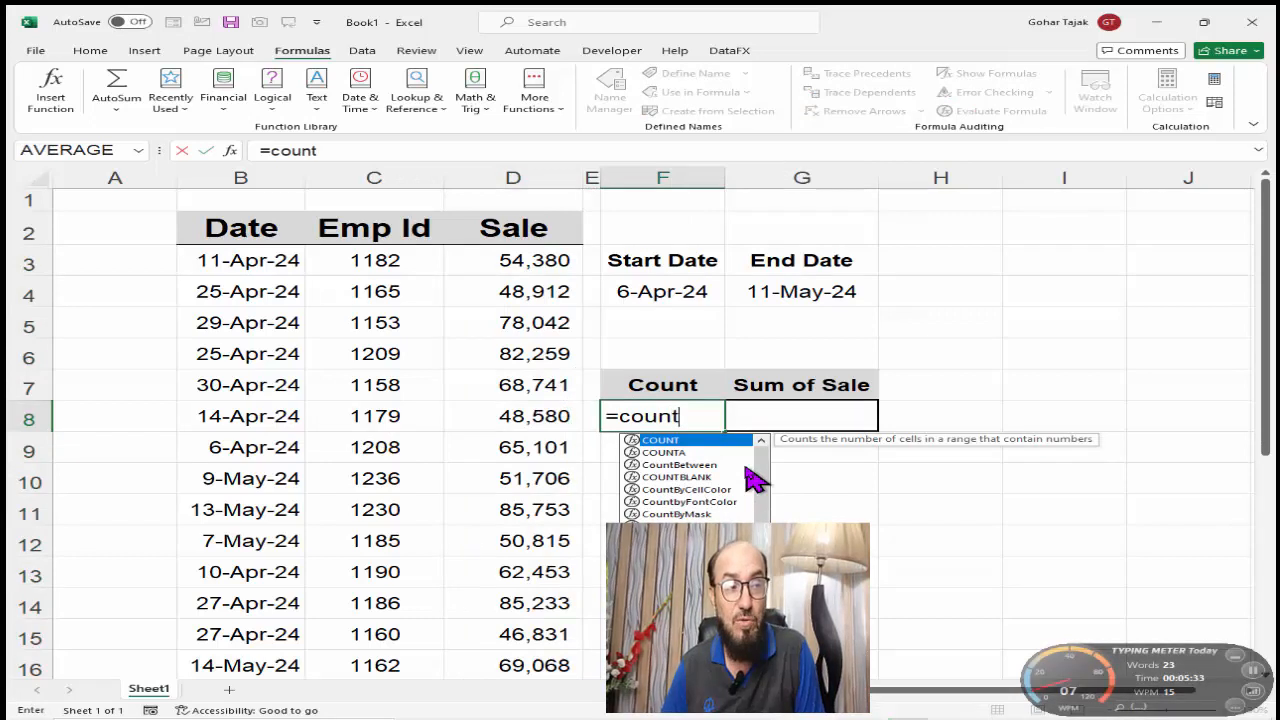
text(ifs)
key(Tab)
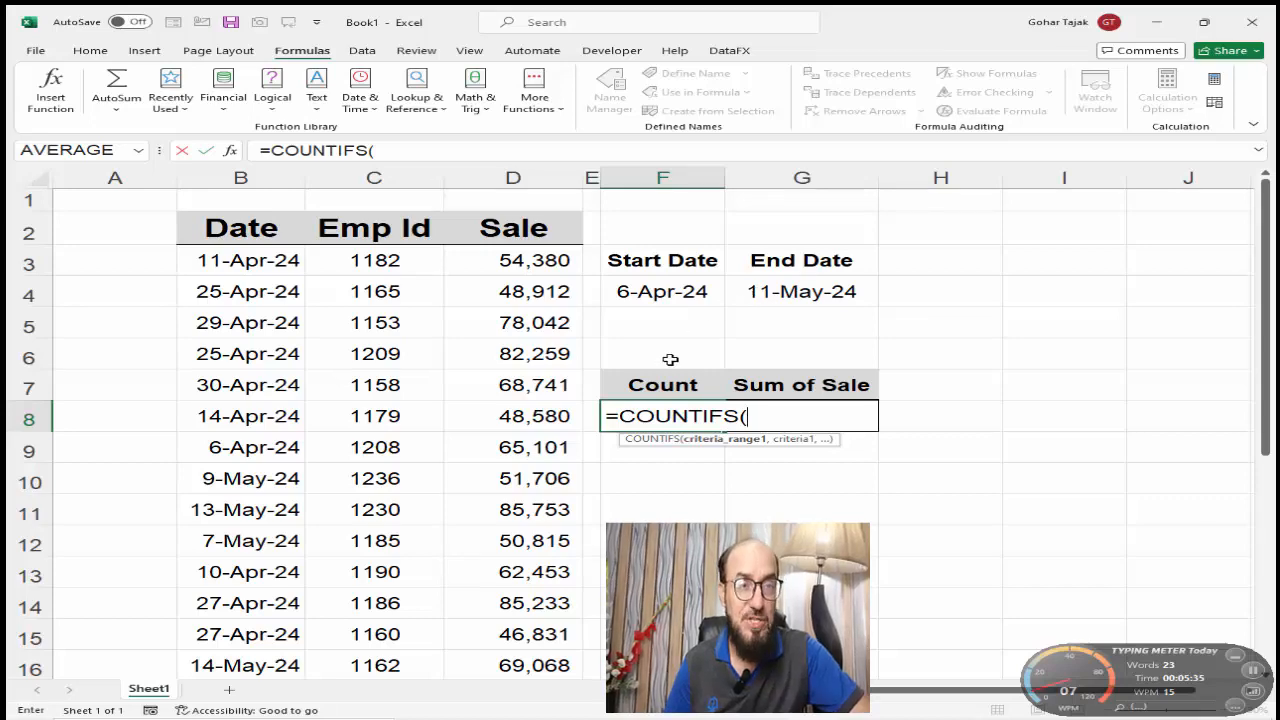
key(Escape)
Name the Date column's data range B3:B26 "date" and reselect the range to check the name
click(240, 265)
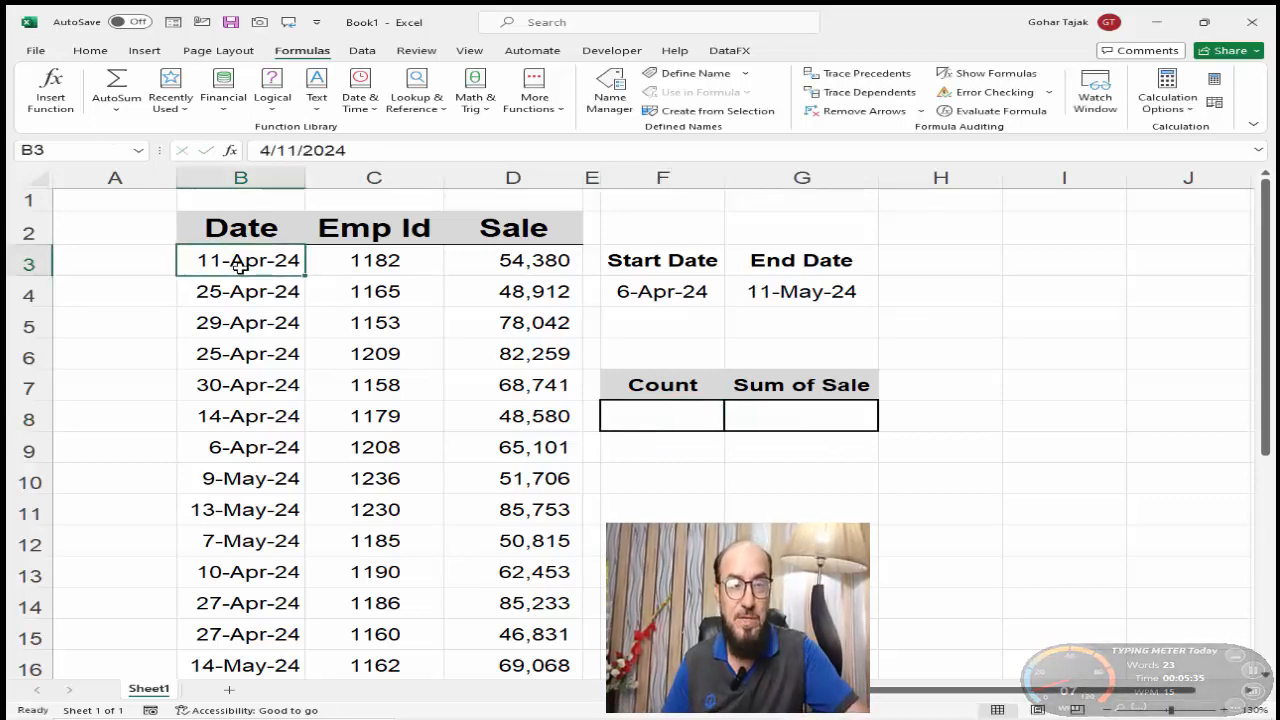
key(ctrl+shift+Down)
scroll(220, 415, up, 4)
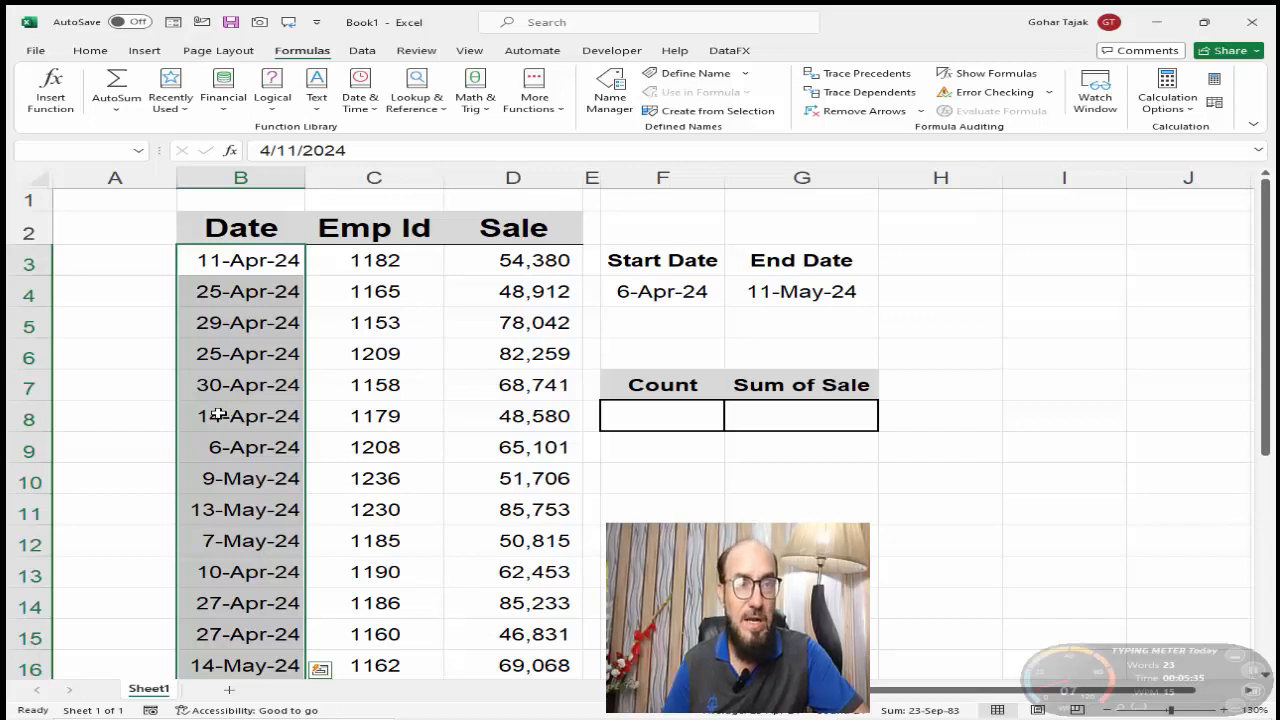
click(108, 150)
text(date)
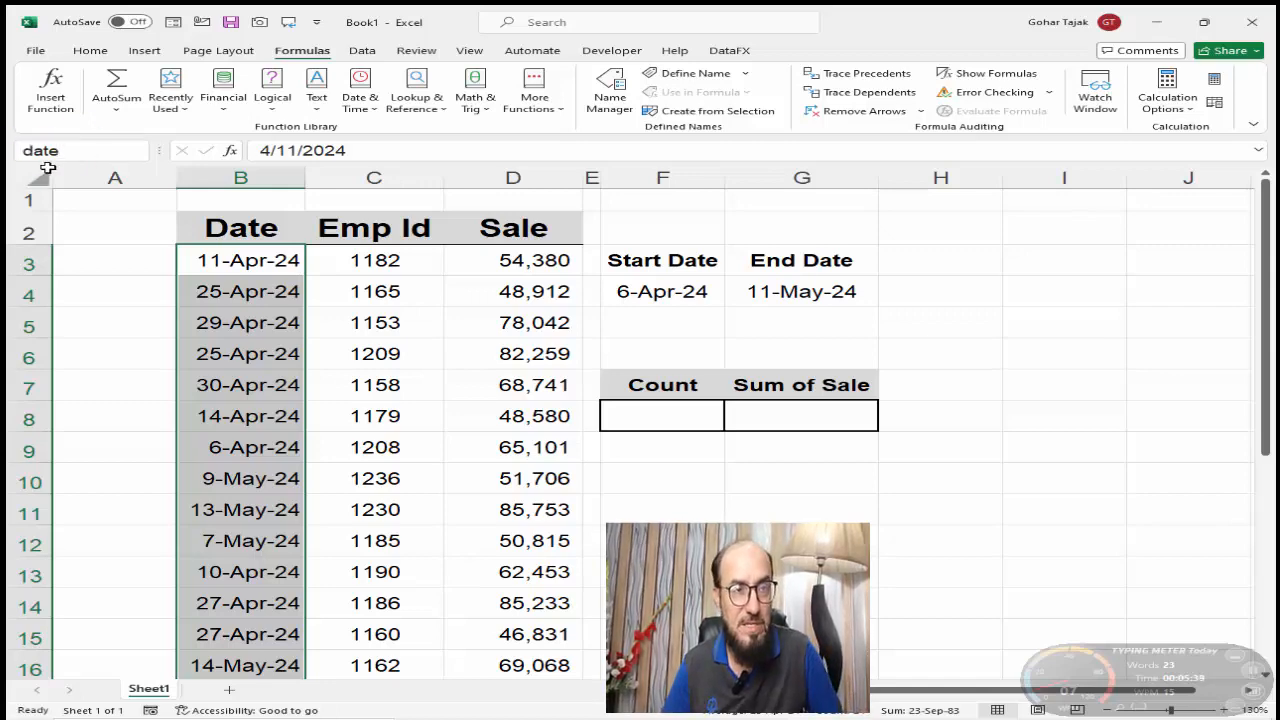
key(Return)
key(Up)
key(Down)
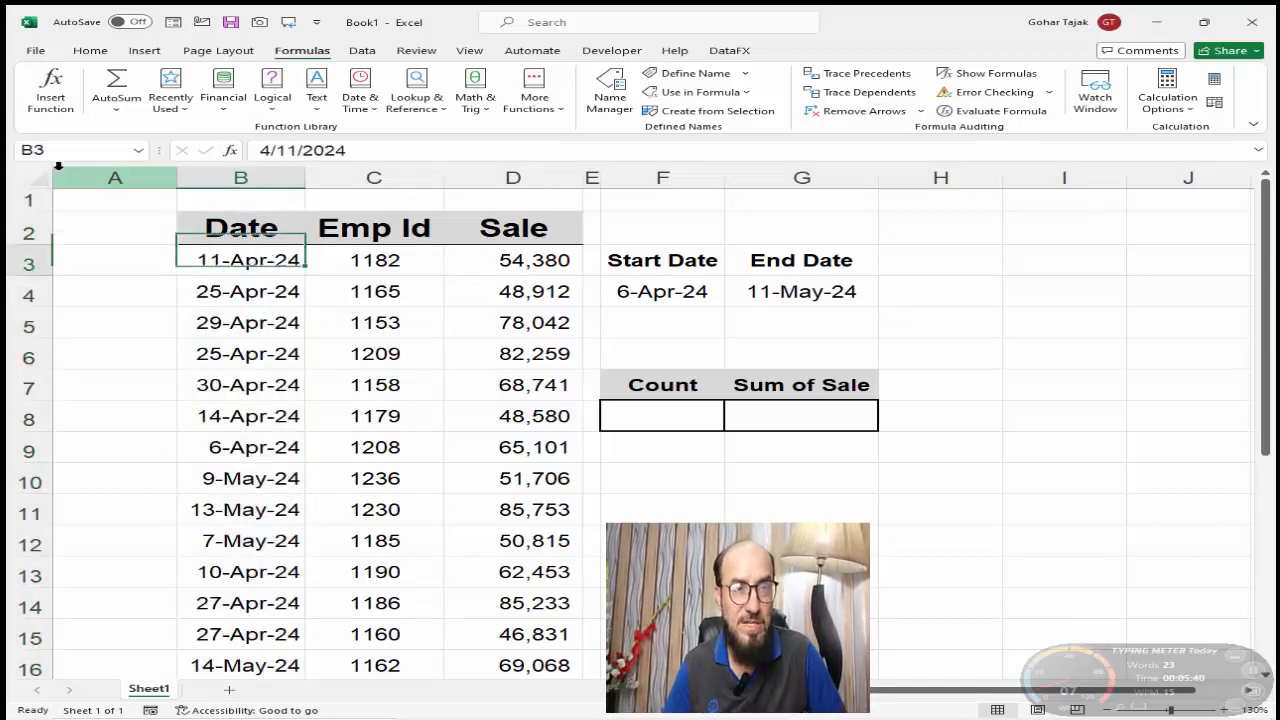
key(ctrl+shift+Down)
key(Up)
Name the Sale column's data range D3:D26 "sale", excluding the total in row 27
key(Right)
key(Right)
key(Right)
key(Down)
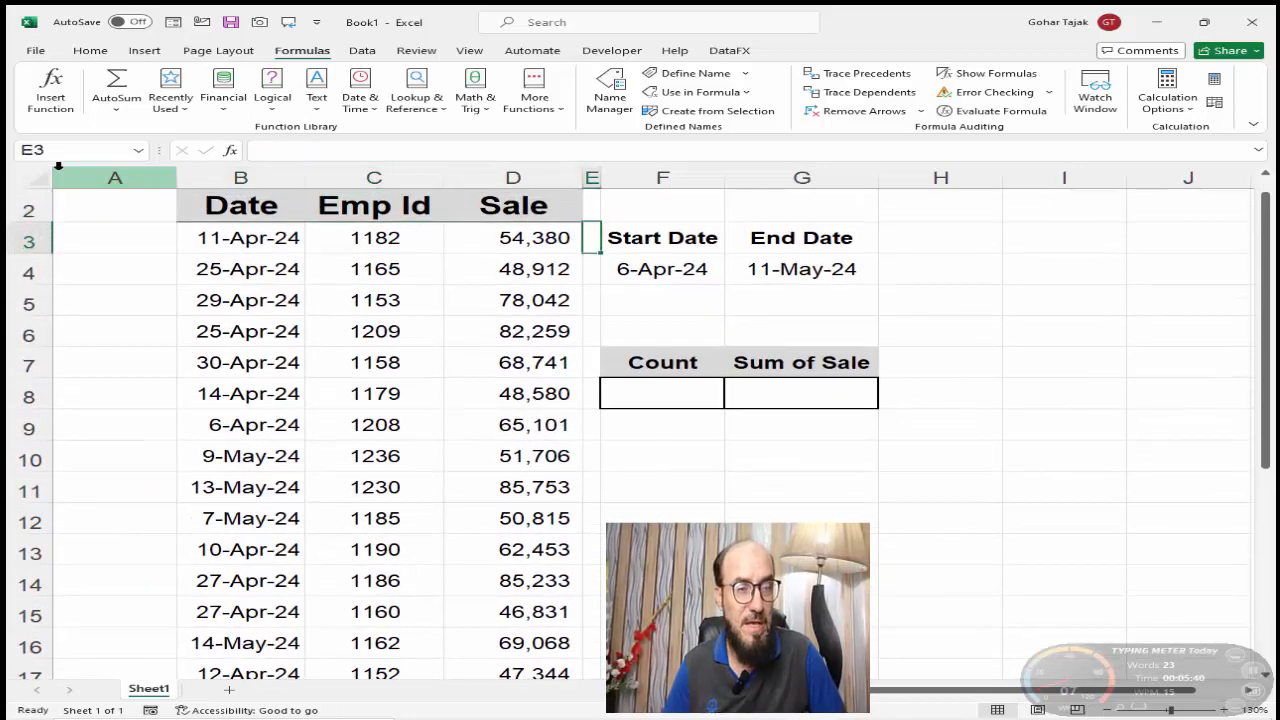
key(Left)
key(ctrl+shift+Down)
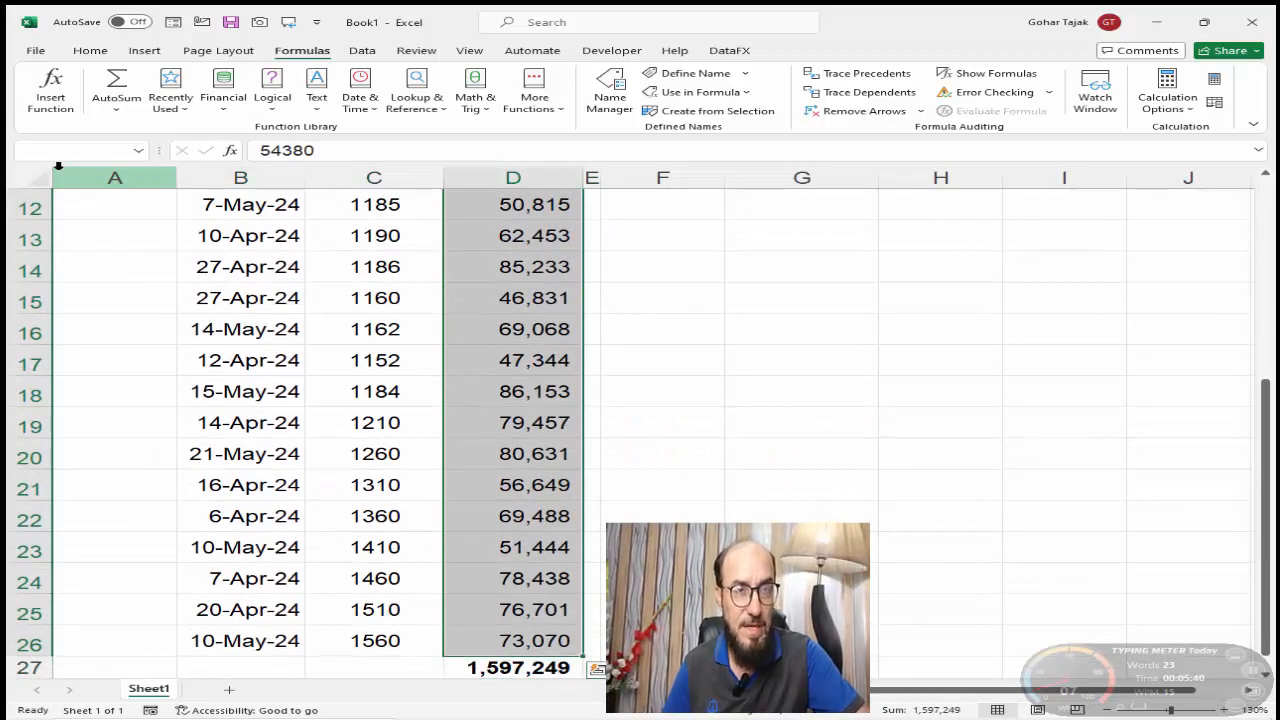
scroll(58, 167, up, 5)
click(55, 150)
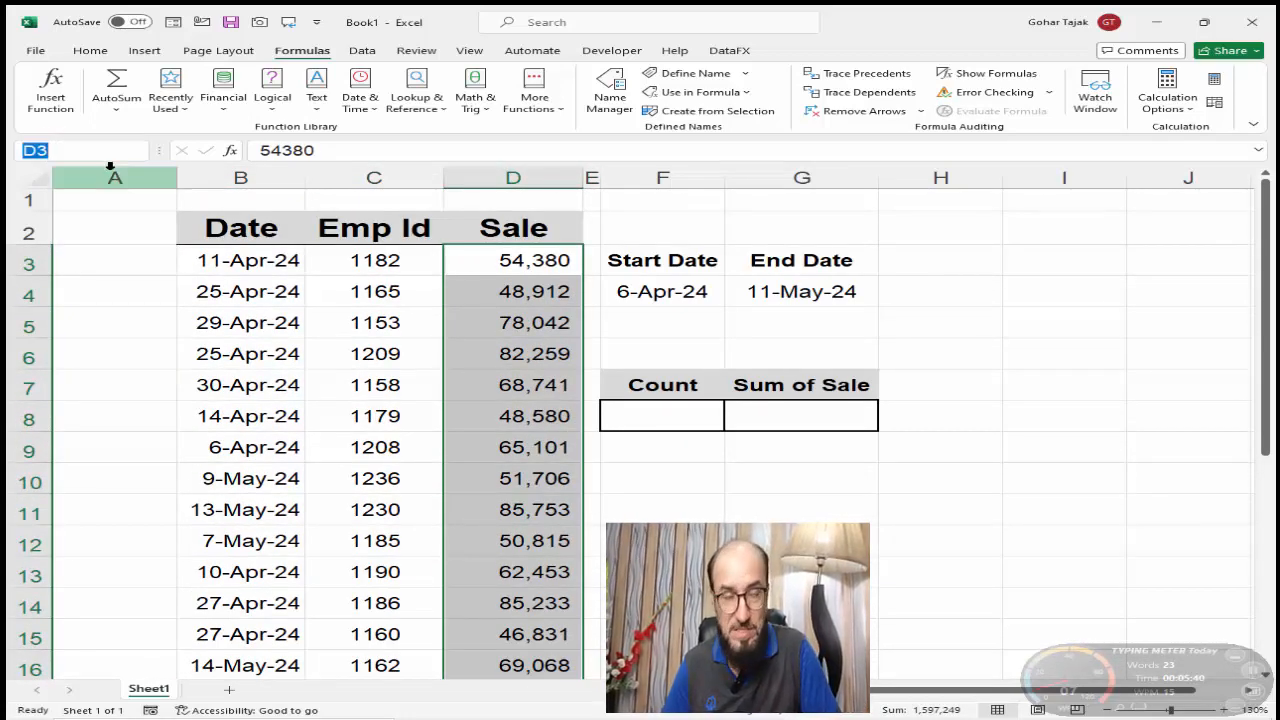
text(sale)
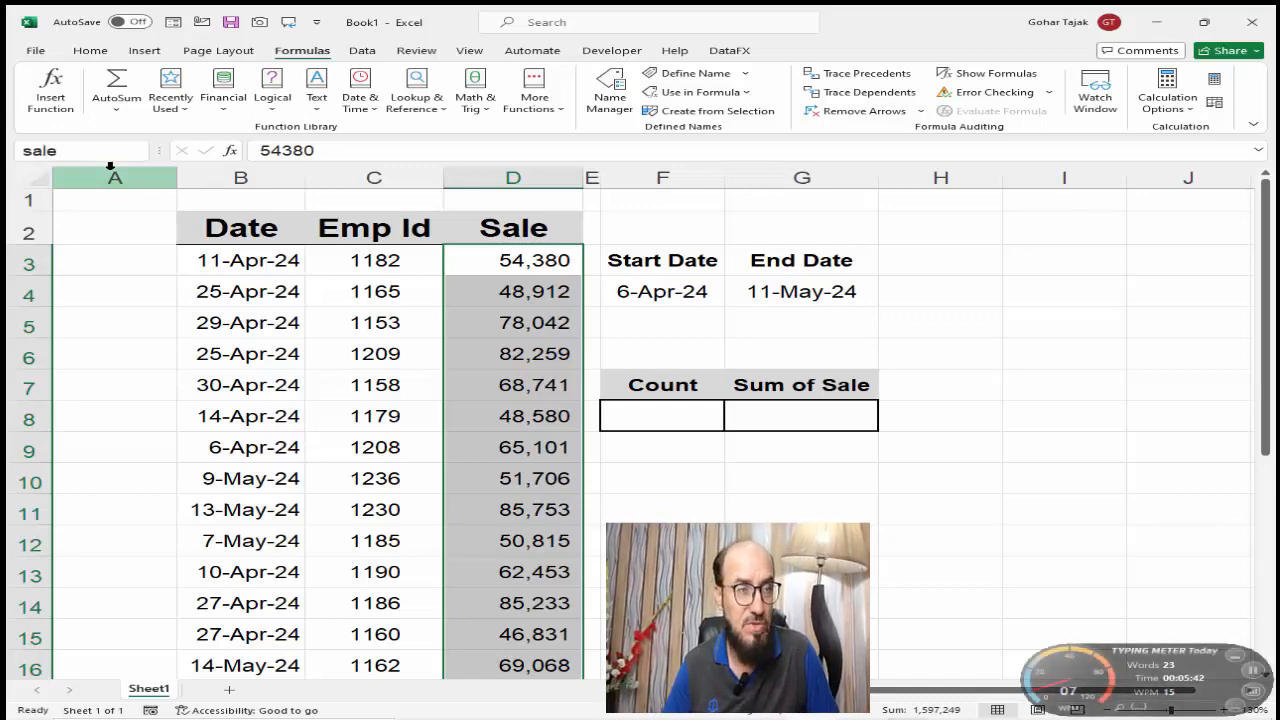
key(Return)
Reselect the Sale and Date data ranges to check the names assigned to them
key(Down)
key(Up)
key(Up)
key(Down)
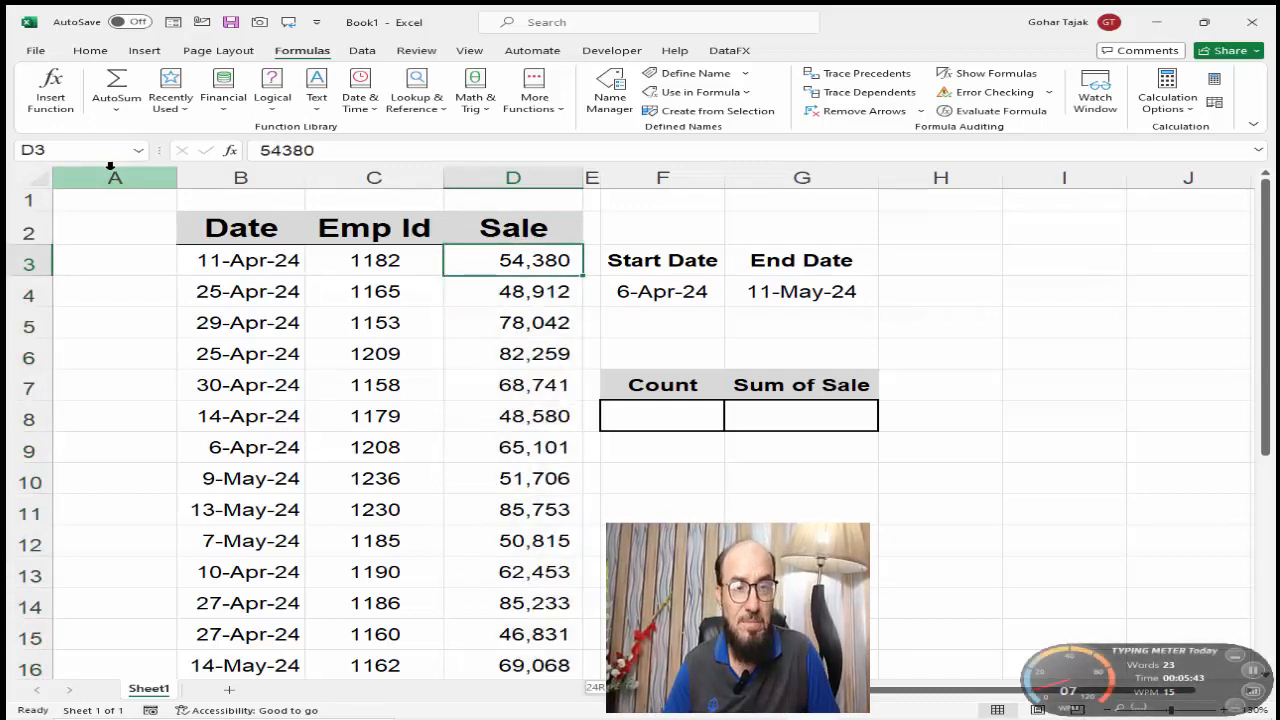
key(ctrl+shift+Down)
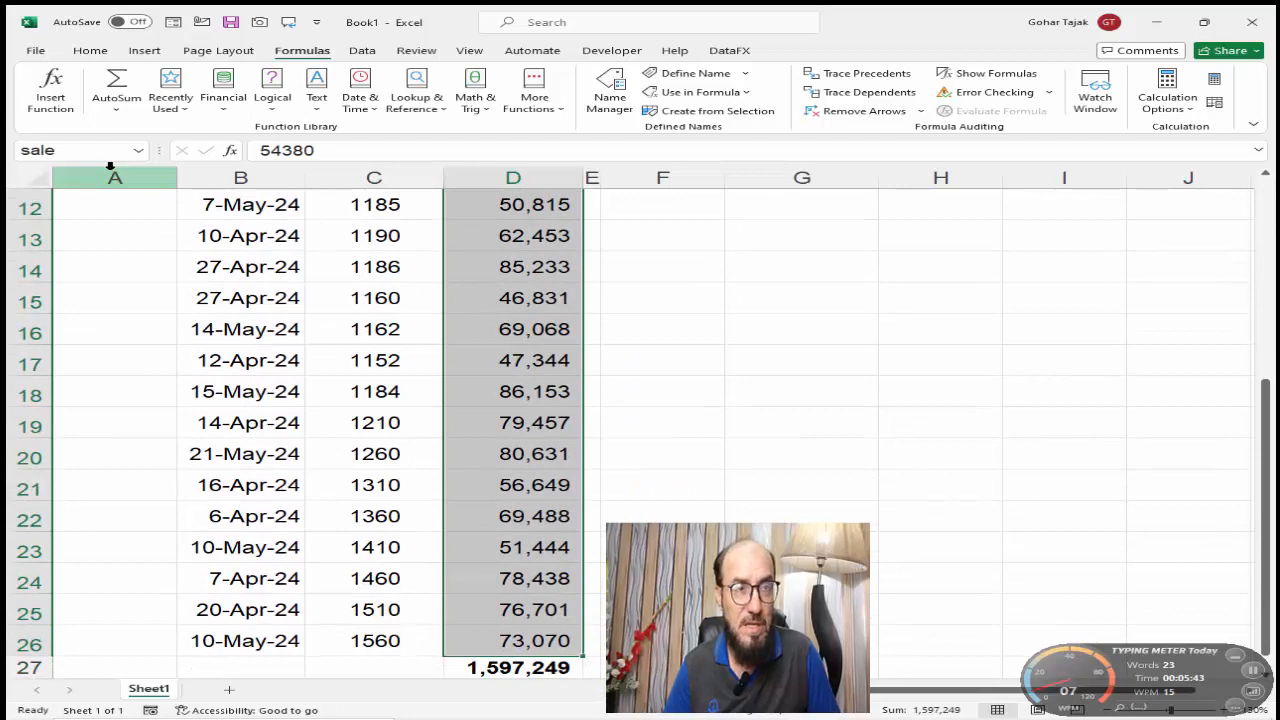
key(Home)
key(Right)
key(ctrl+shift+Down)
Start a COUNTIFS formula in cell F8 under the Count heading
key(Up)
key(Up)
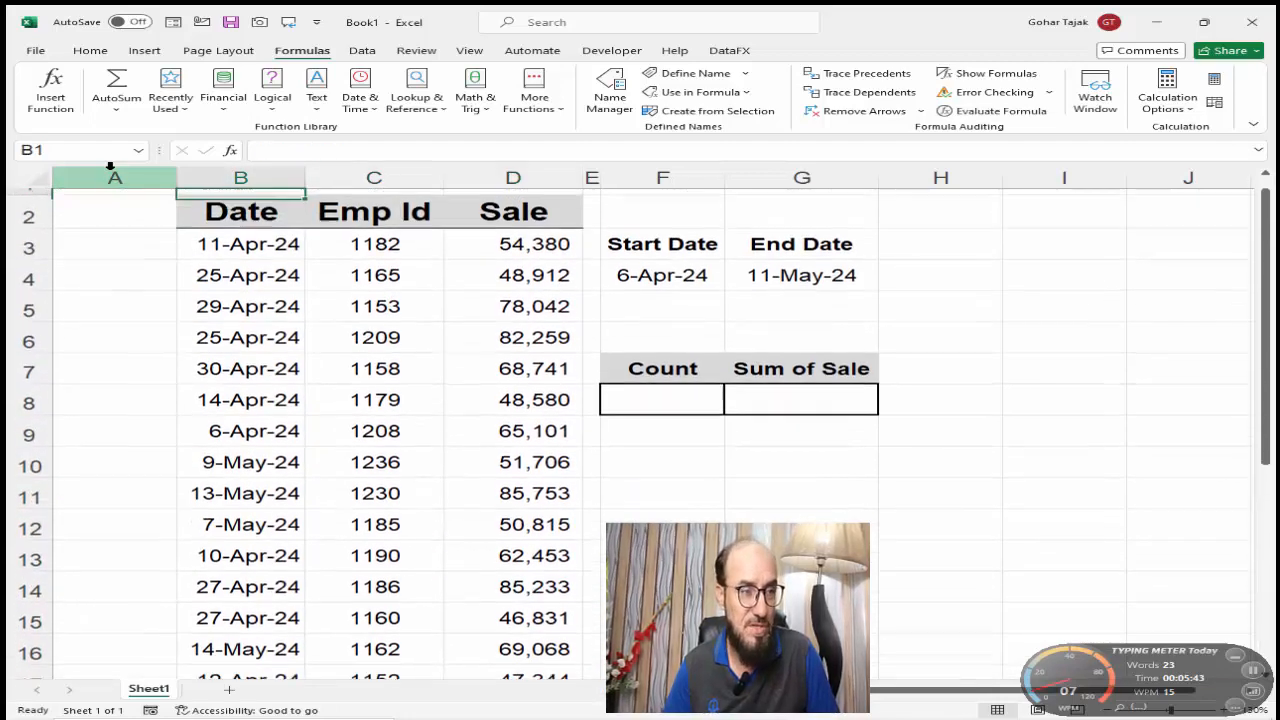
key(Right)
key(Right)
key(Right)
key(Down)
key(Down)
key(Down)
key(Right)
key(Down)
key(Down)
key(Down)
key(Down)
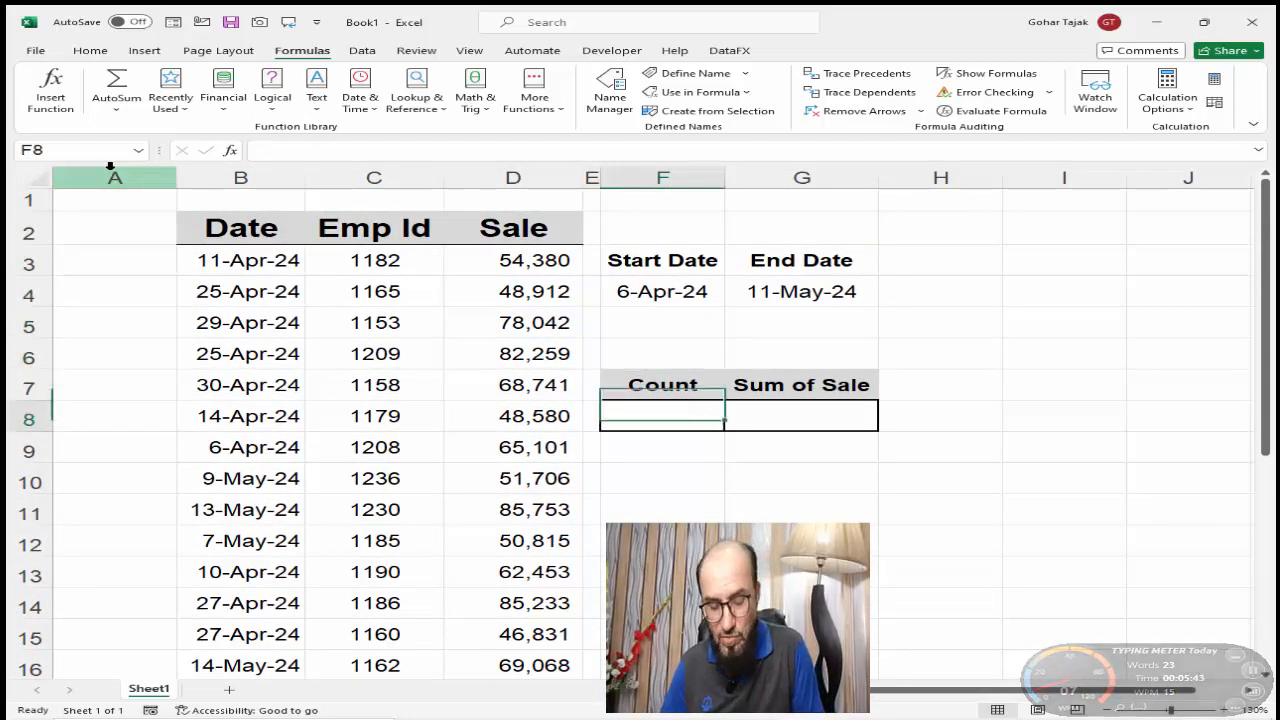
text(=counti)
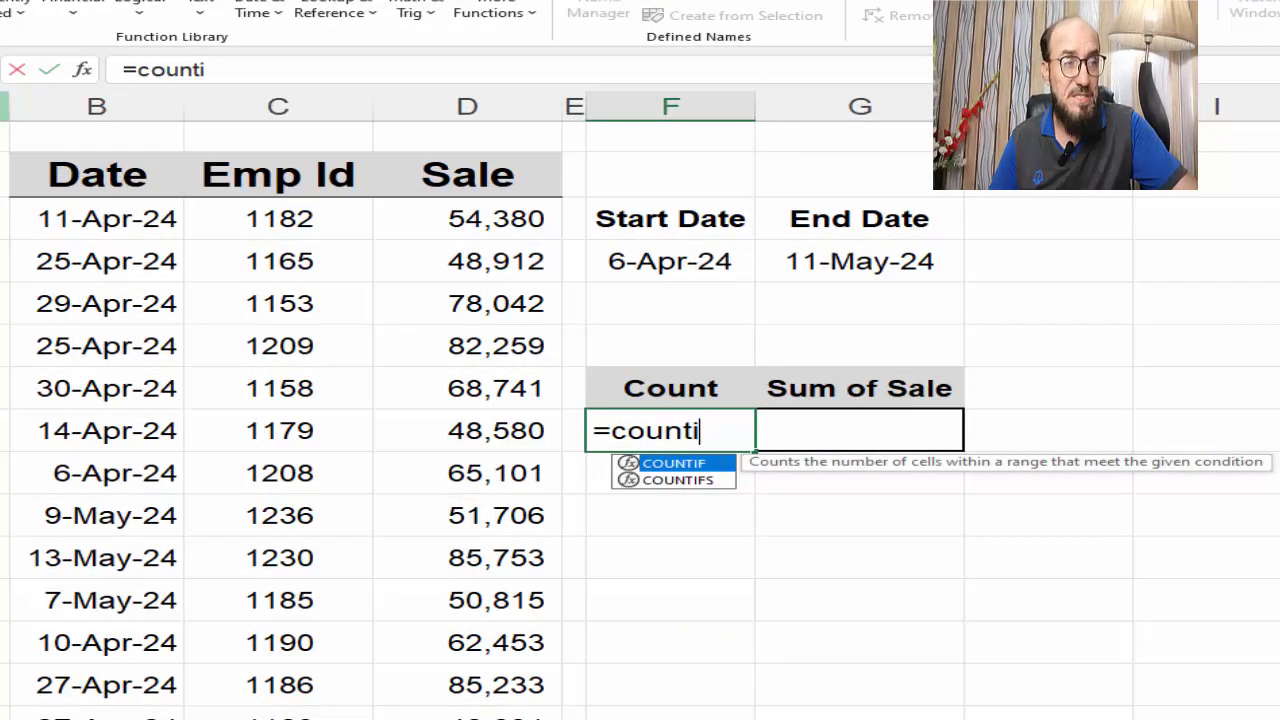
key(Down)
key(Tab)
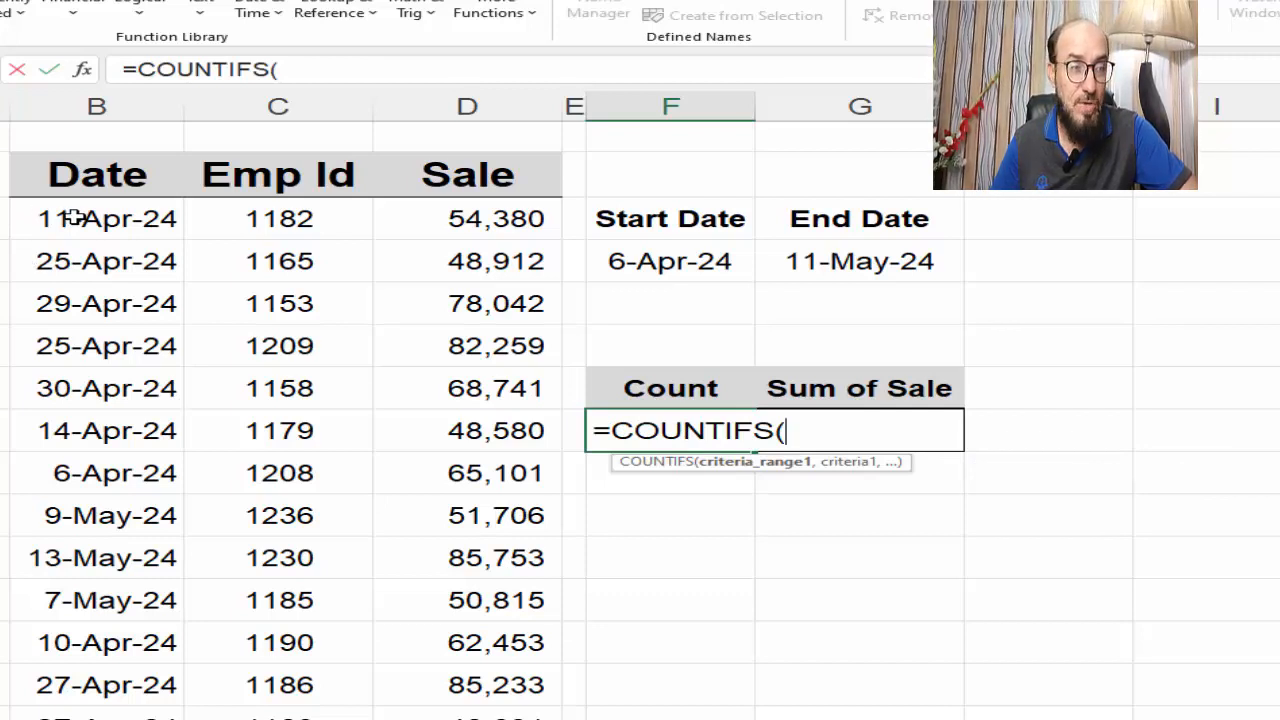
Add the first COUNTIFS condition in F8: the named range date with the criterion ">="&F4
text(date)
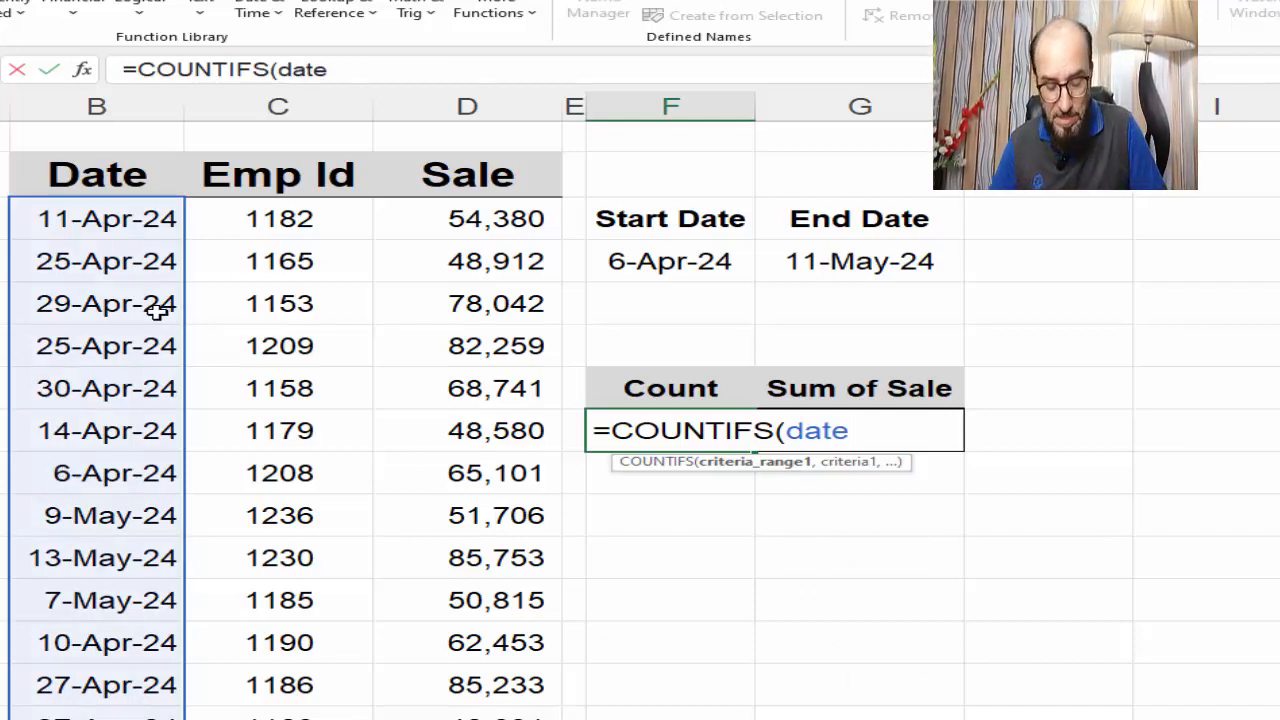
text(,")
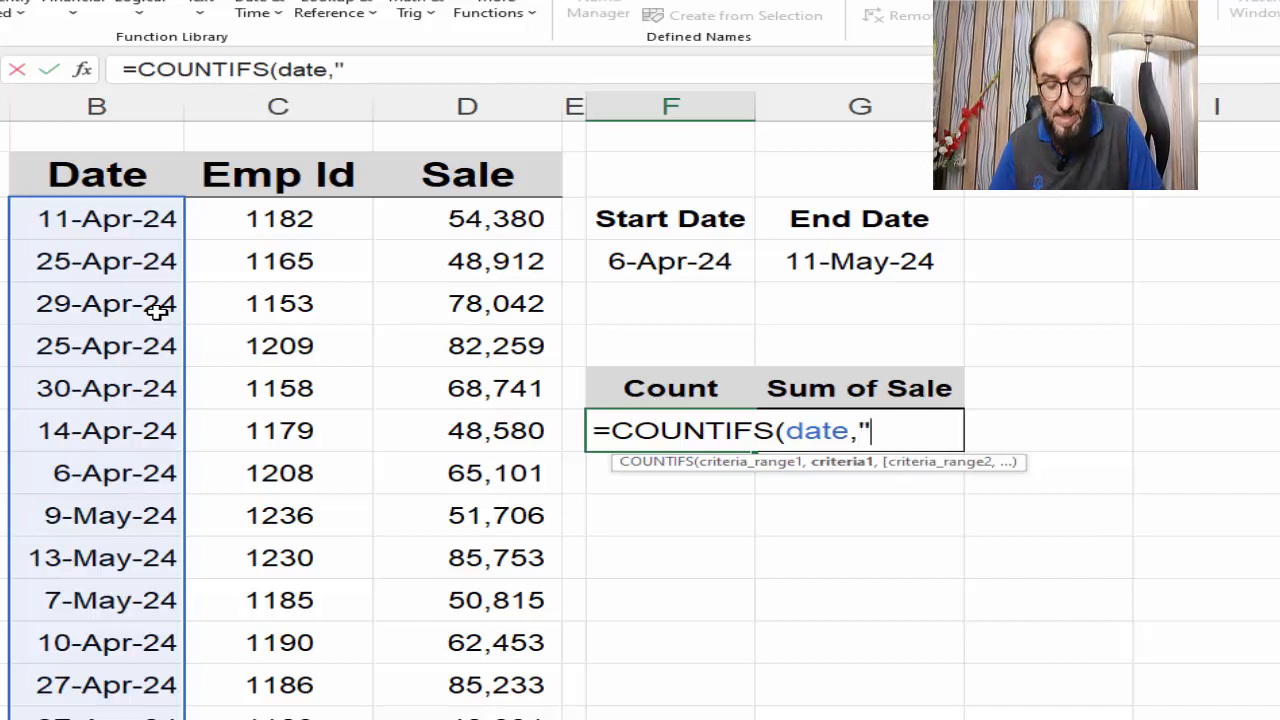
text(>=)
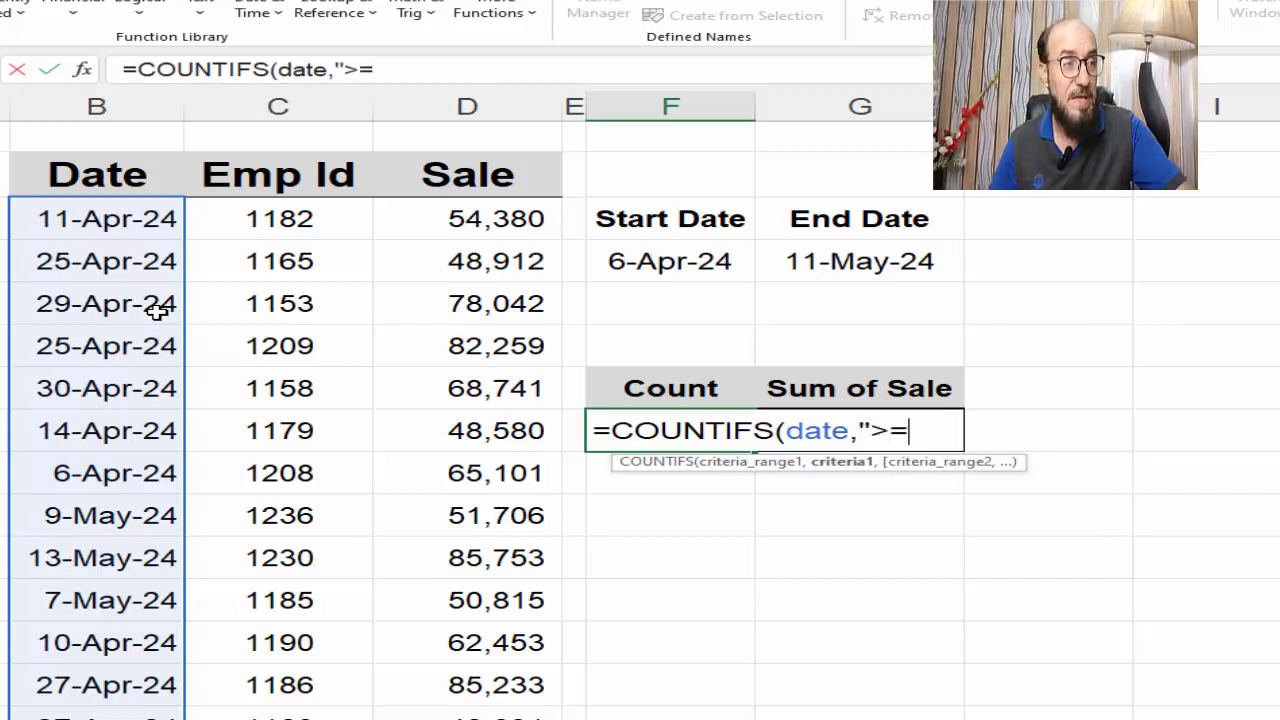
text("&)
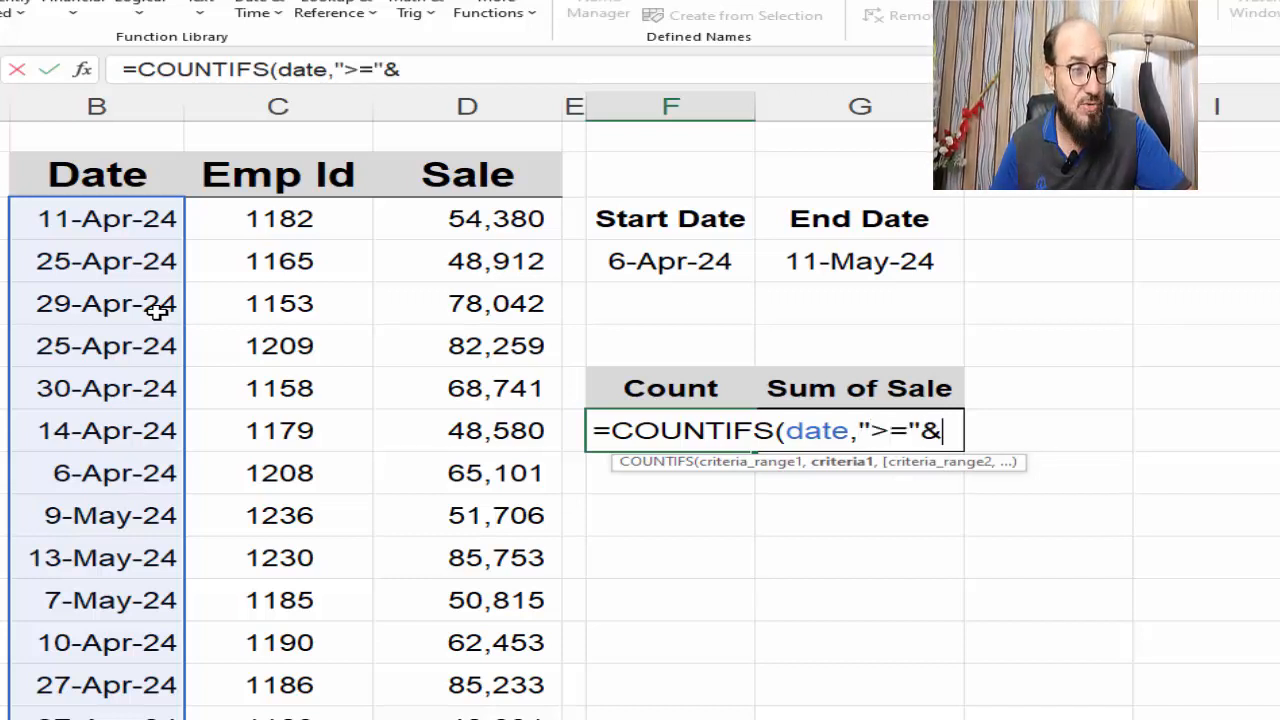
click(651, 256)
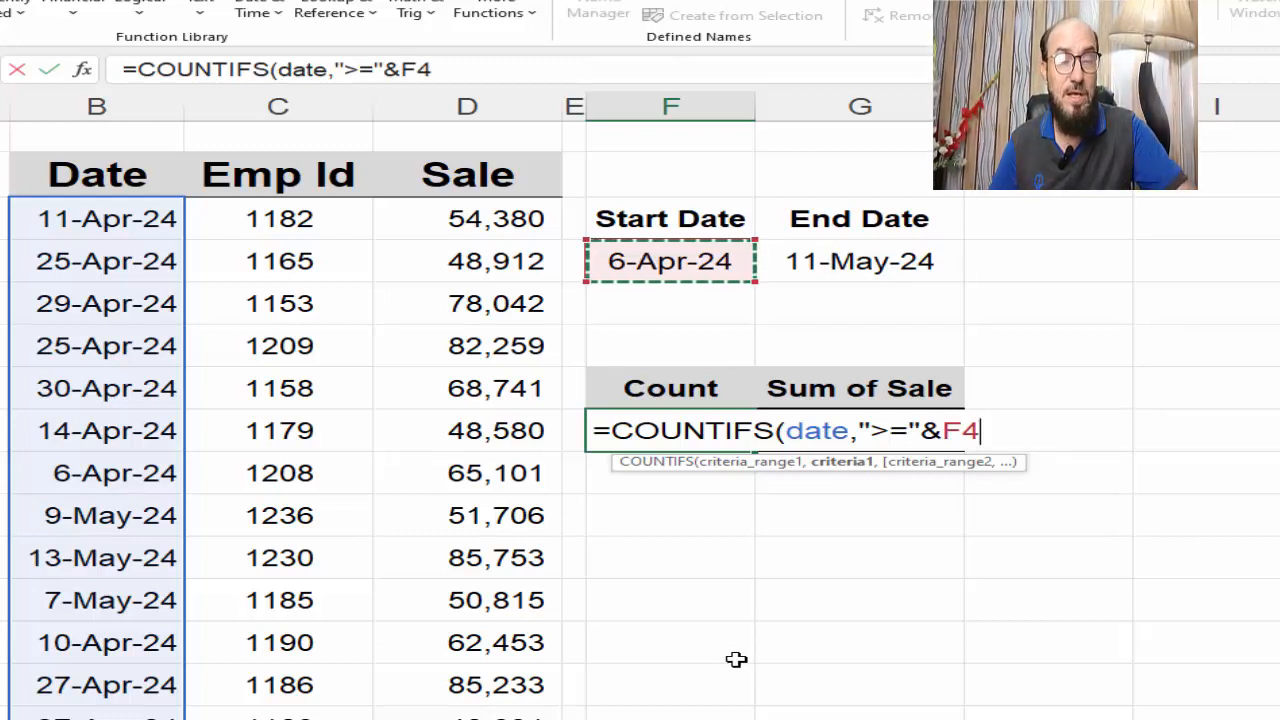
text(,)
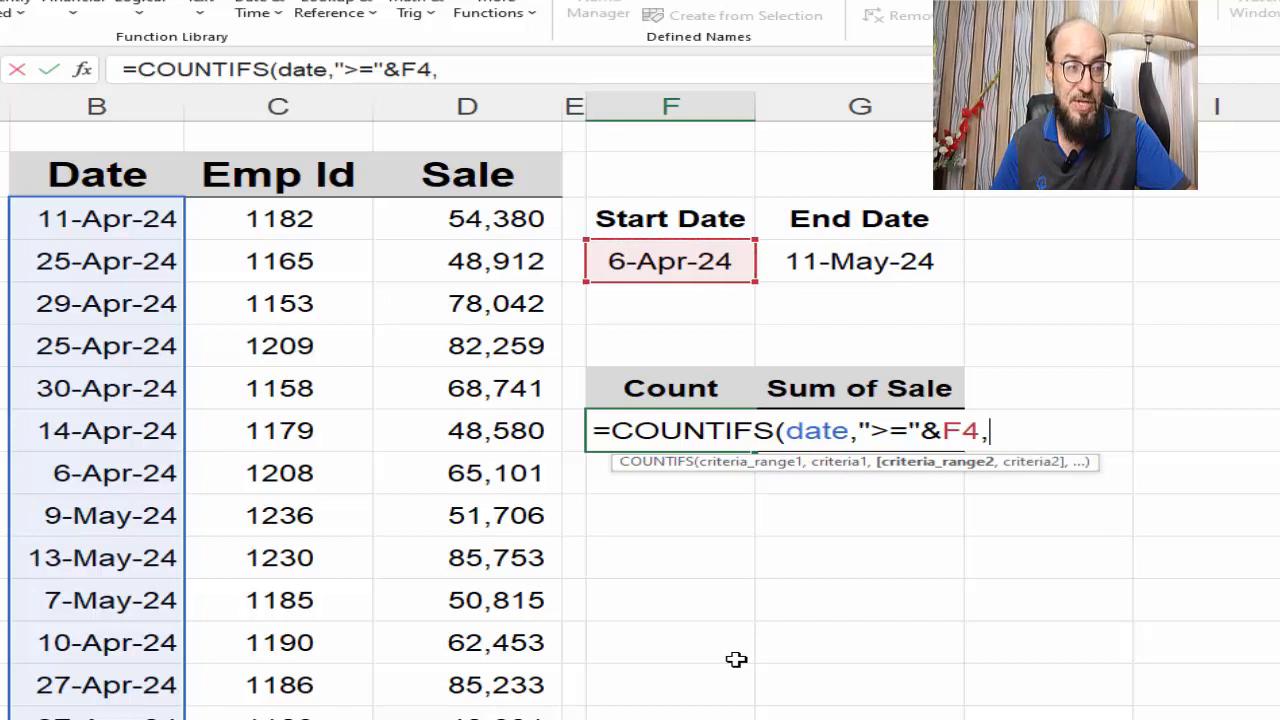
Add the second COUNTIFS condition, range date with the criterion "<="&G4, and enter the completed formula in F8
text(date)
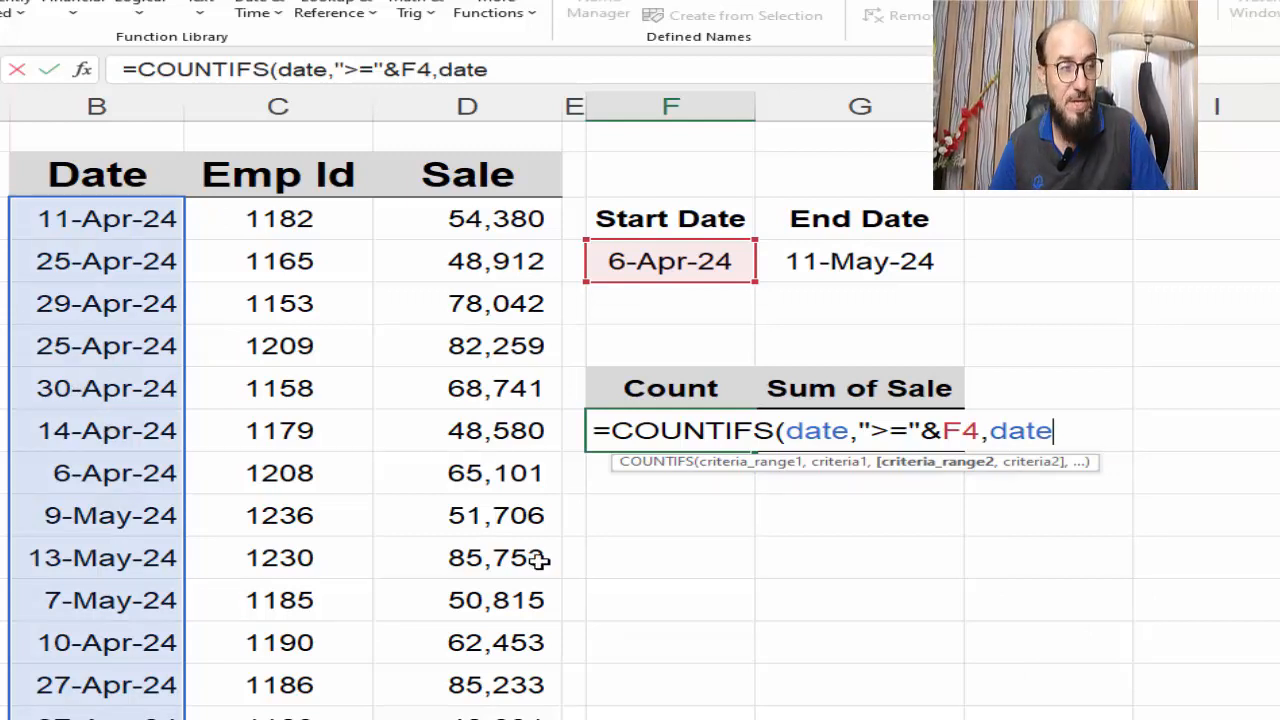
text(,")
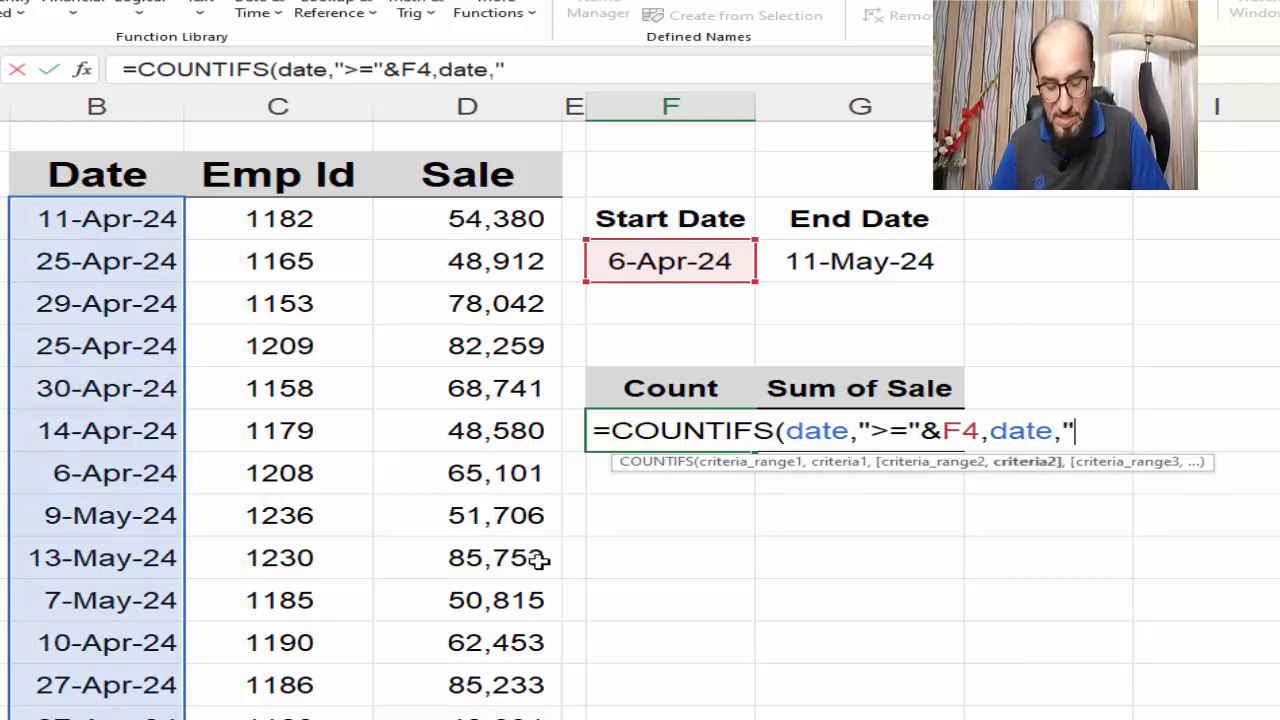
text(<="&)
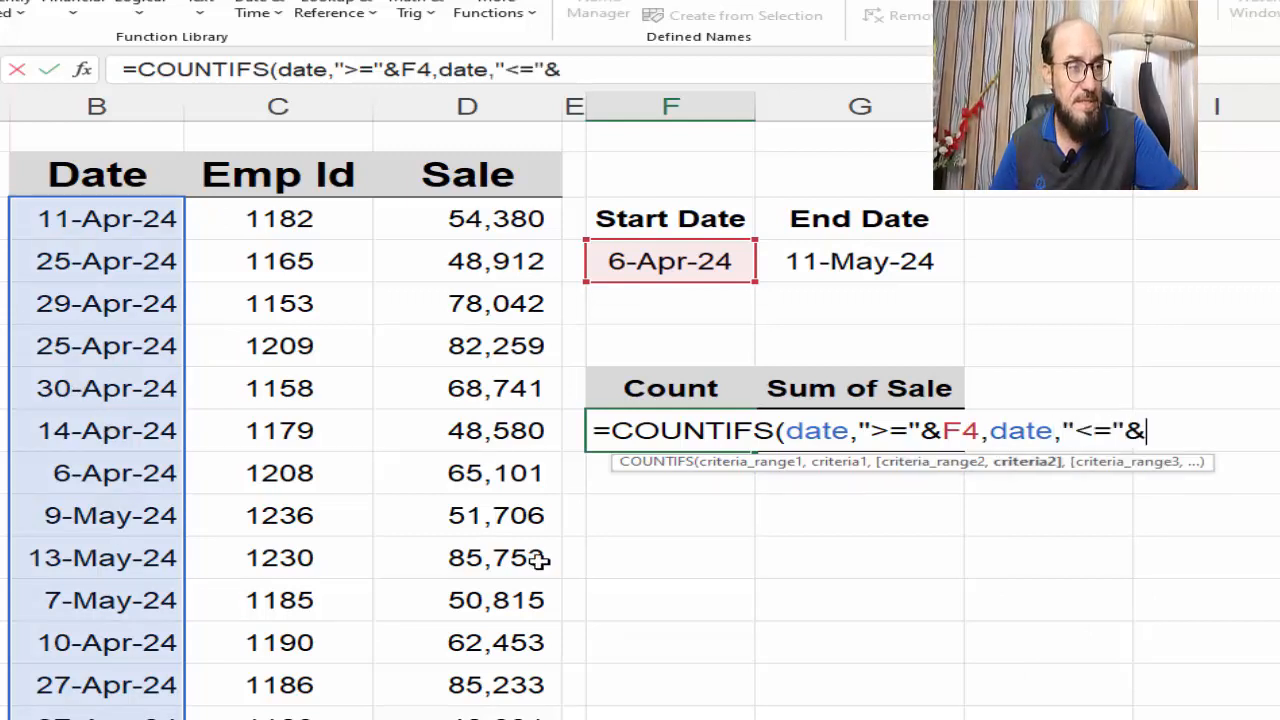
click(849, 272)
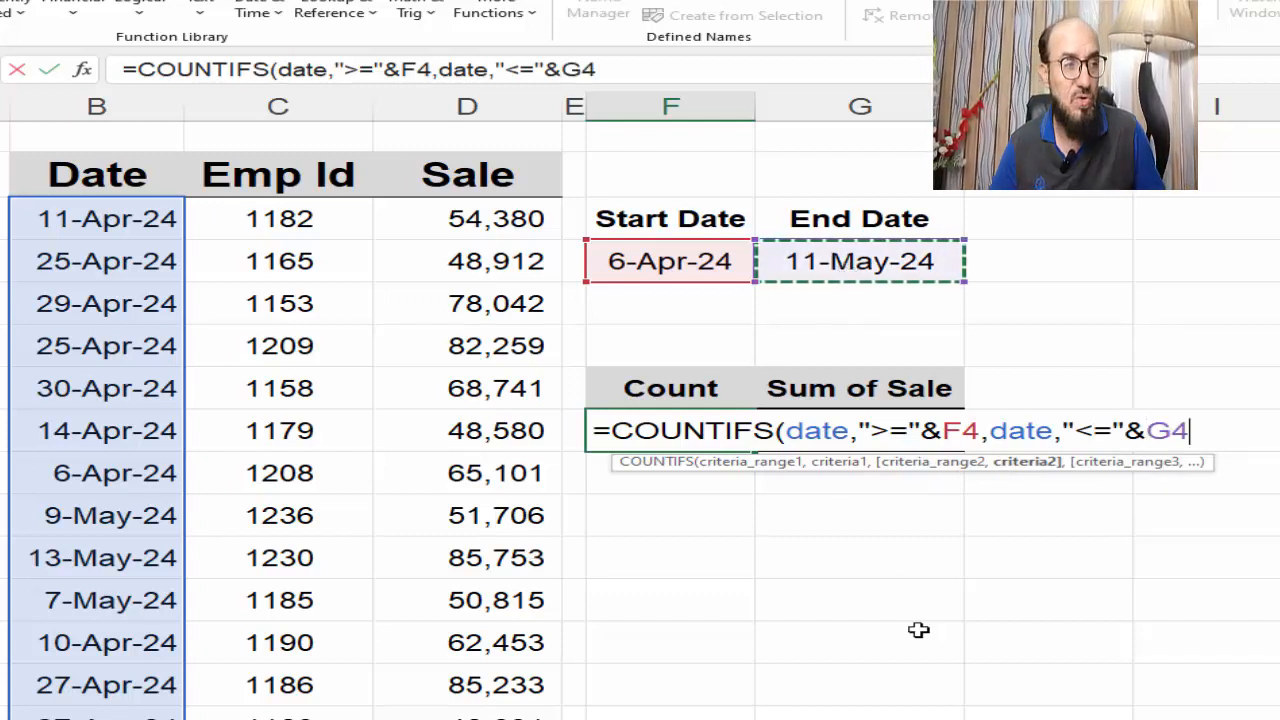
text())
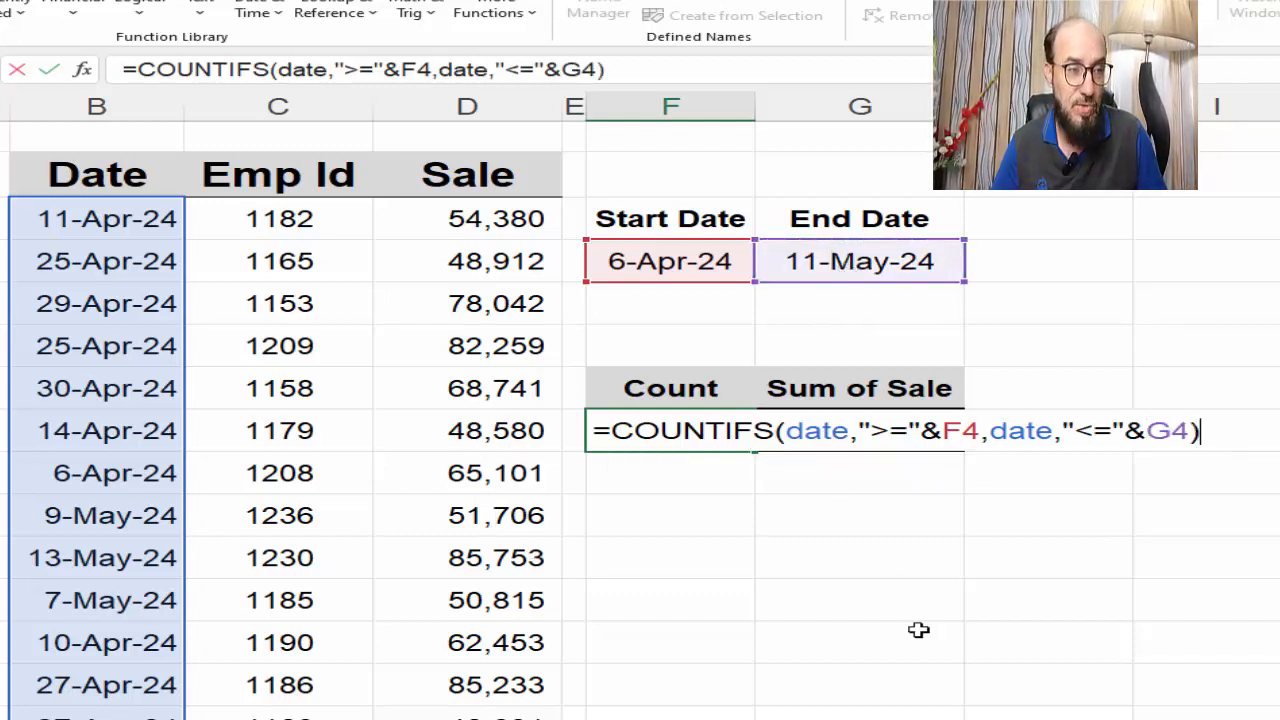
key(Return)
key(Up)
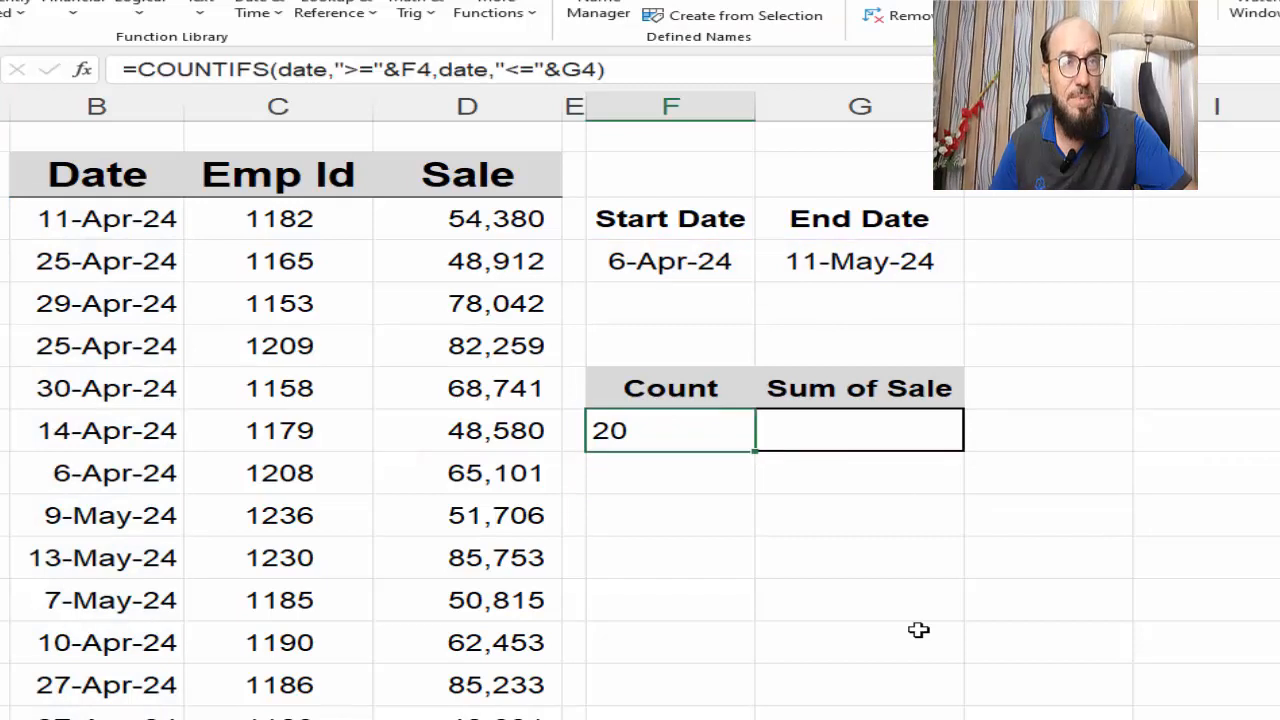
Centre the count in cell F8 and check the start and end date cells F4 and G4 against it
click(8, 2)
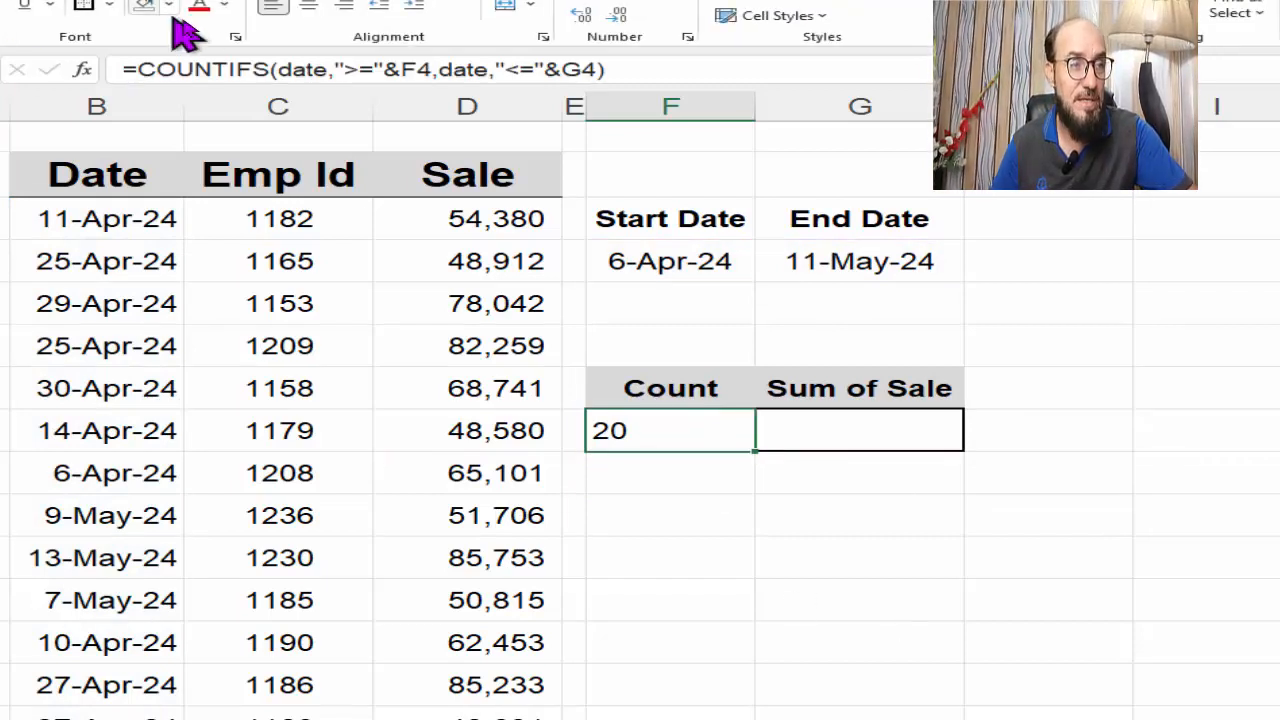
click(310, 6)
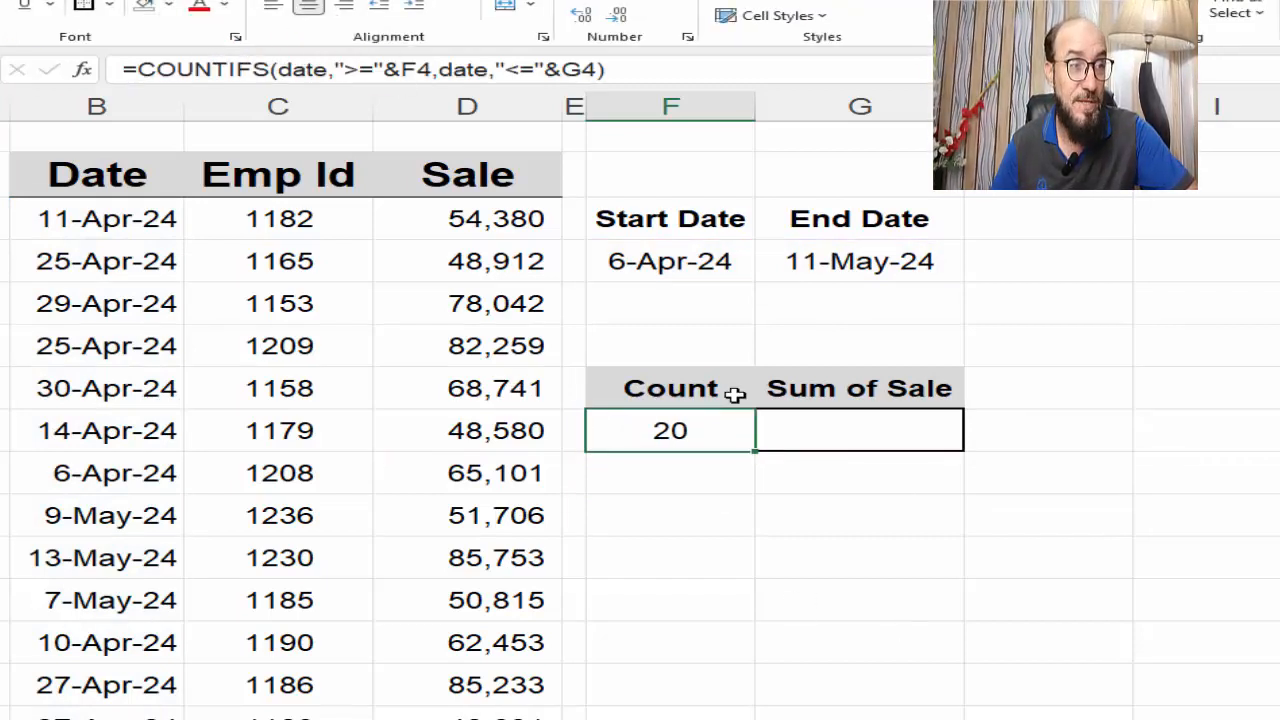
click(706, 265)
click(814, 263)
click(690, 434)
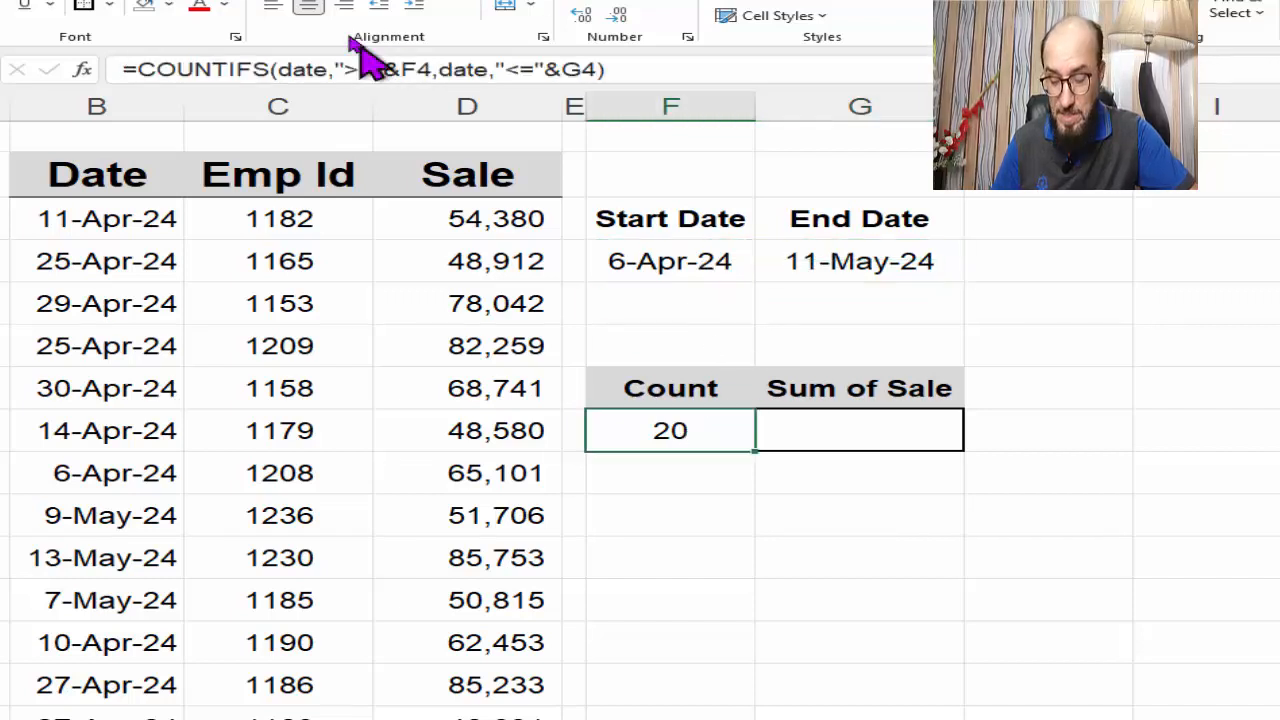
Left-align cell F8 to review its COUNTIFS formula in full, leave it unedited, and restore the centre alignment
click(272, 6)
key(F2)
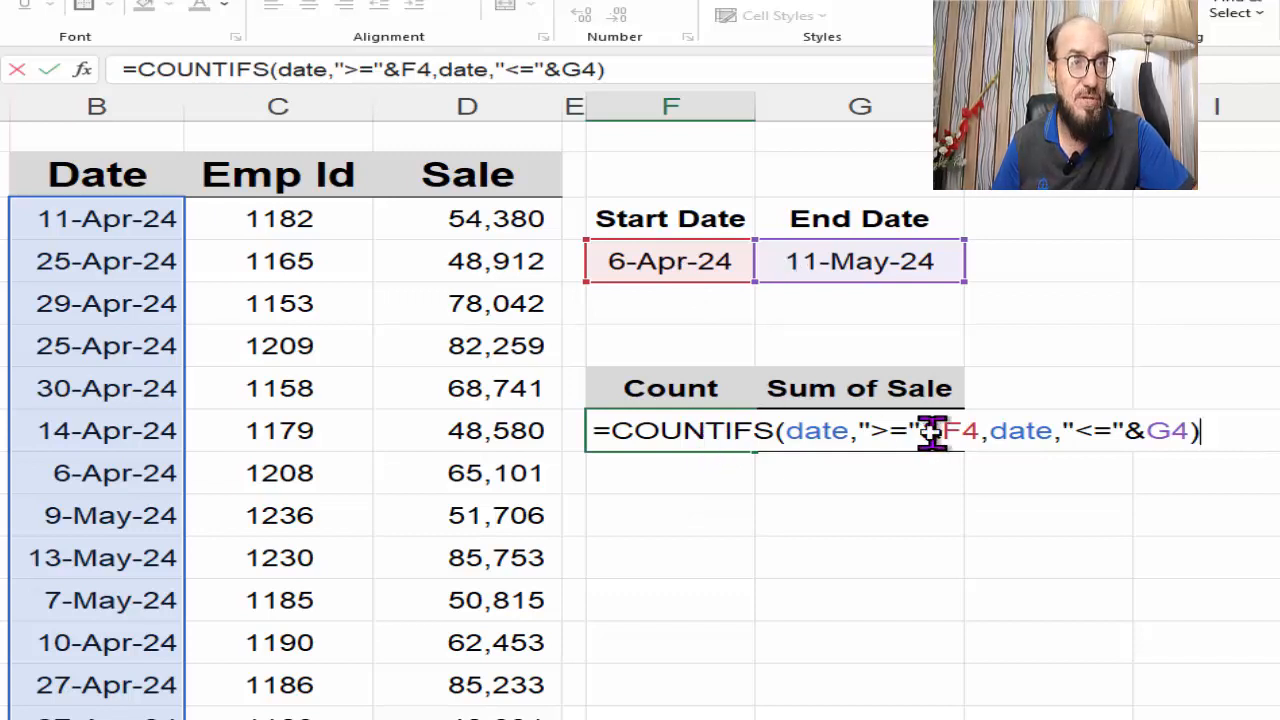
key(Escape)
click(307, 8)
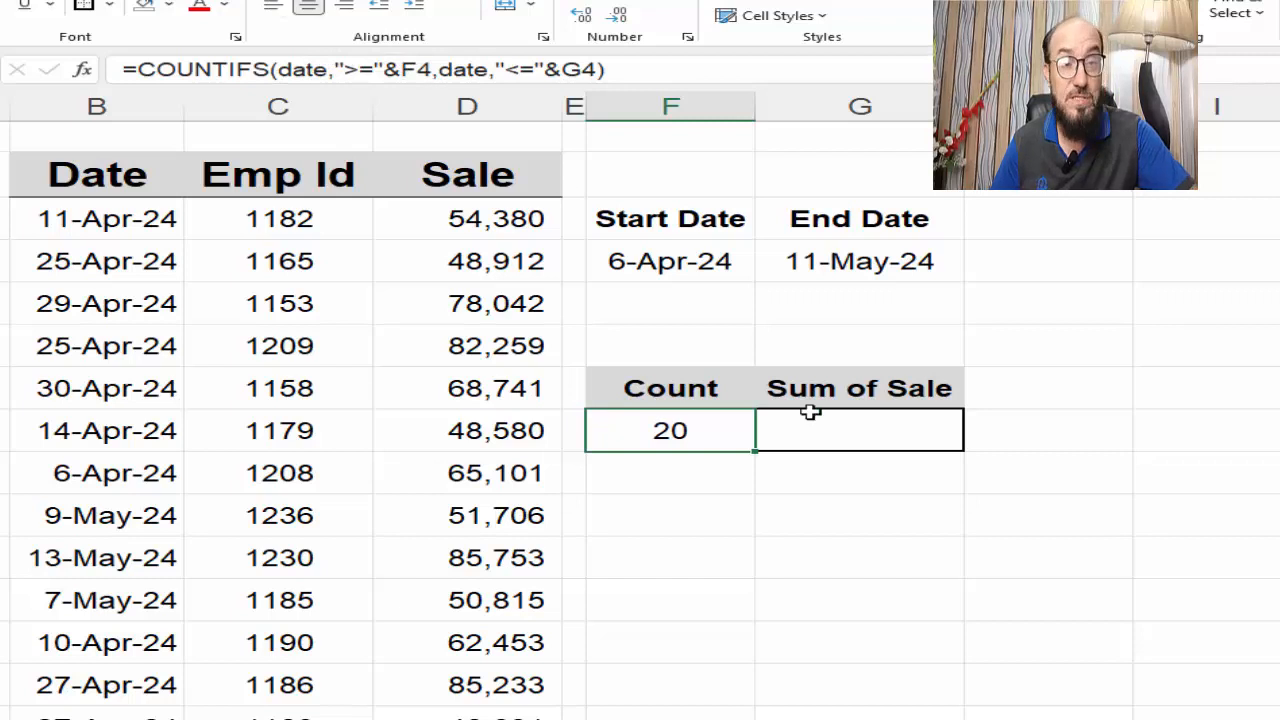
Start a SUMIFS formula in cell G8 under Sum of Sale with the named range sale as the sum range
click(826, 431)
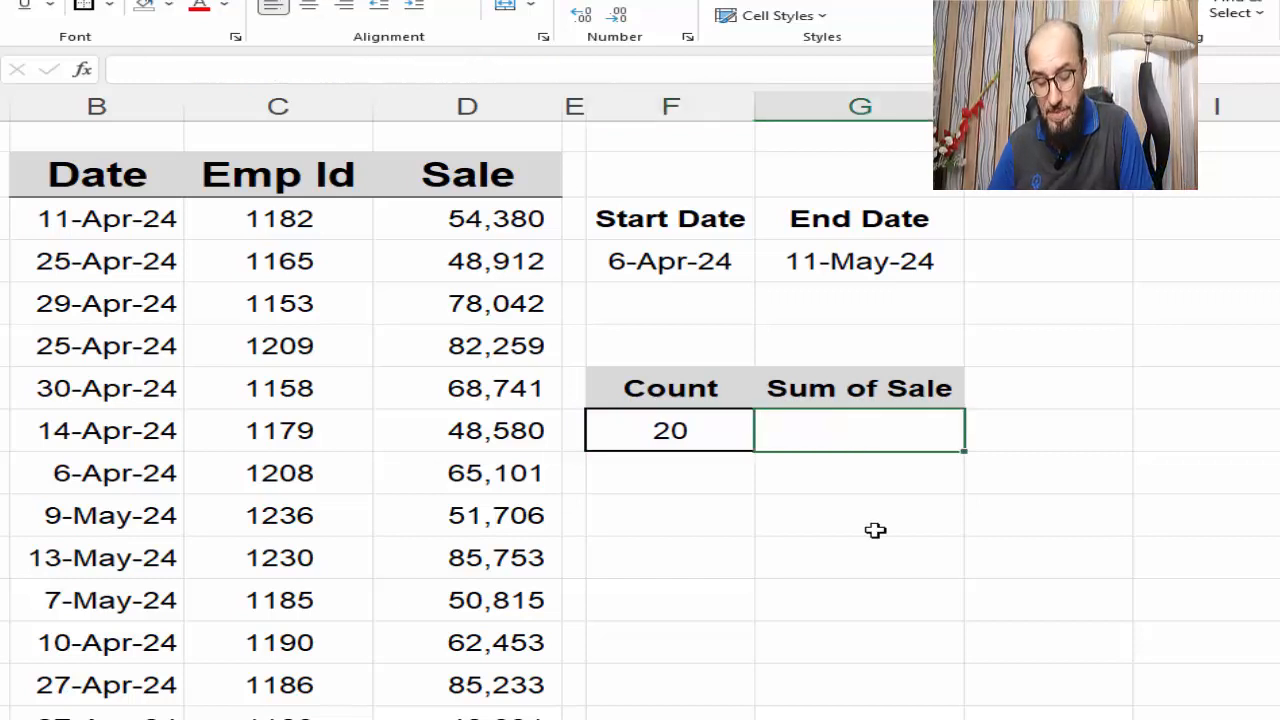
text(=sumifs)
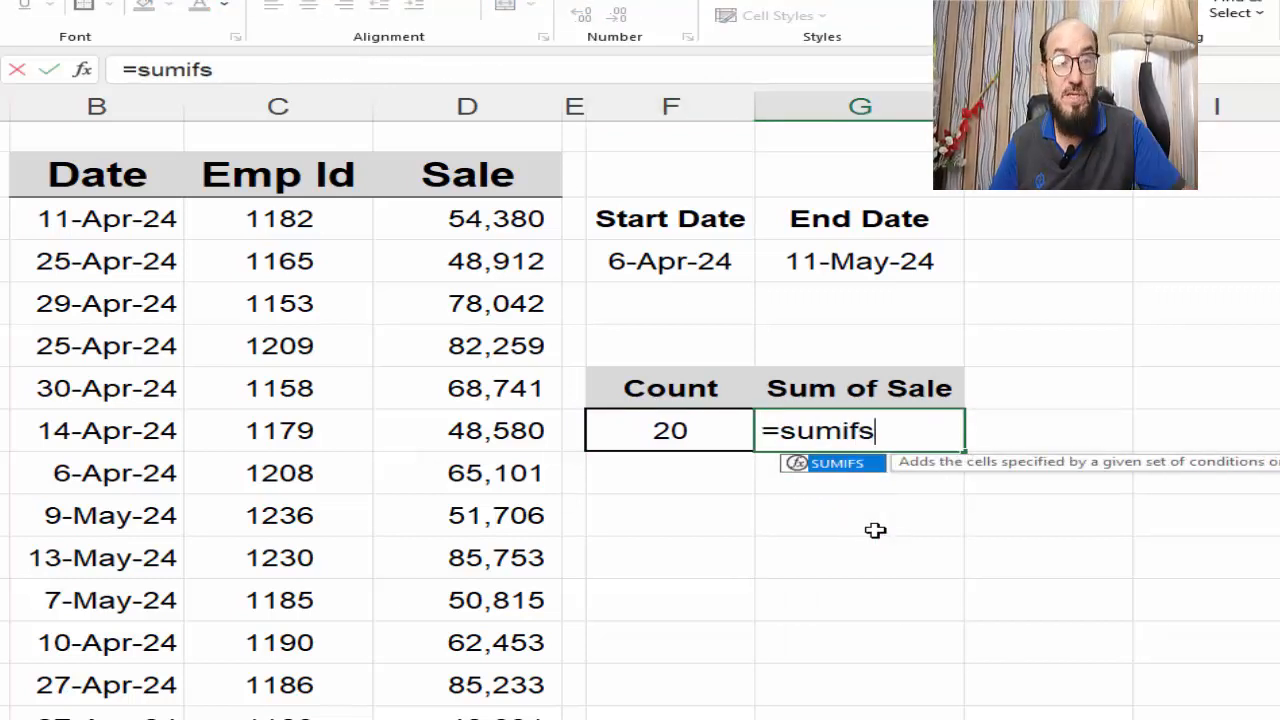
key(Tab)
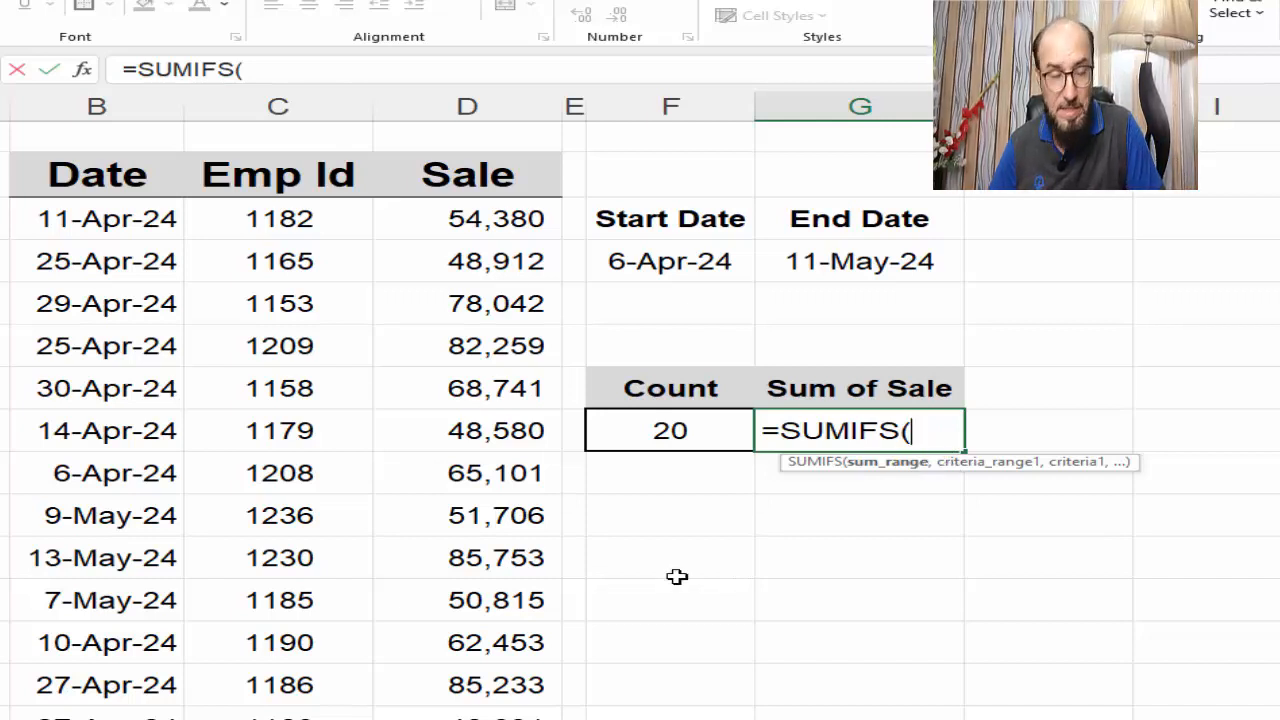
text(sal)
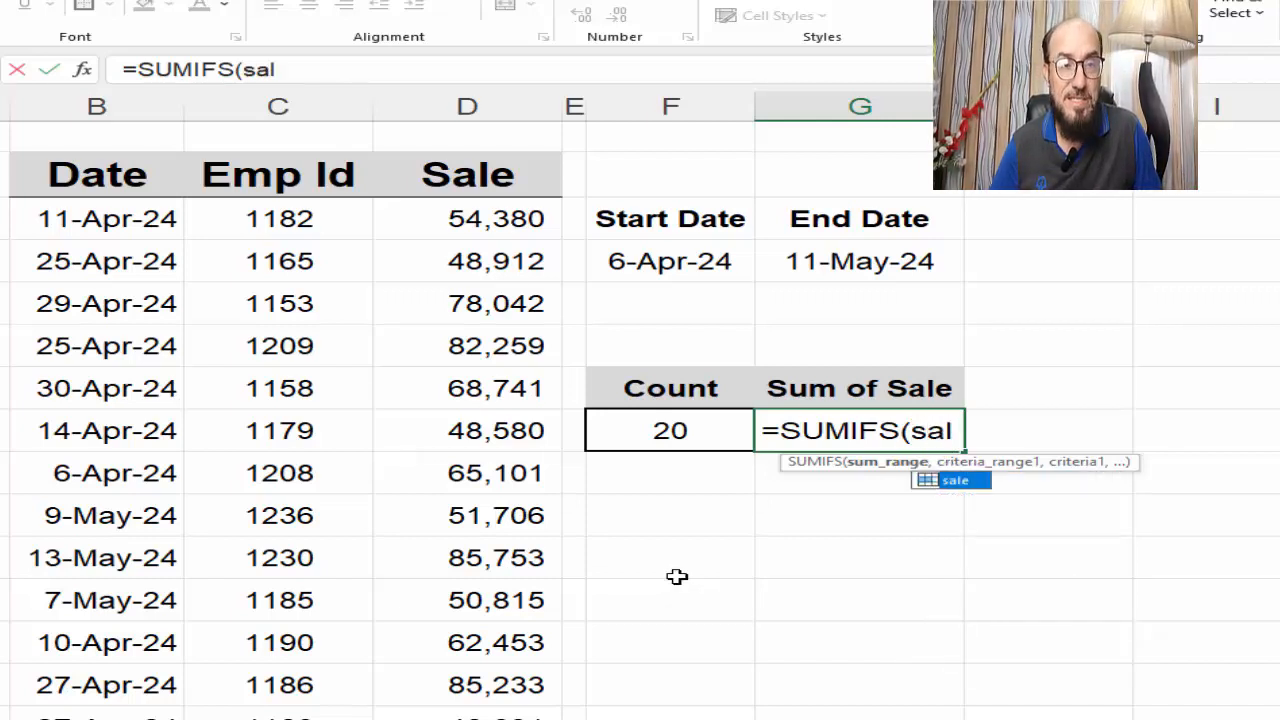
text(e)
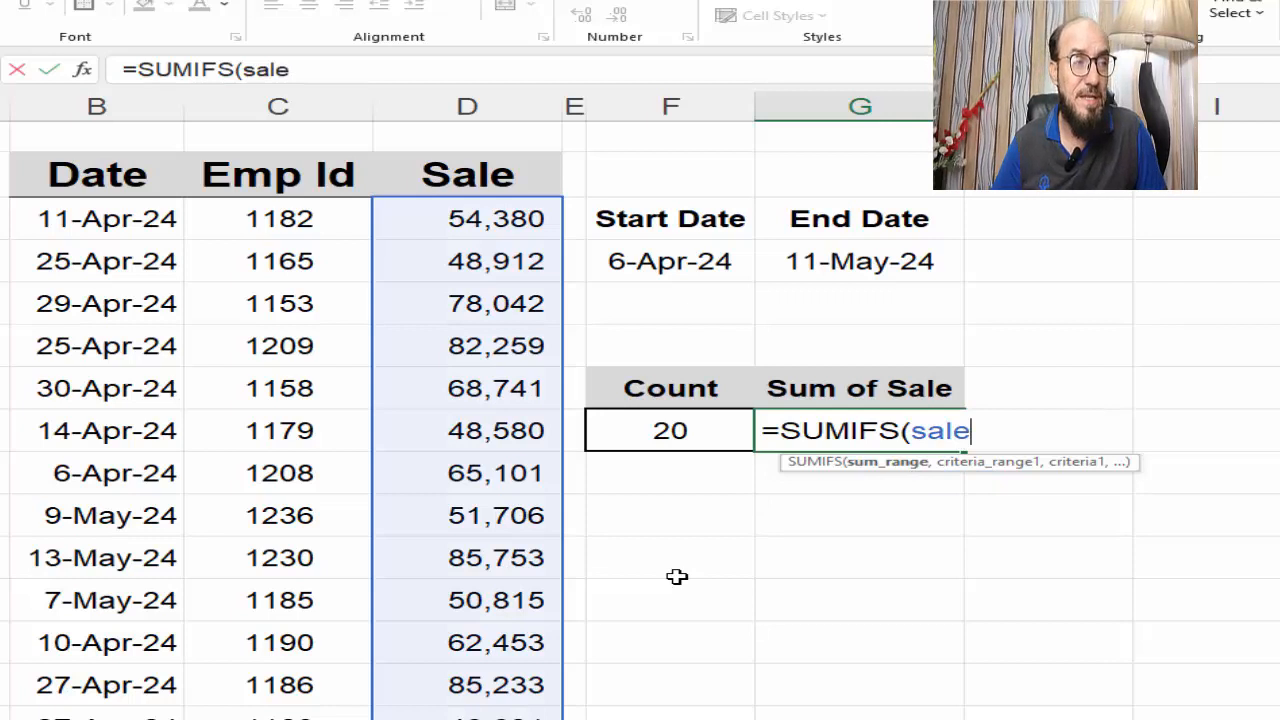
text(,)
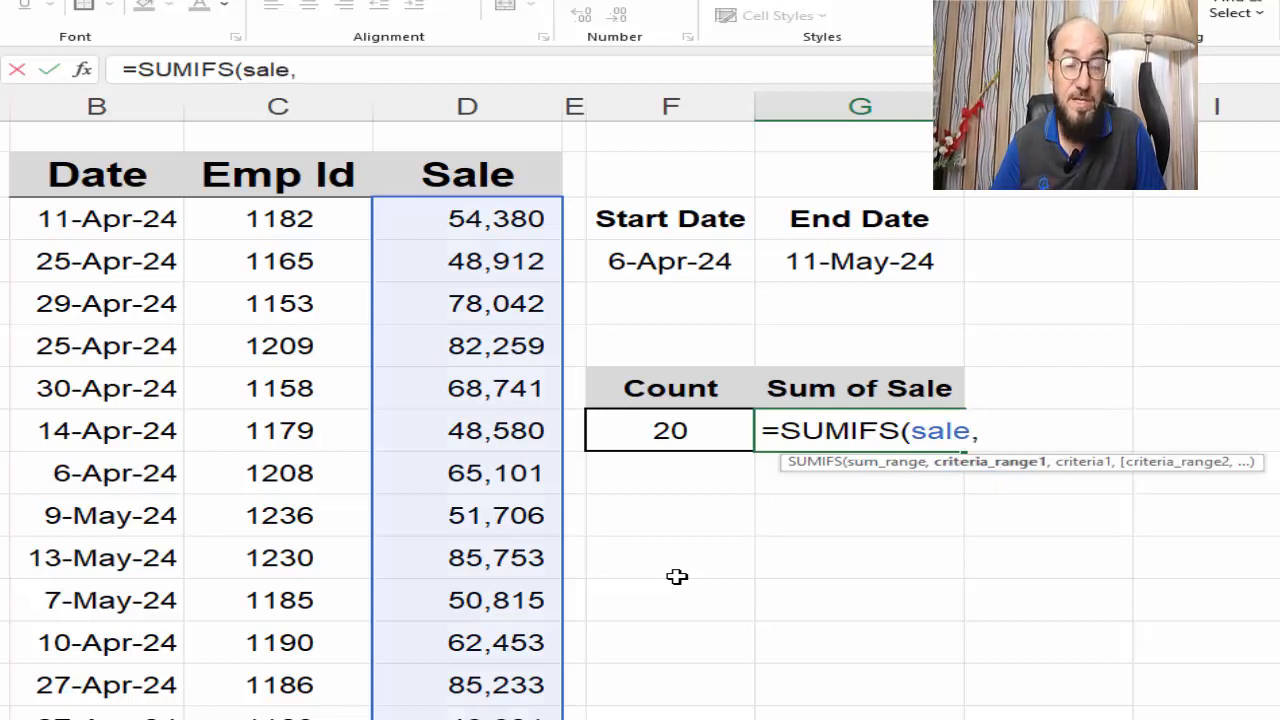
Add the first SUMIFS condition in G8: the named range date with the criterion ">="&F4
text(date)
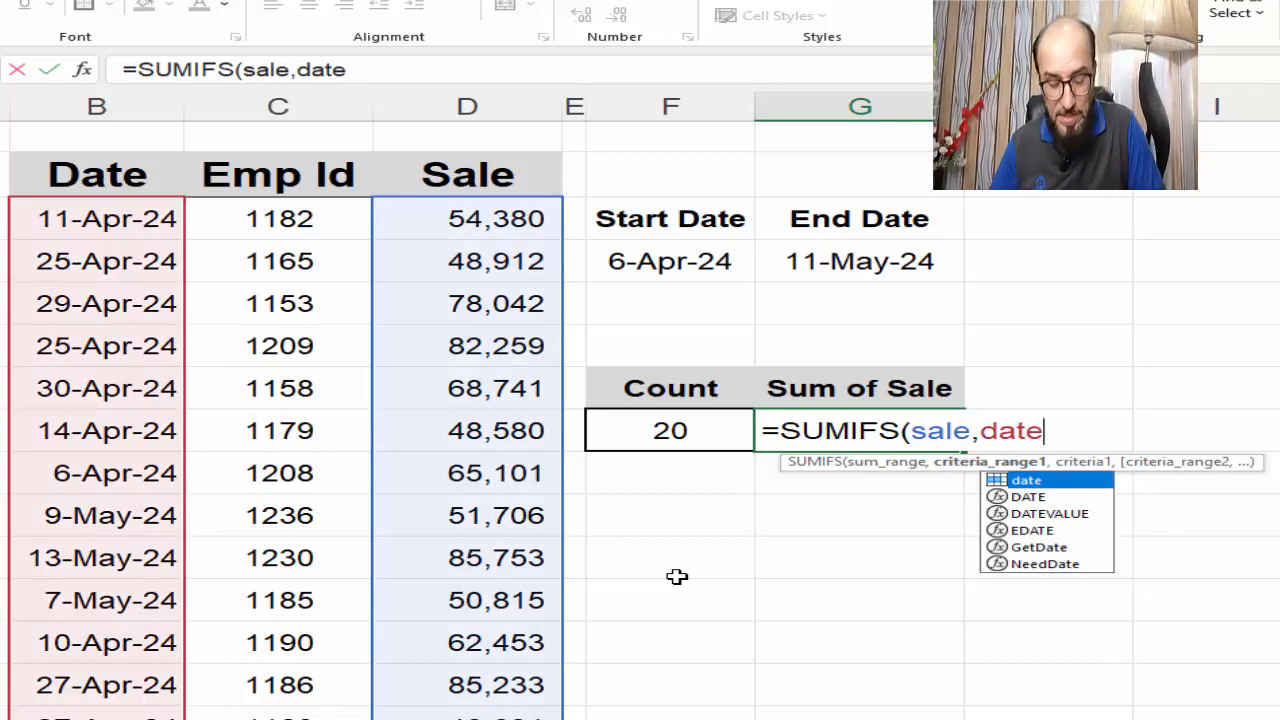
text(,)
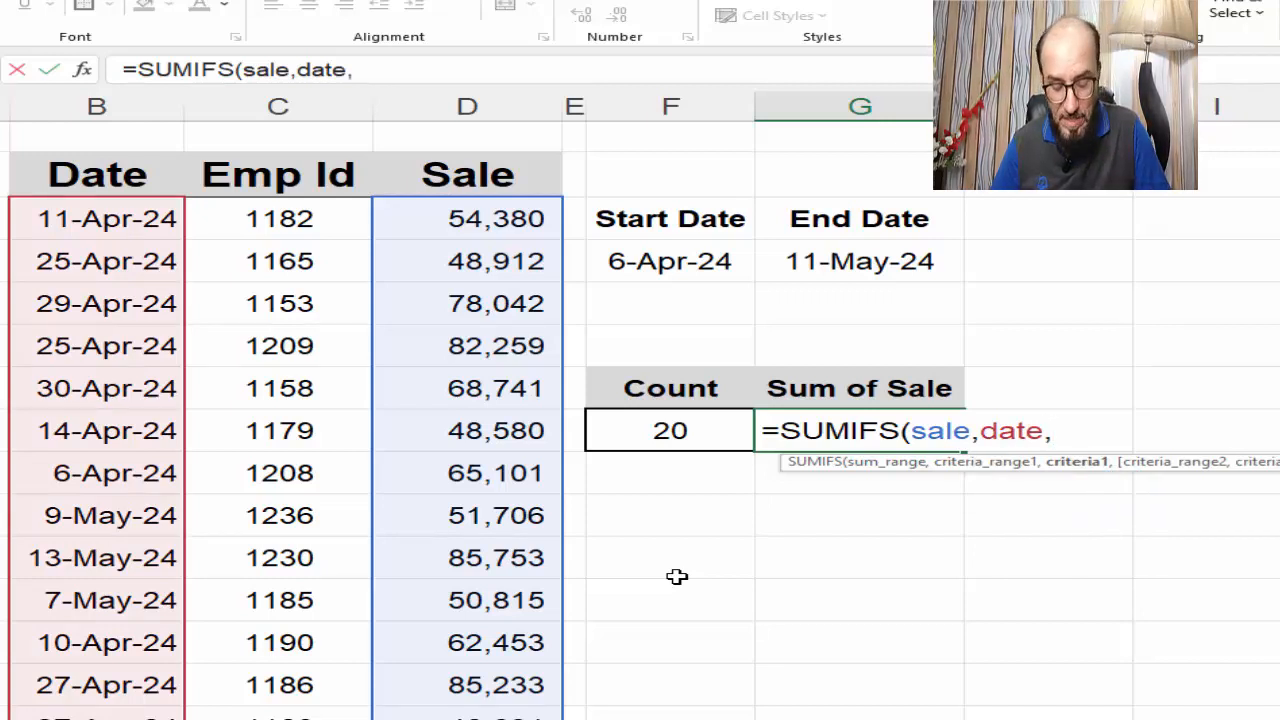
text(")
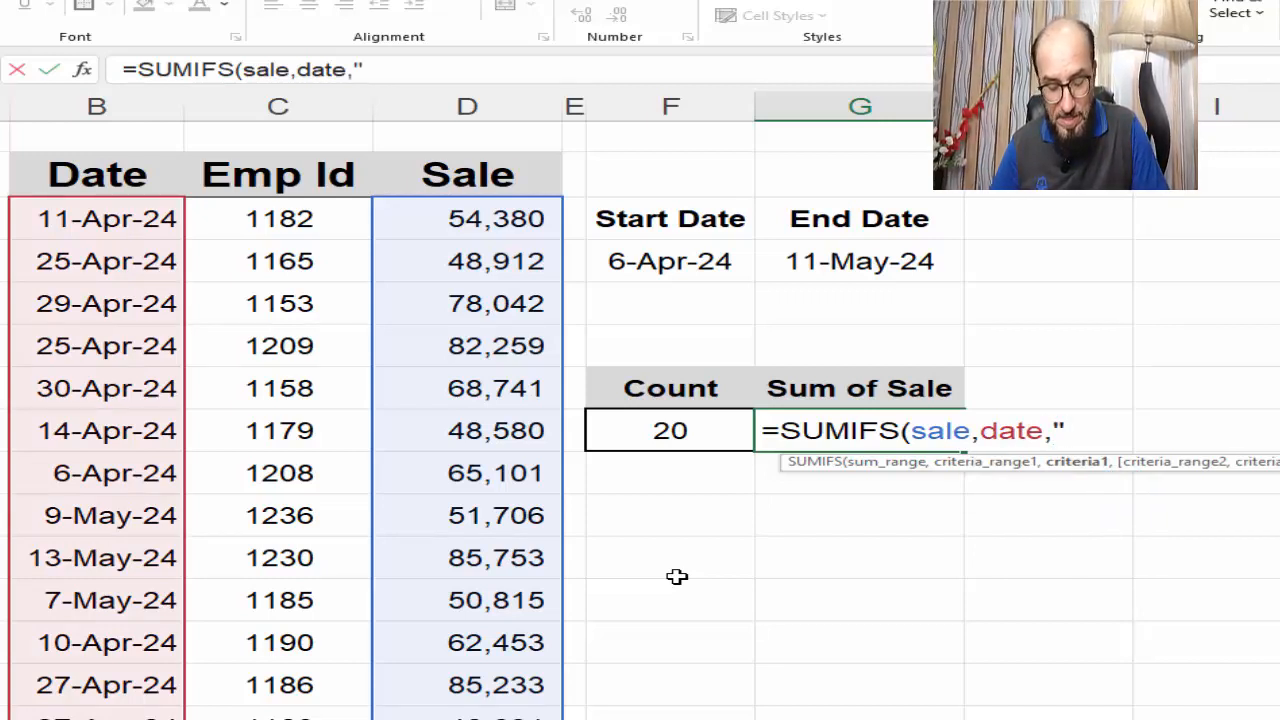
text(>=)
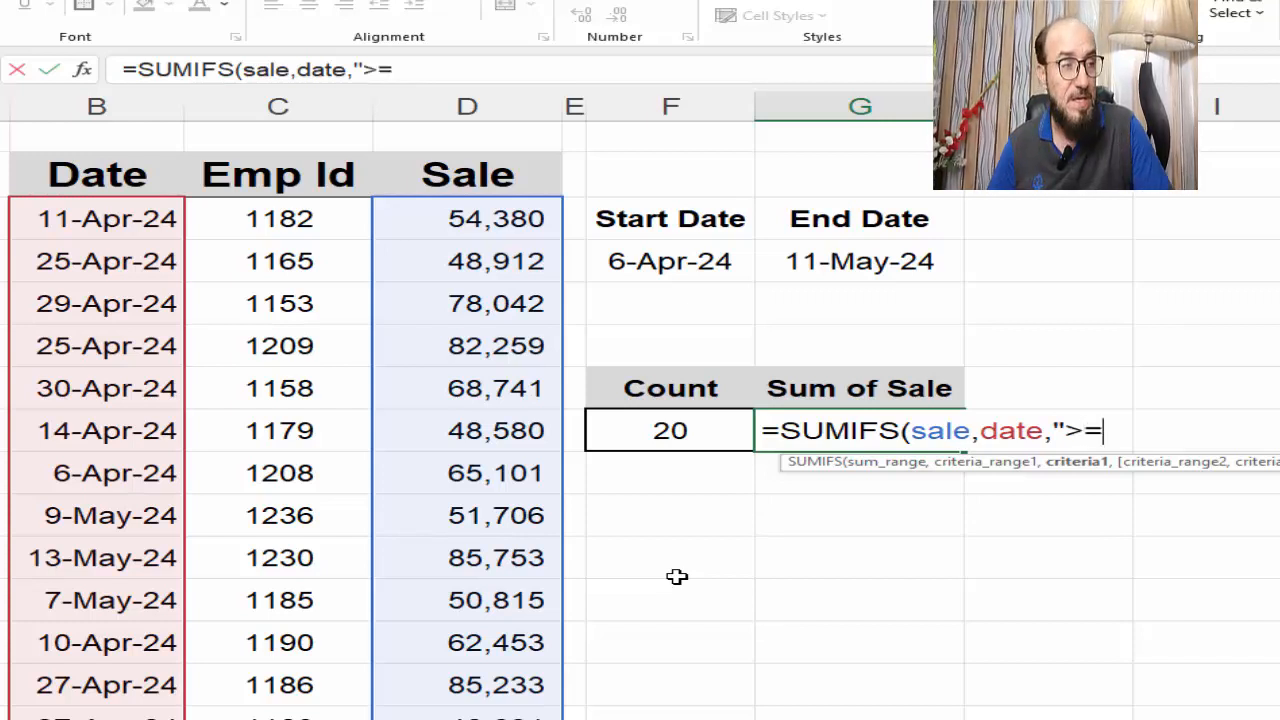
text("&)
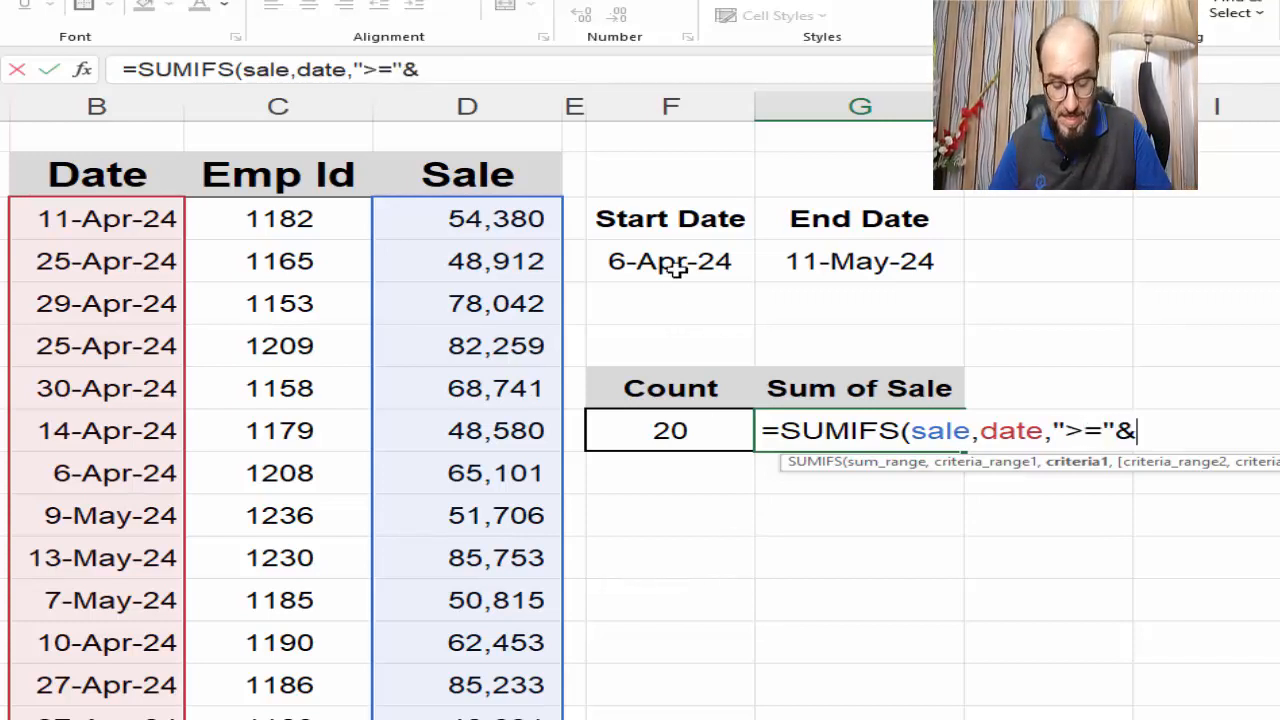
click(676, 265)
text(,)
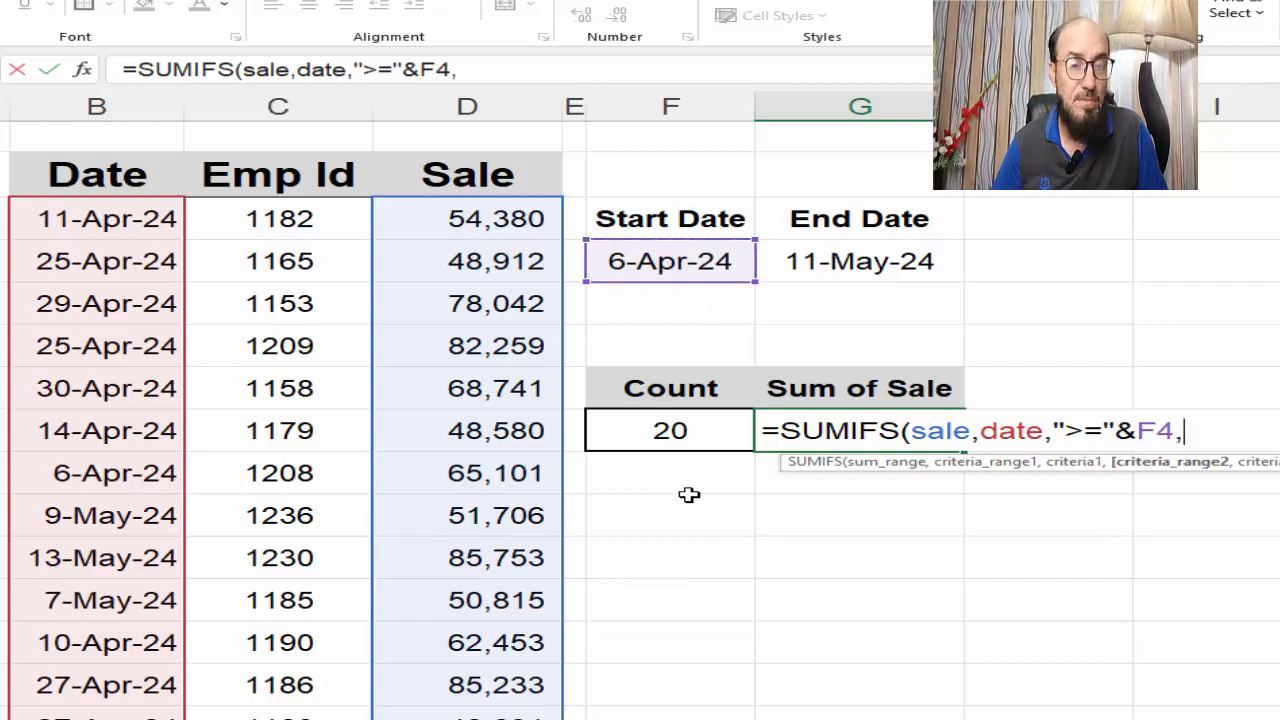
Complete the SUMIFS formula in G8 with a second condition: the named range date with the criterion "<="&G4
text(date)
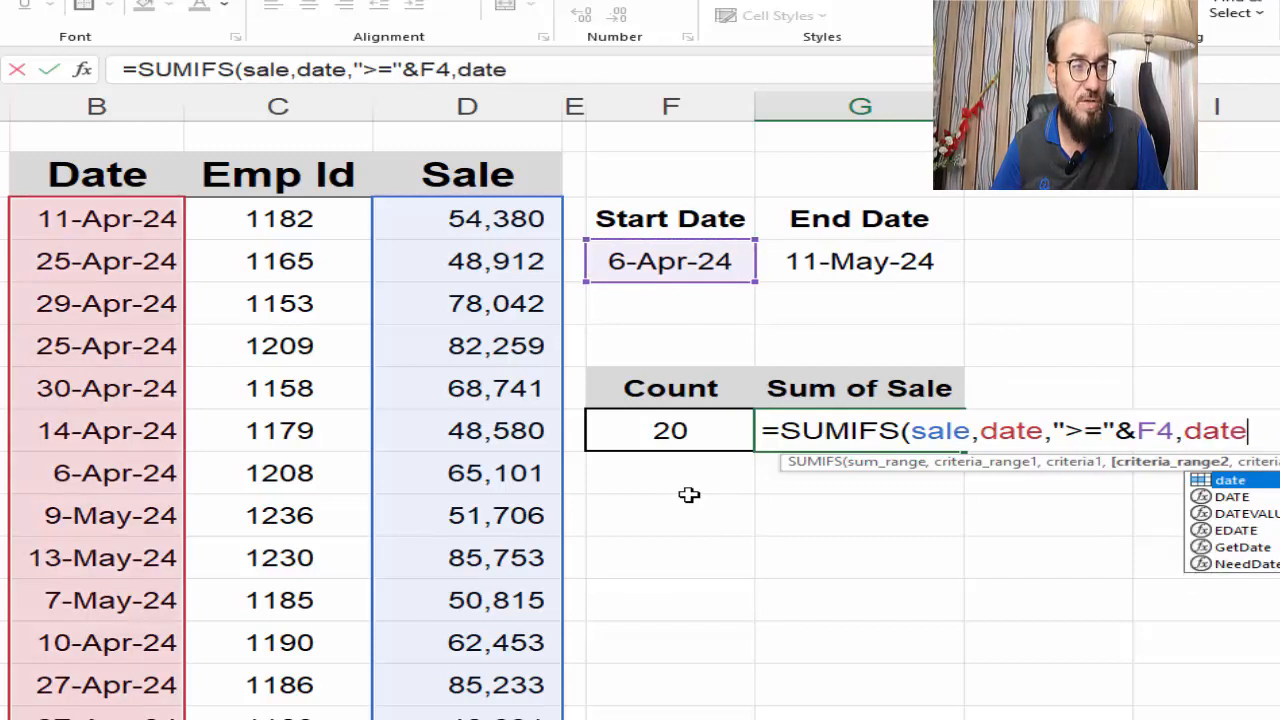
key(Tab)
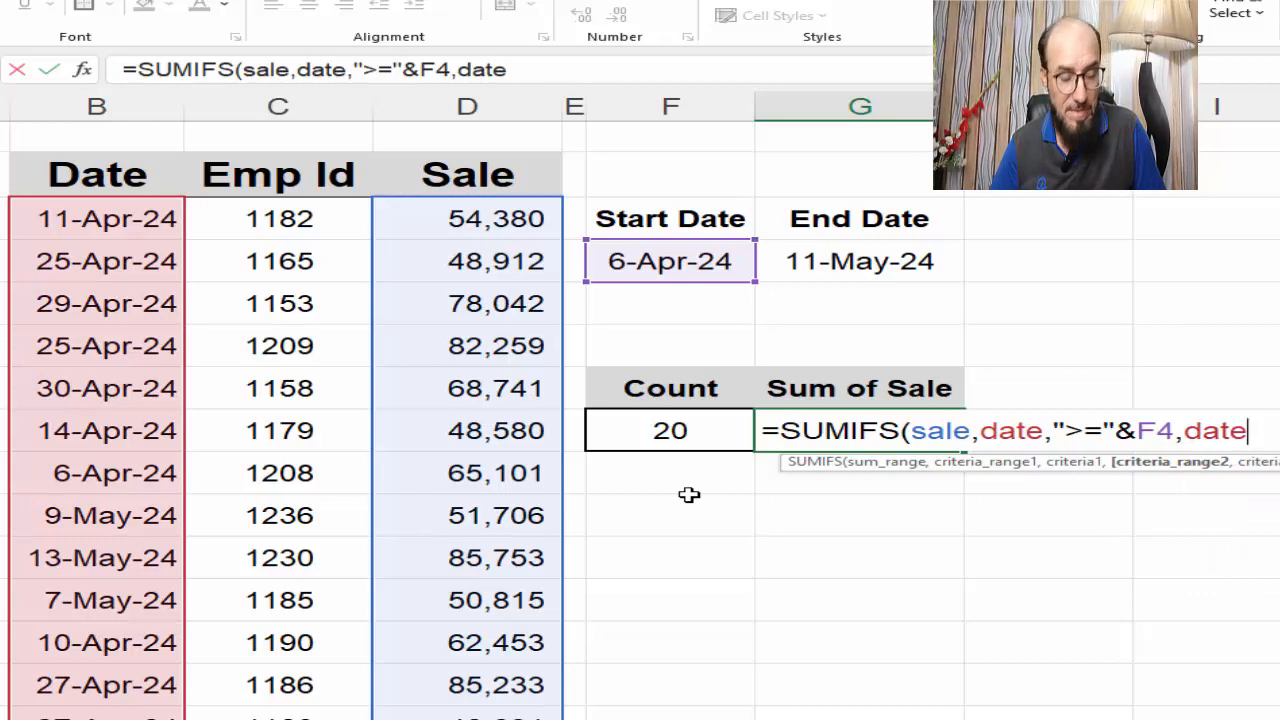
text(,)
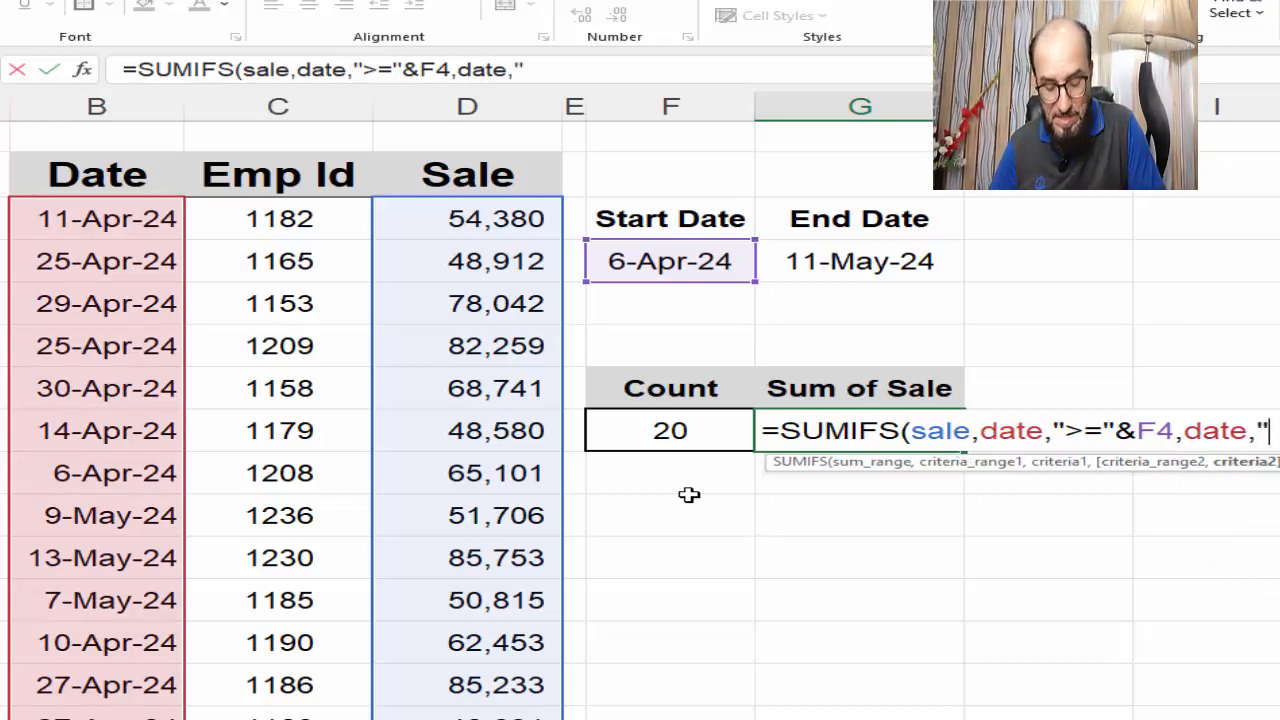
text("<=)
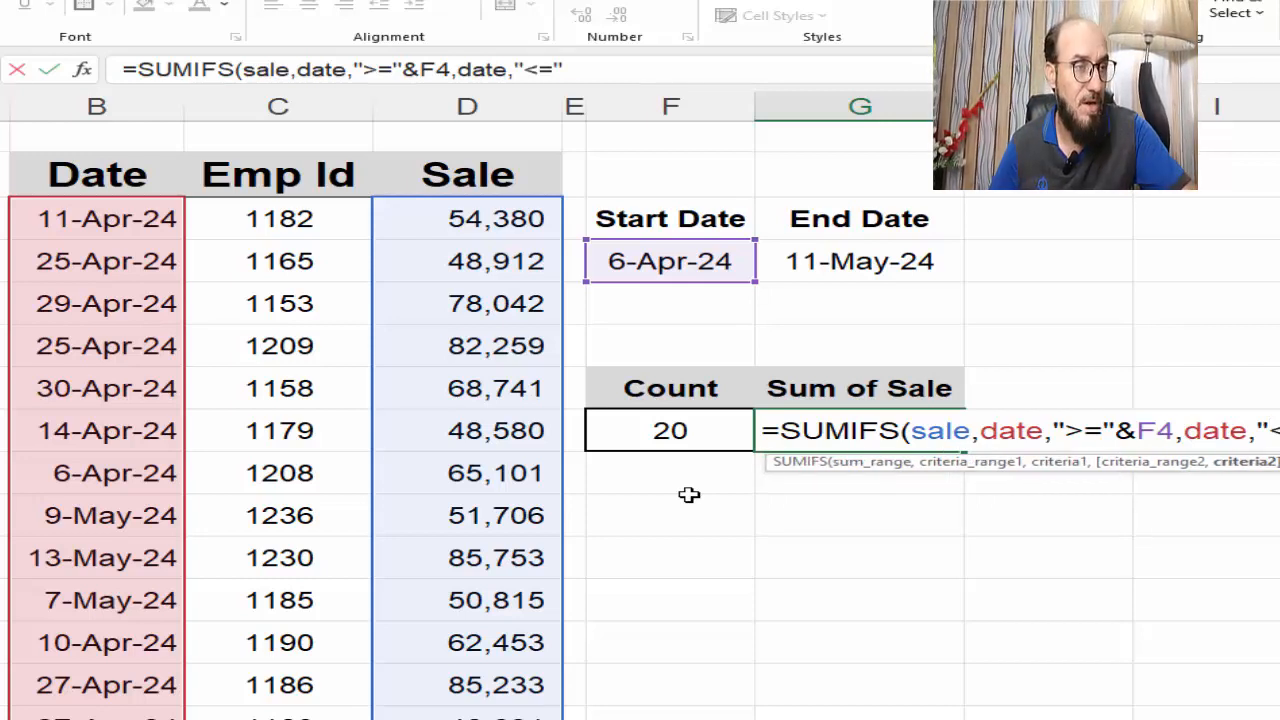
text("&)
click(940, 270)
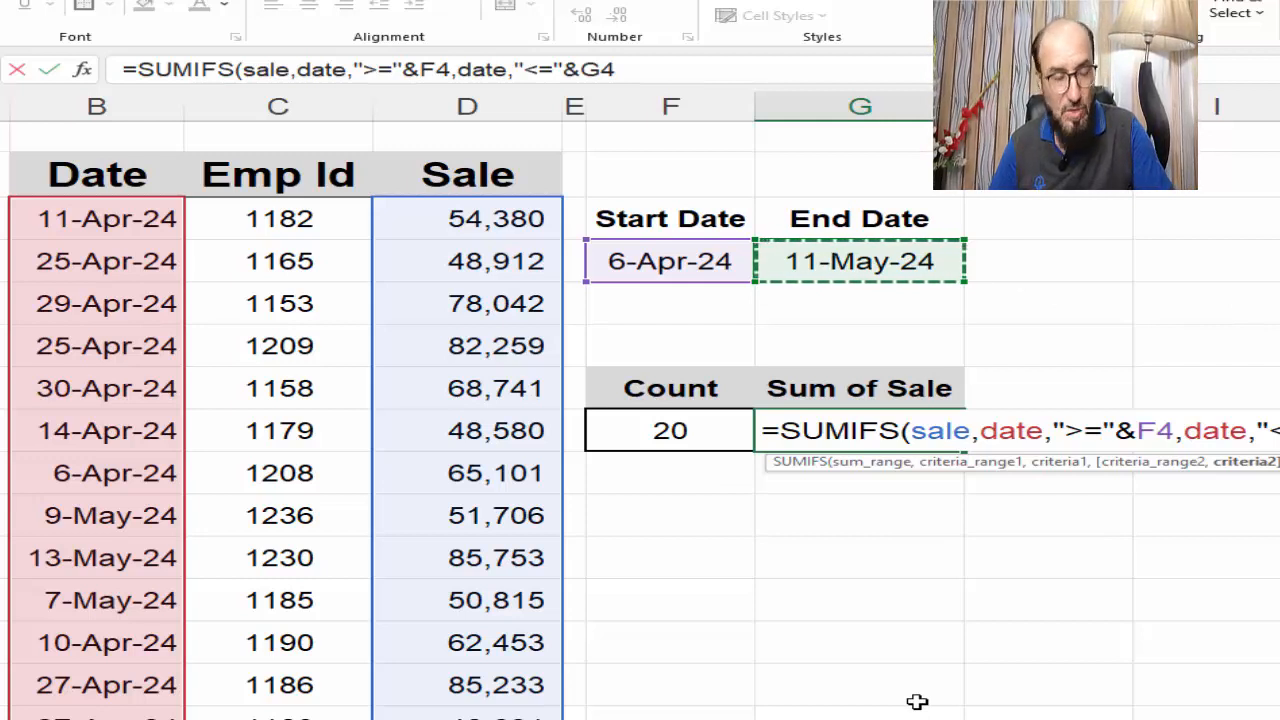
text()))
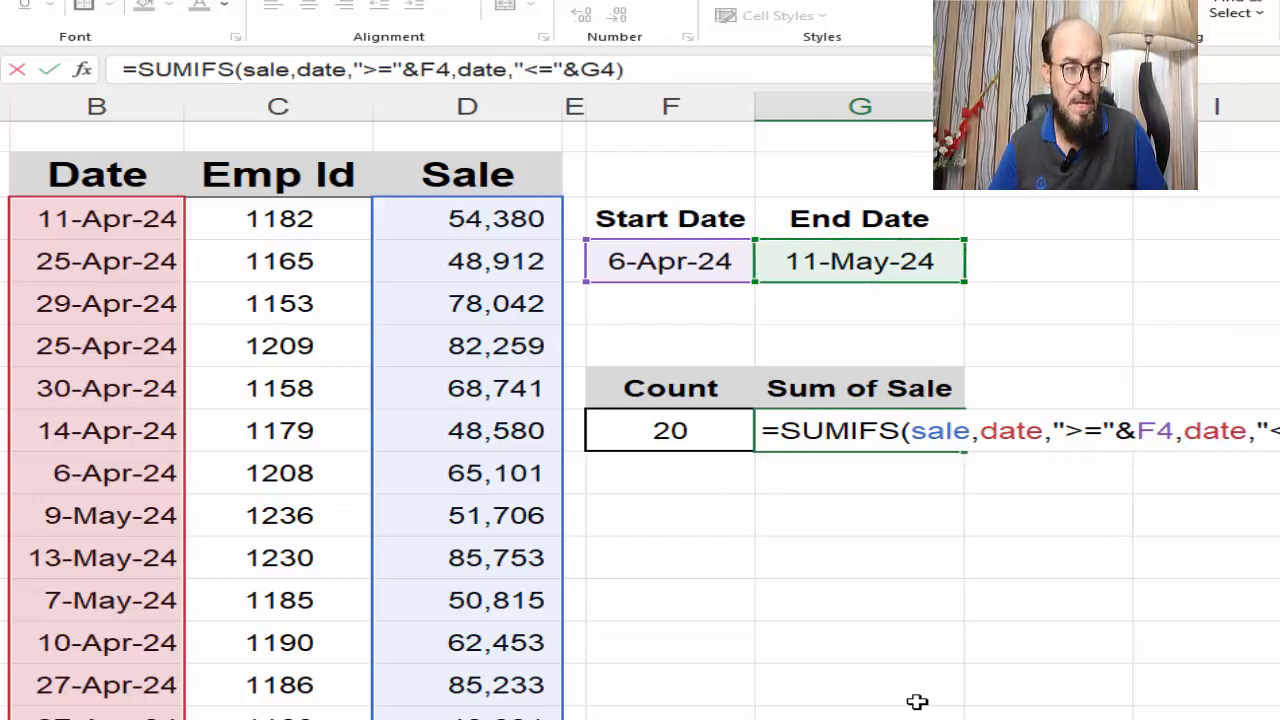
key(Return)
key(Up)
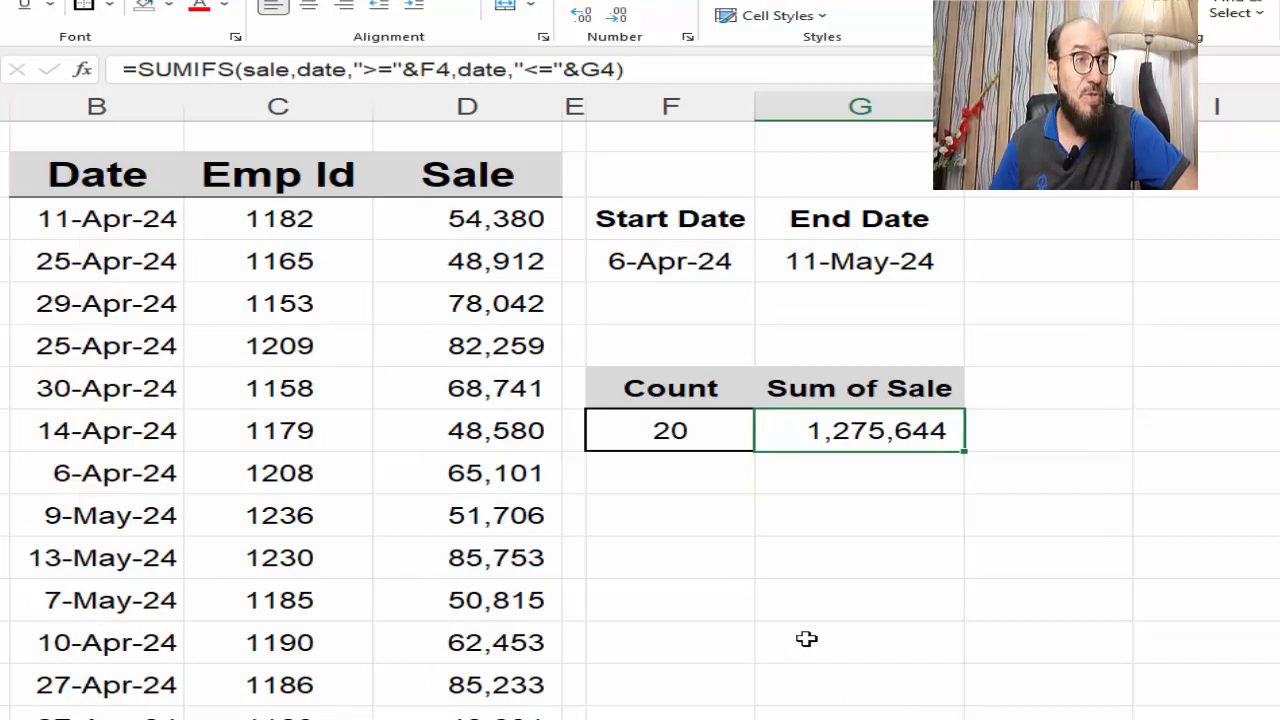
Change the start date in cell F4 to 1 May 2024 and check the Count and Sum of Sale results
click(692, 262)
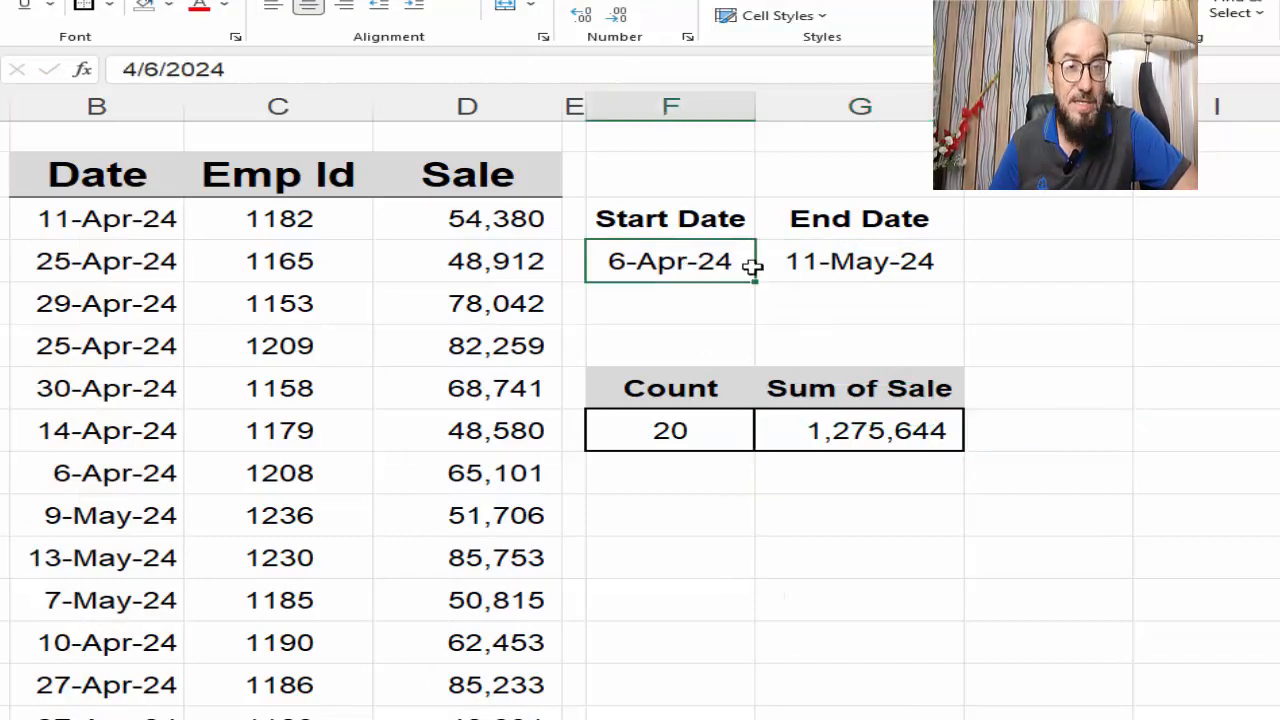
click(810, 263)
key(Left)
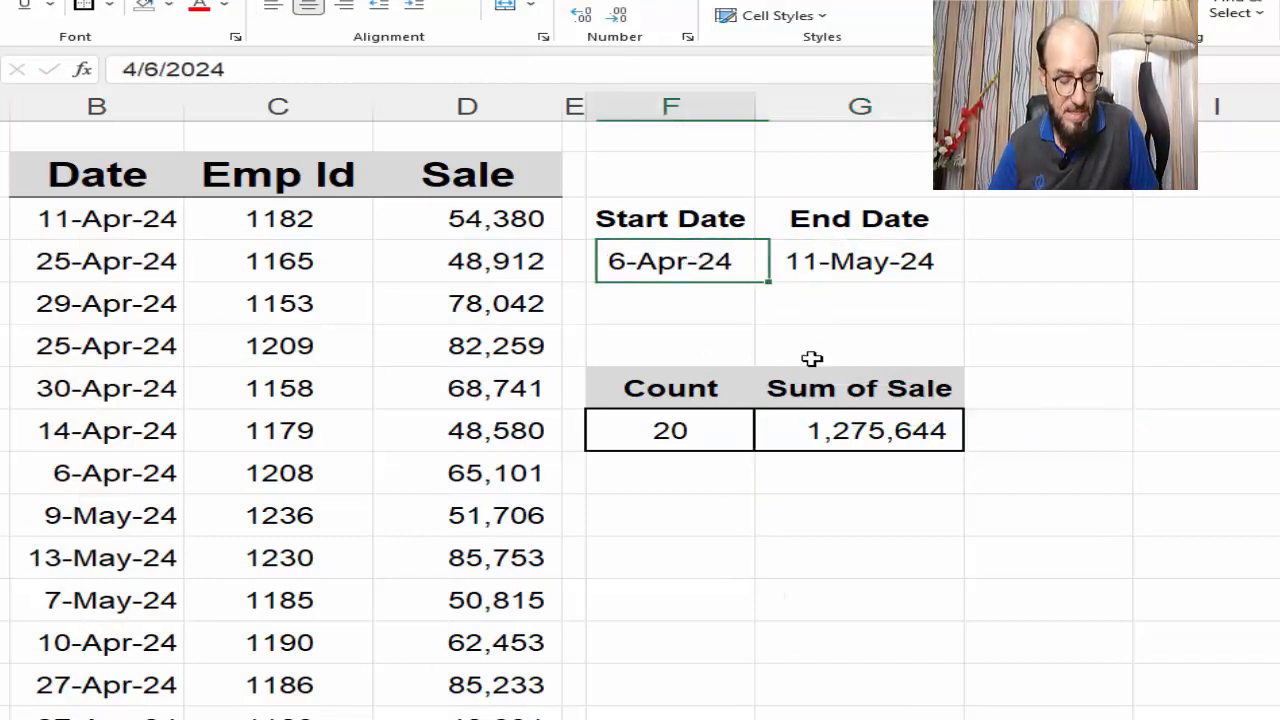
text(1 )
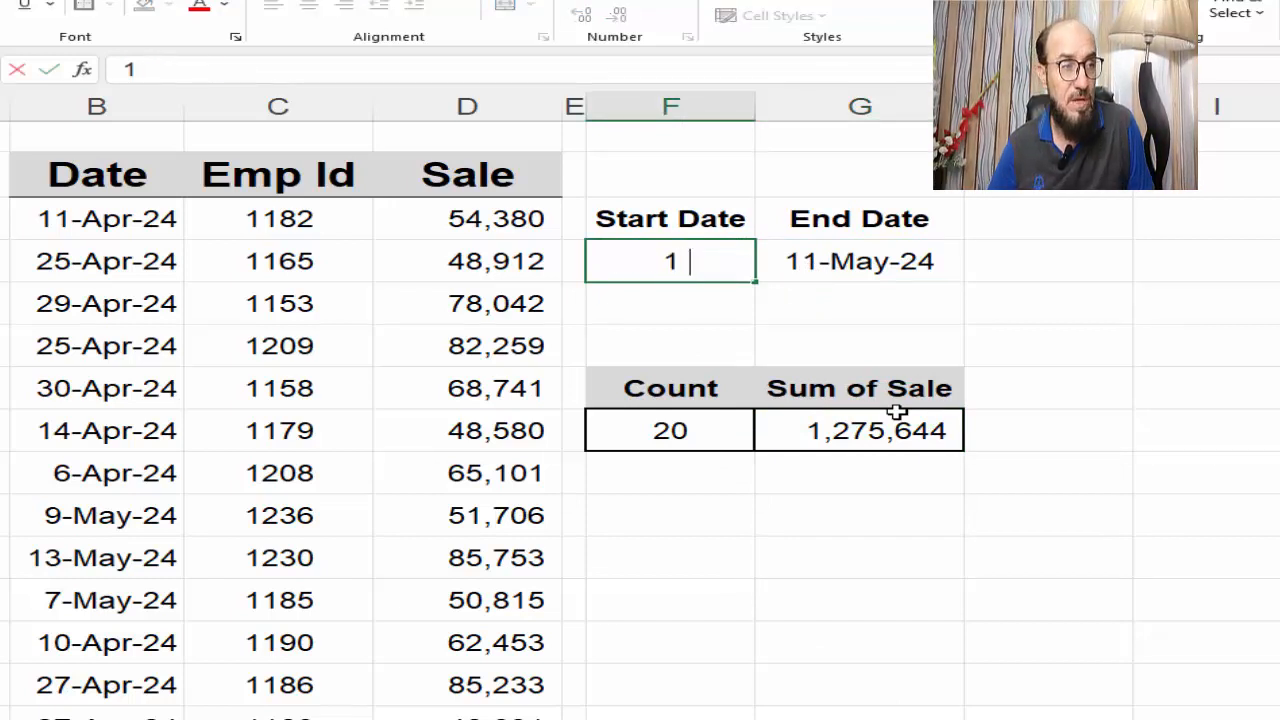
text(may 2024)
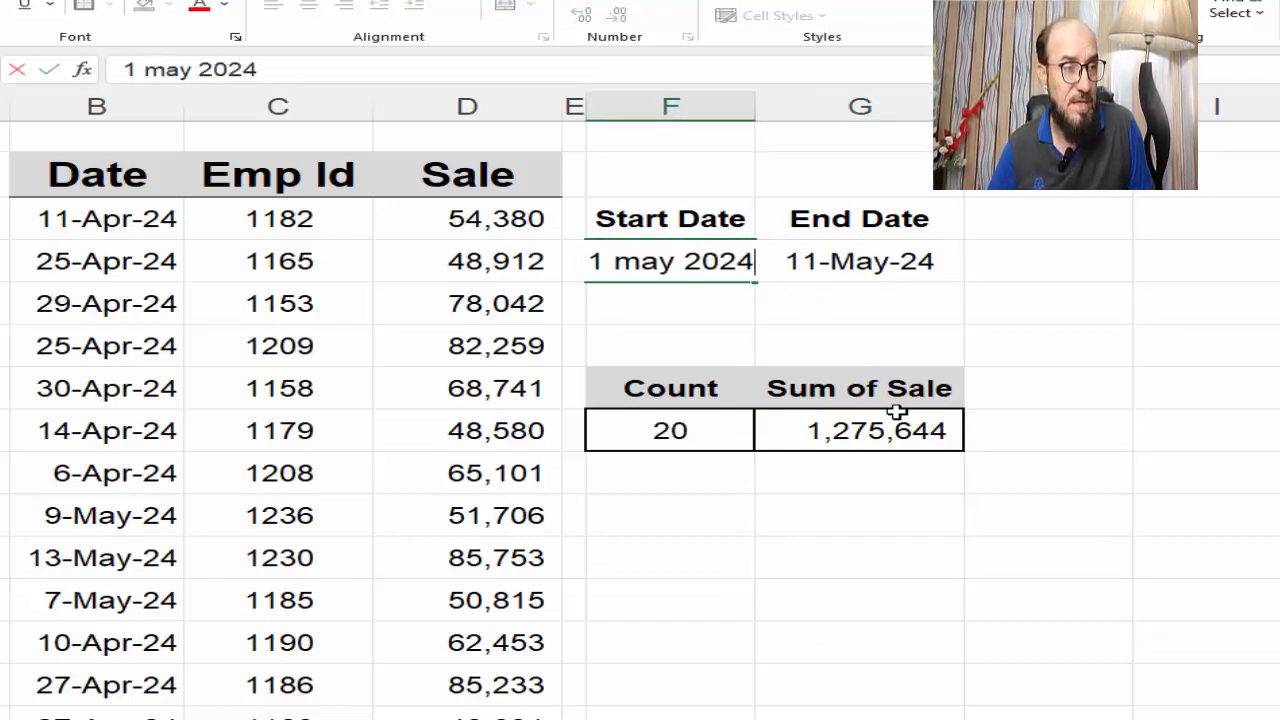
key(Return)
key(Down)
key(Down)
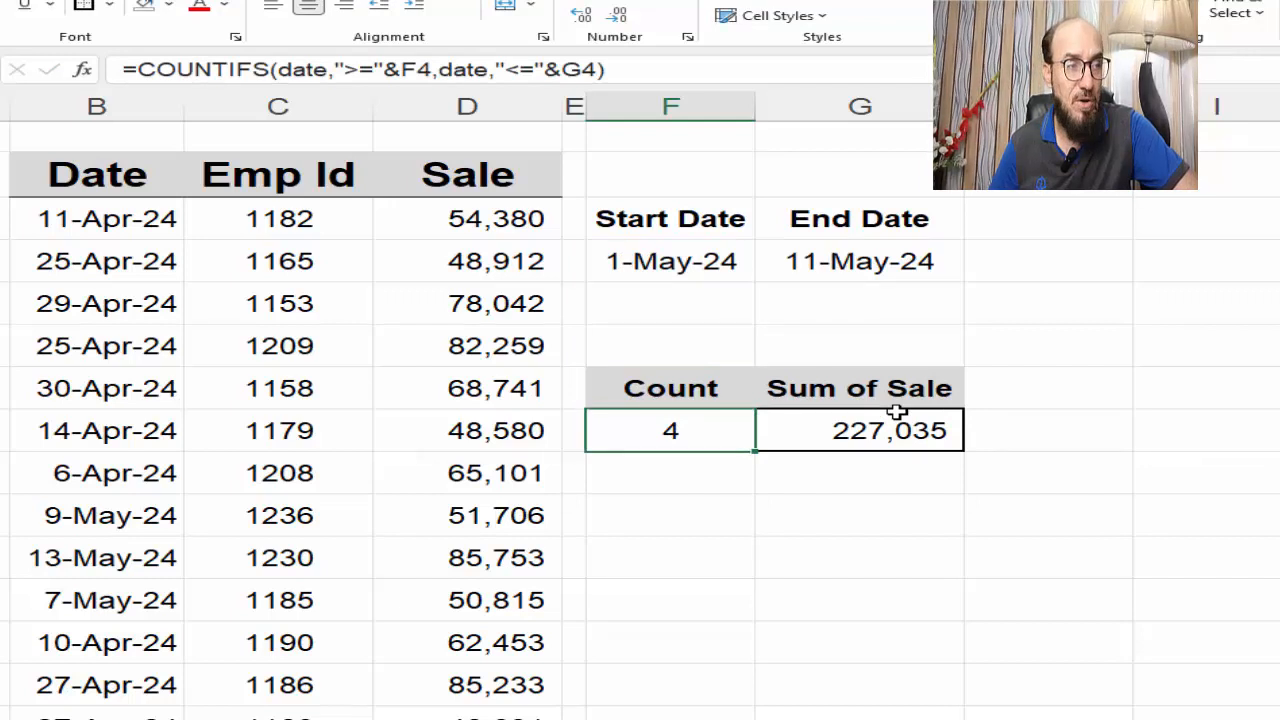
key(Right)
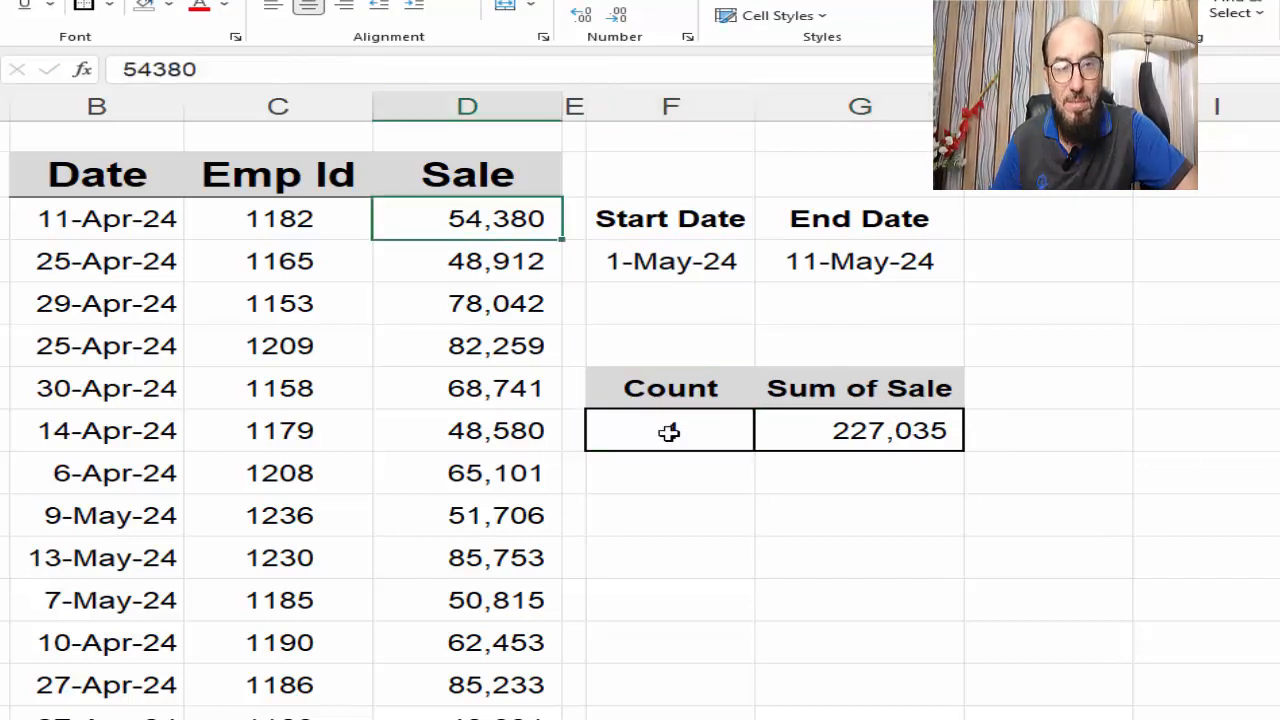
Review the COUNTIFS formula in F8 and the SUMIFS formula in G8, leaving both unedited
click(688, 428)
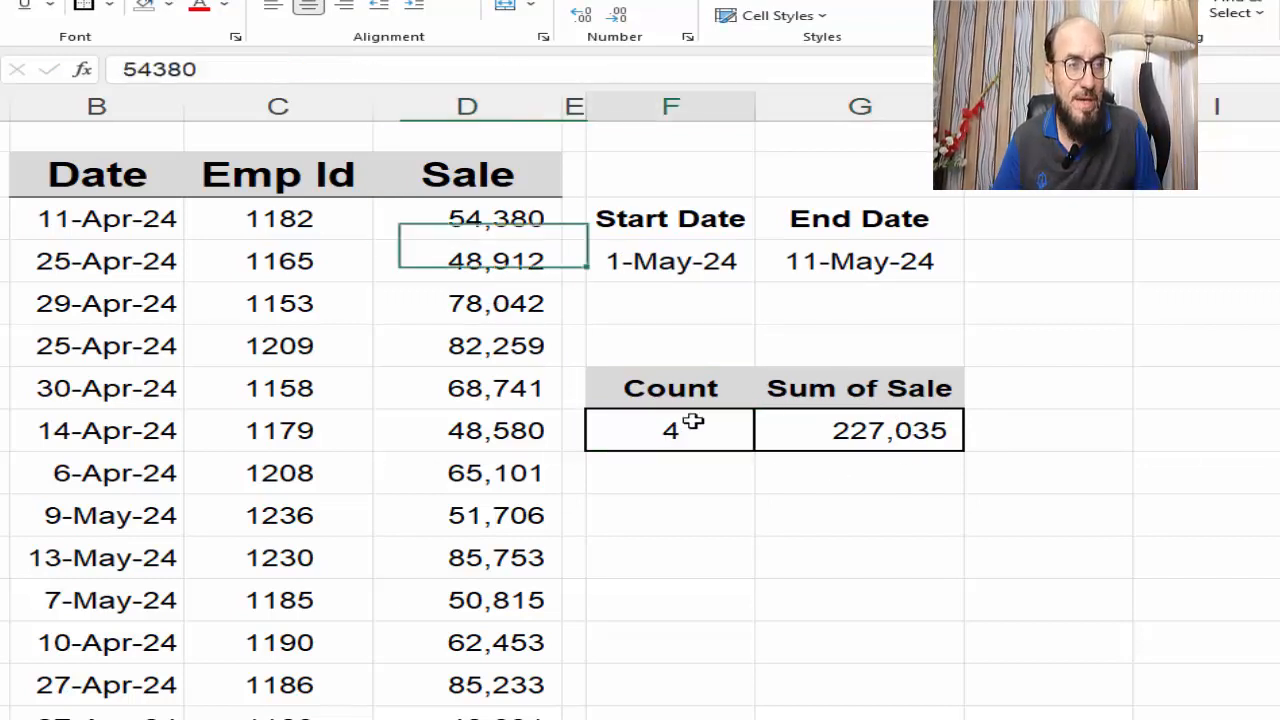
key(F2)
key(Return)
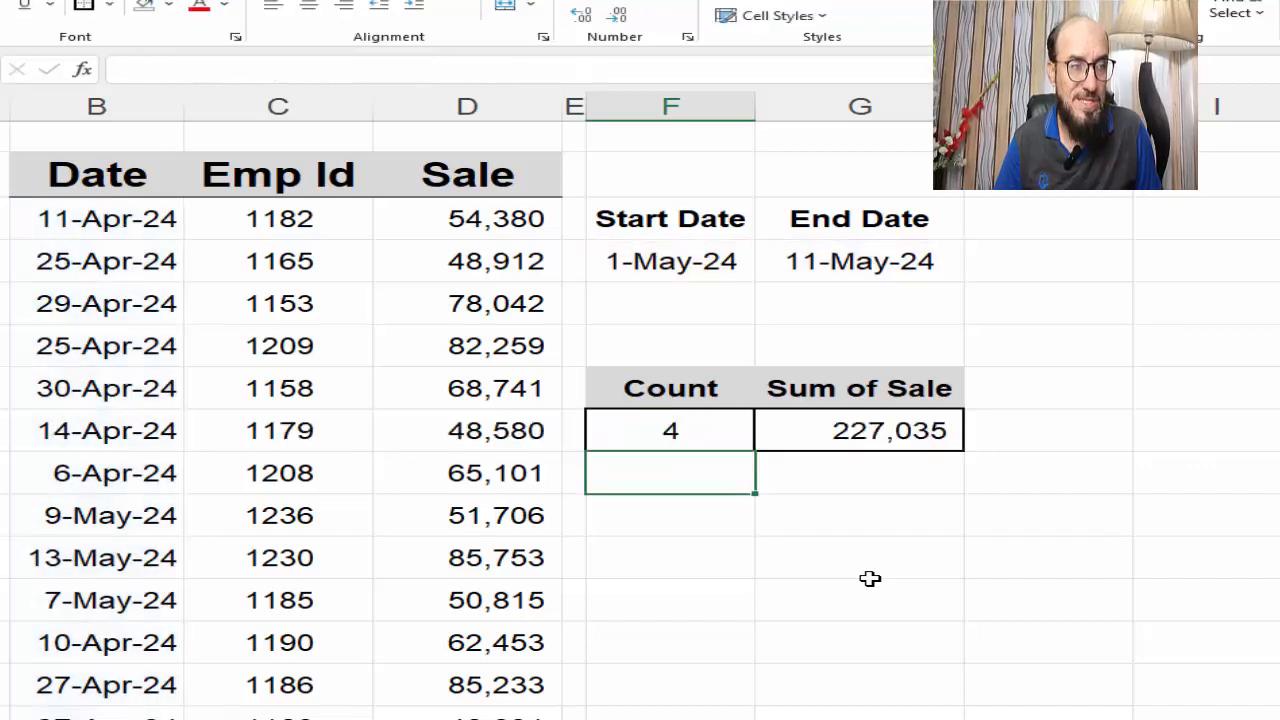
key(Up)
key(Right)
key(F2)
key(Escape)
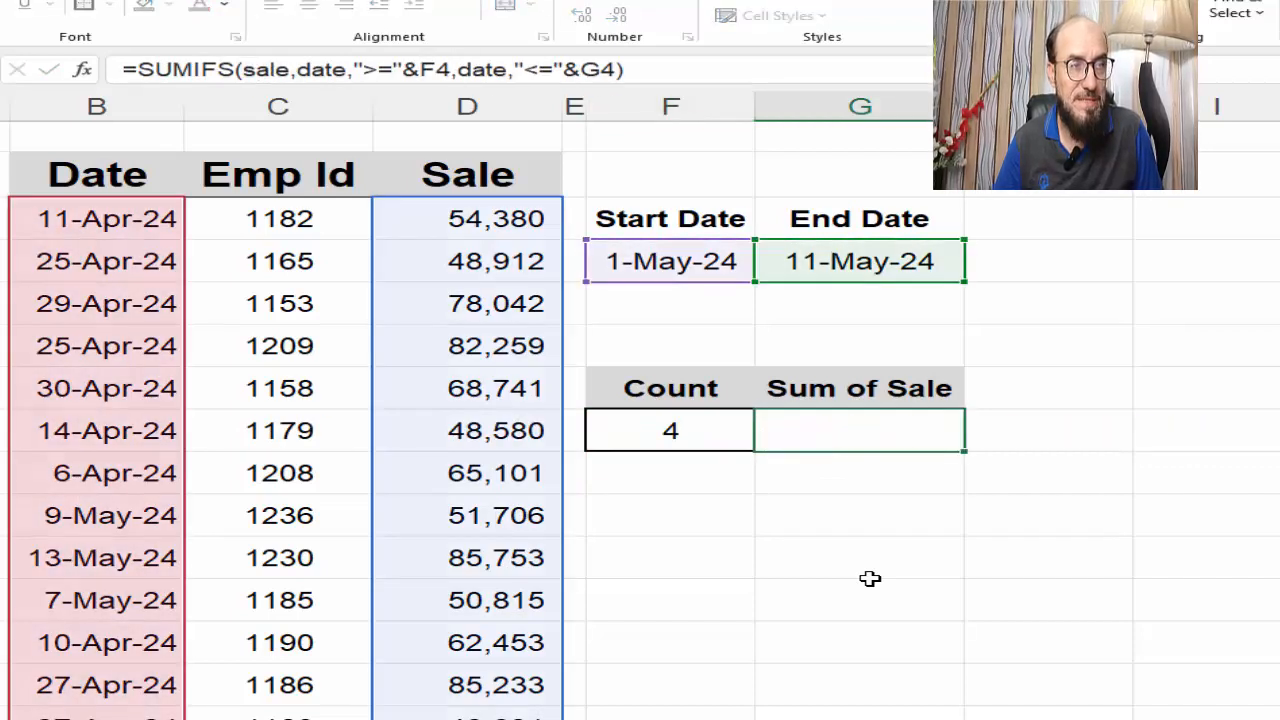
Select all the Sale values from D3 down and start a conditional formatting rule that uses a formula to determine which cells to format
key(Left)
key(Left)
key(Up)
key(Up)
key(Up)
key(Up)
key(Left)
key(Up)
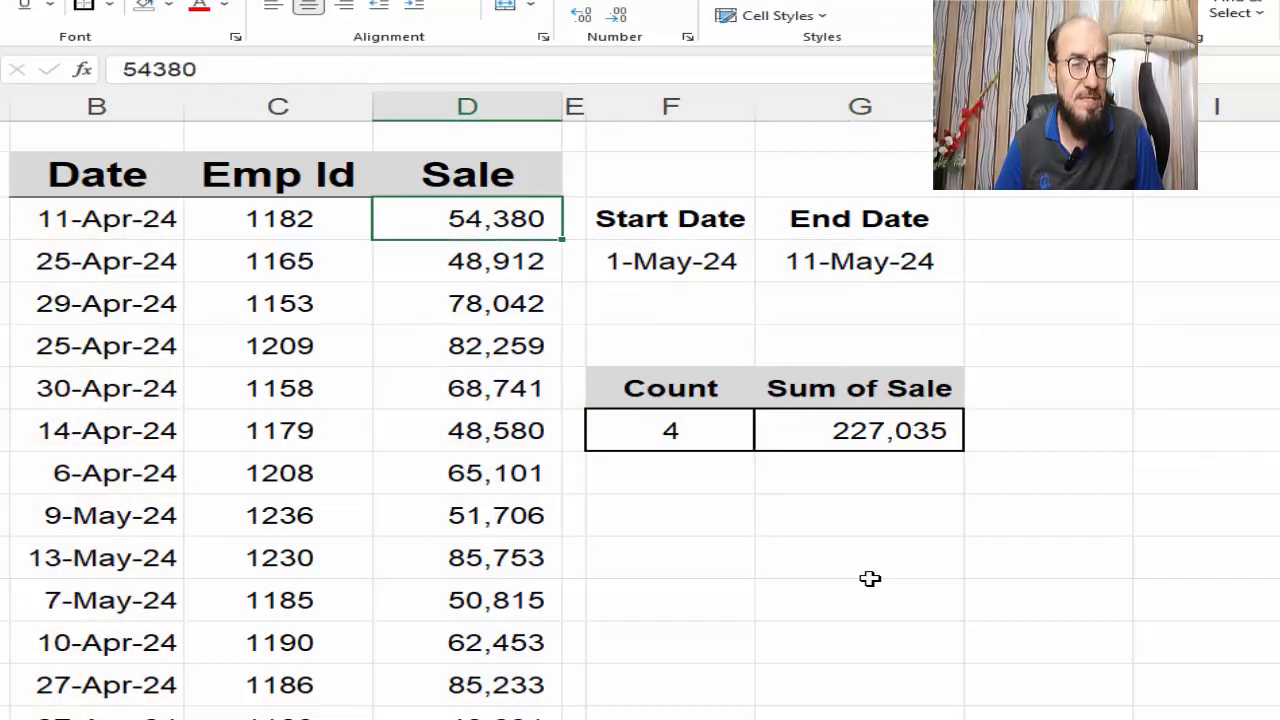
key(ctrl+shift+Down)
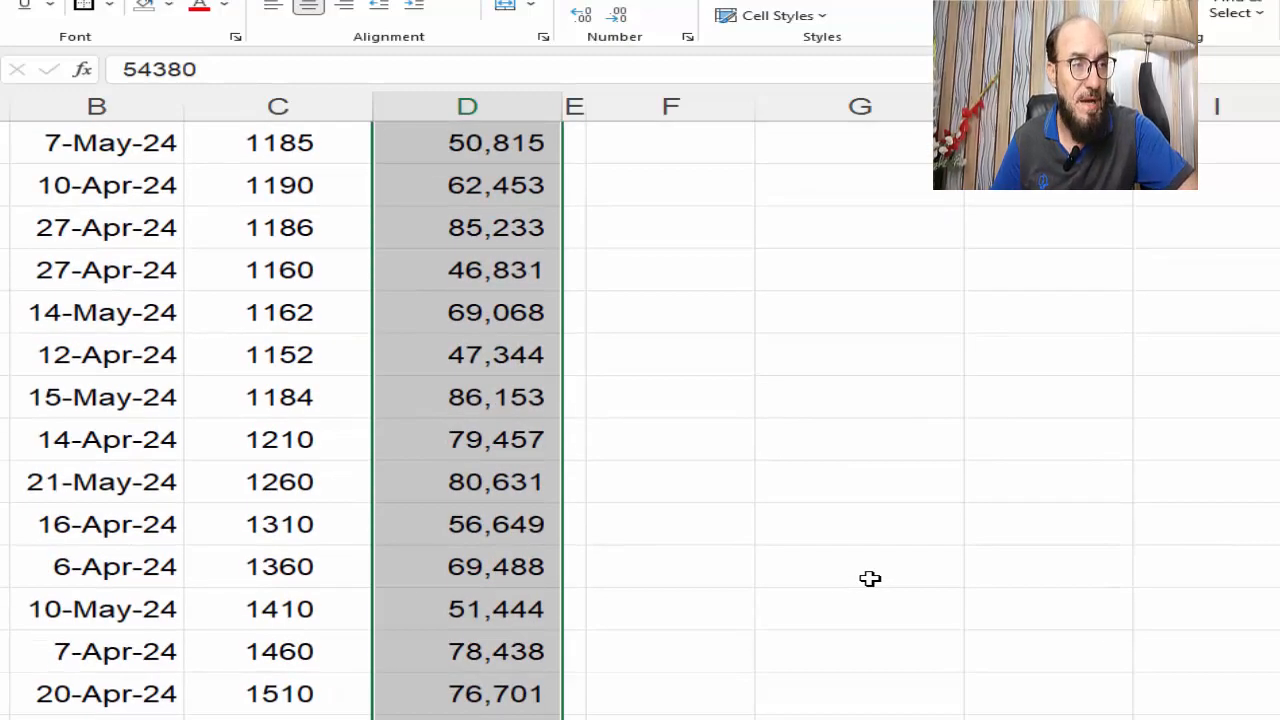
scroll(870, 579, up, 4)
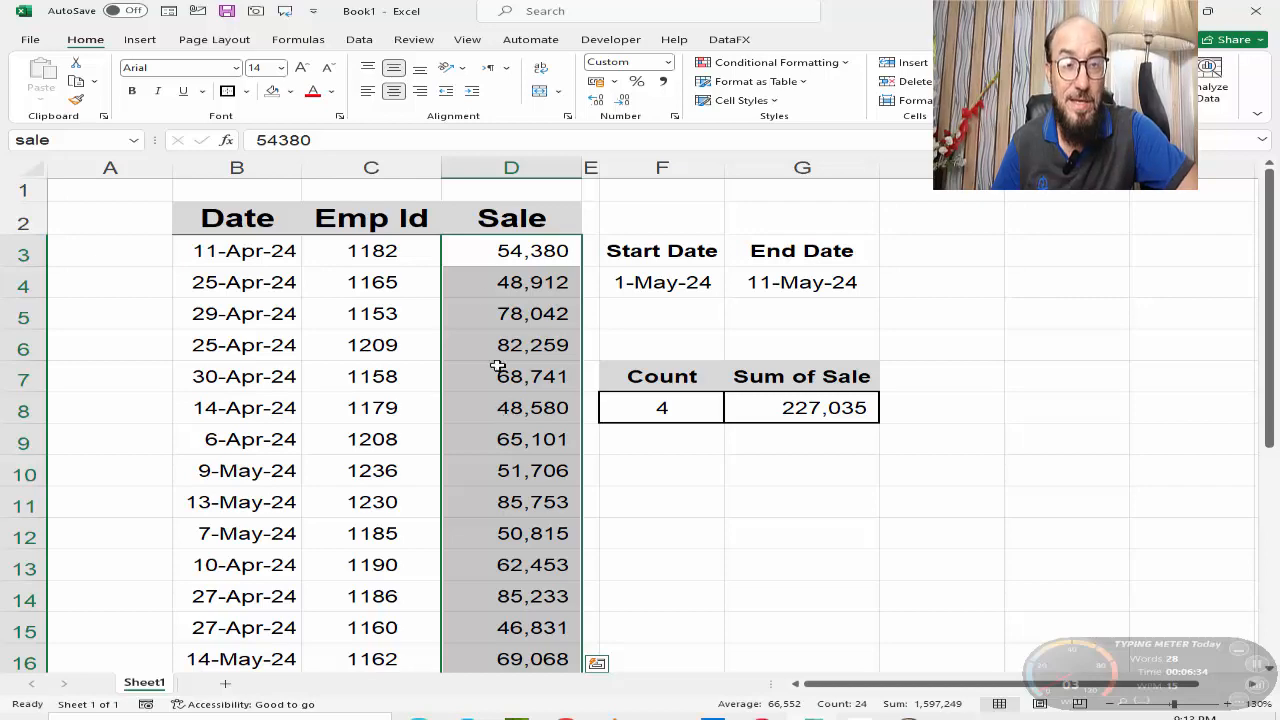
click(740, 63)
click(745, 241)
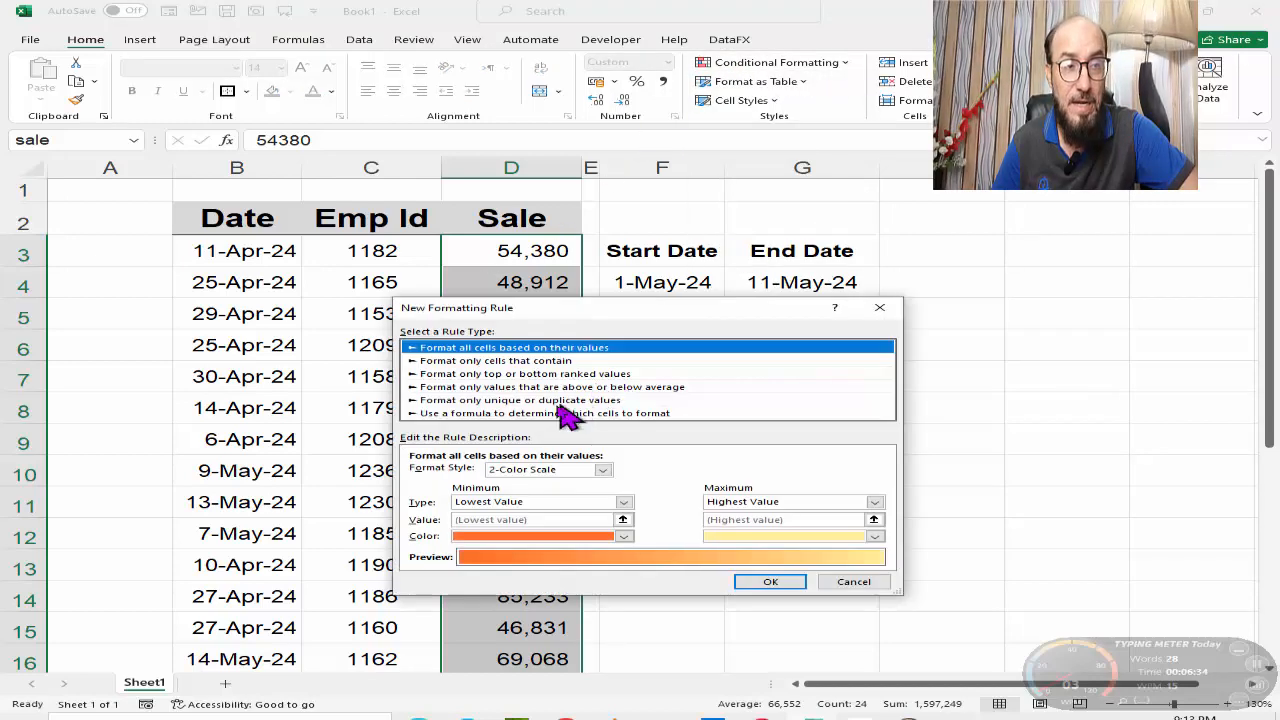
click(550, 412)
Begin the rule's AND formula with the condition B3>=$F$4, keeping B3 relative and the start date cell absolute
text(=and()
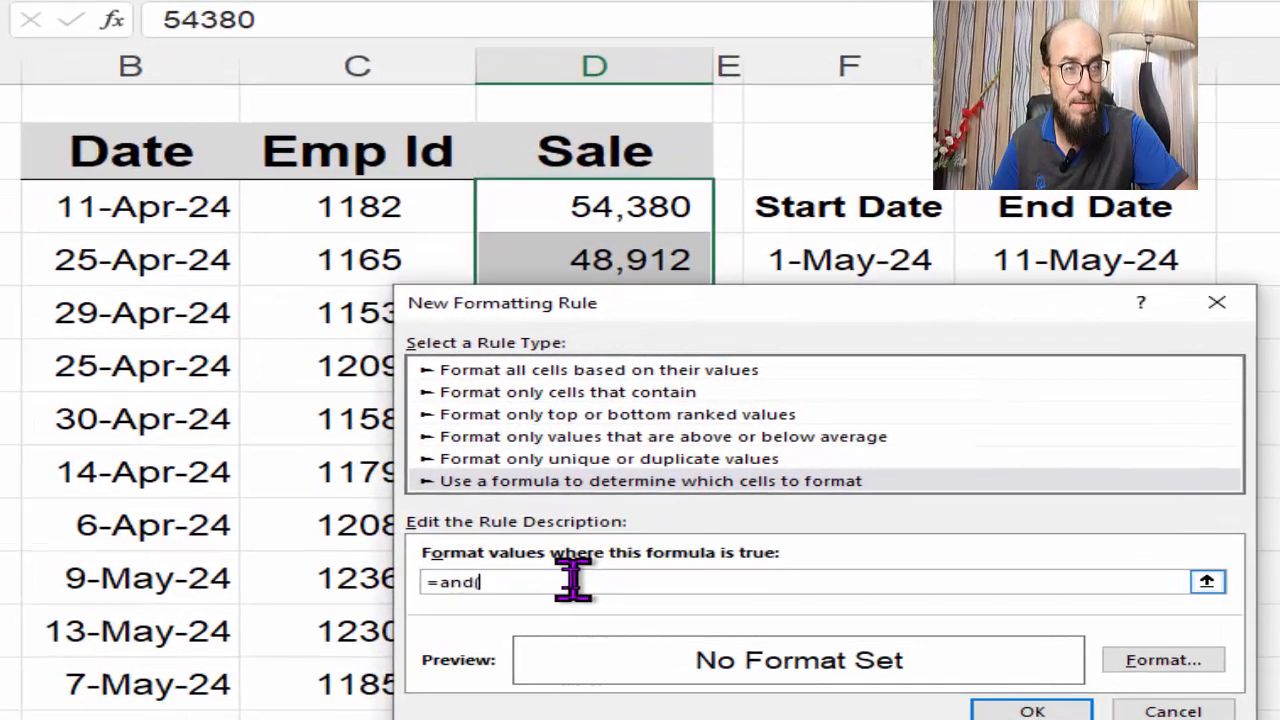
click(190, 204)
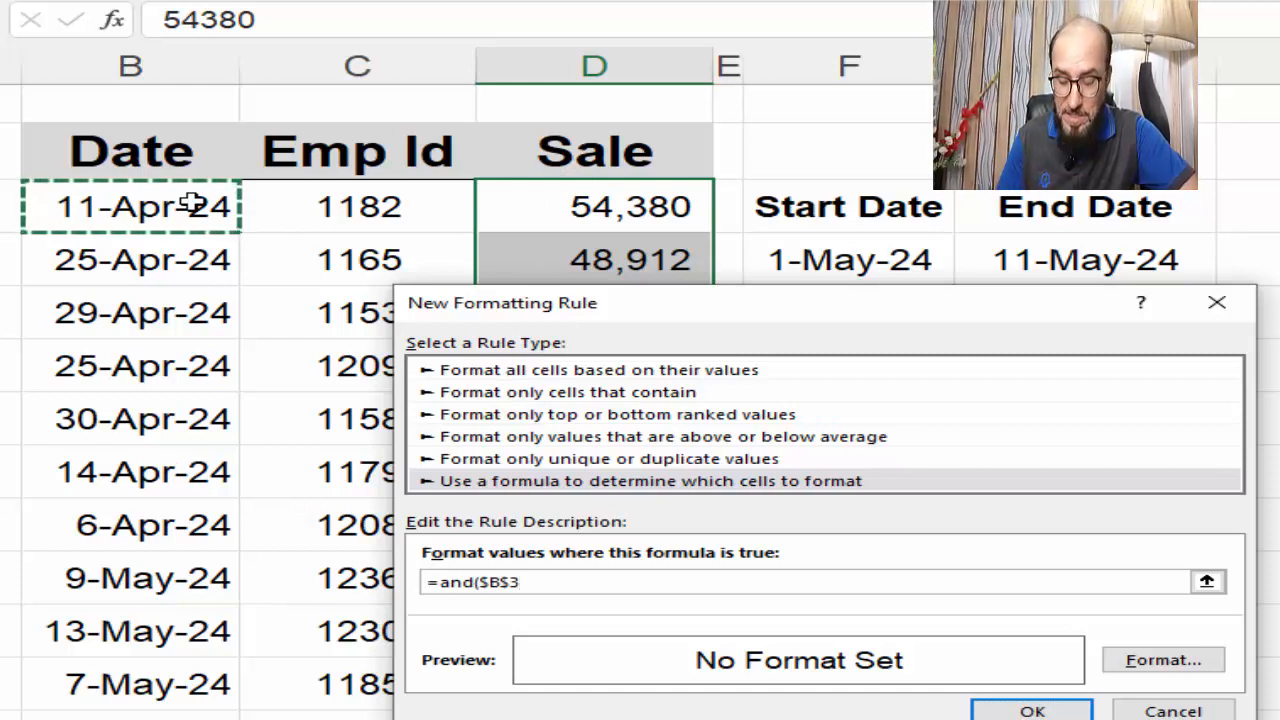
key(F4)
key(F4)
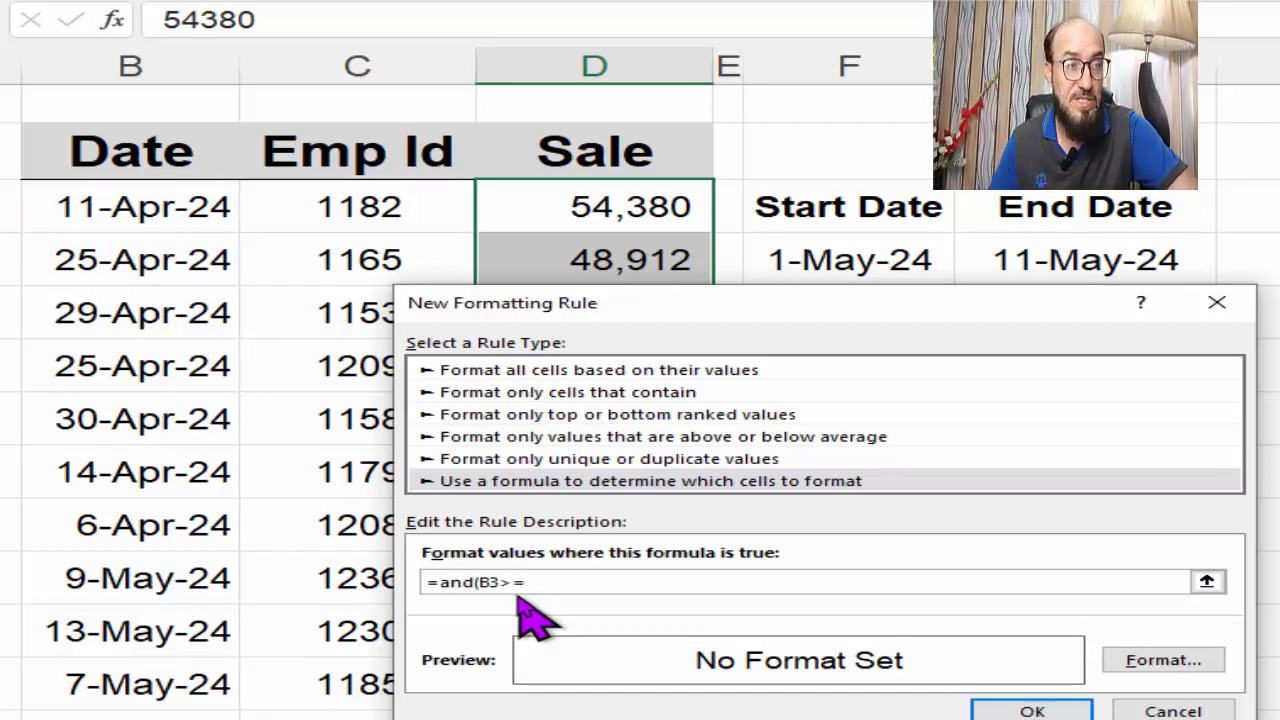
click(805, 247)
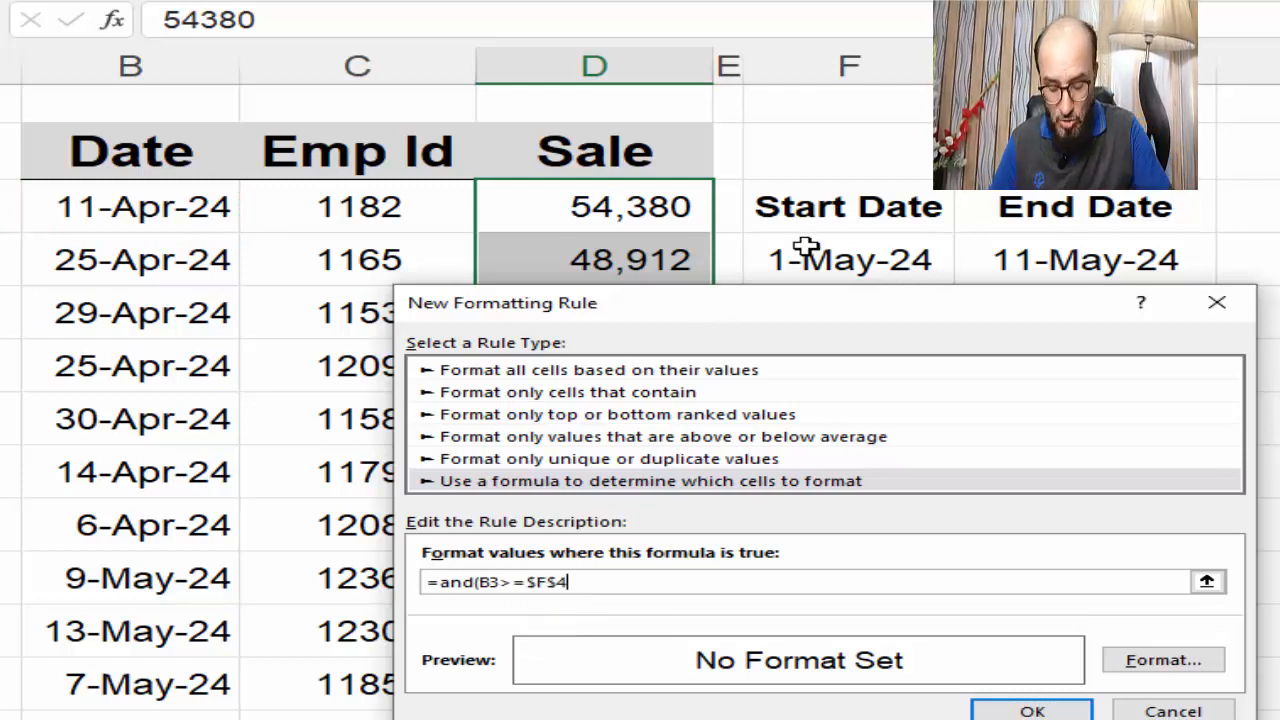
text(,)
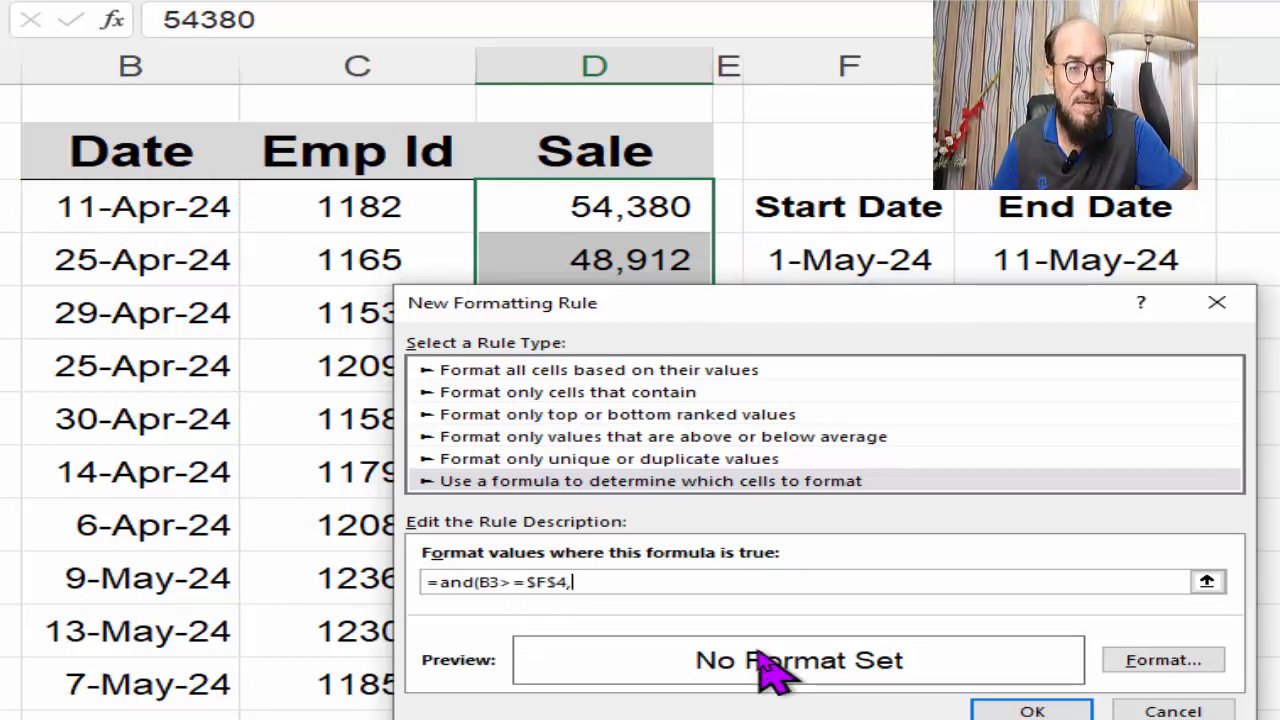
Add the second condition B3<=$G$4 to the rule's AND formula, with B3 relative, and close the formula
click(185, 218)
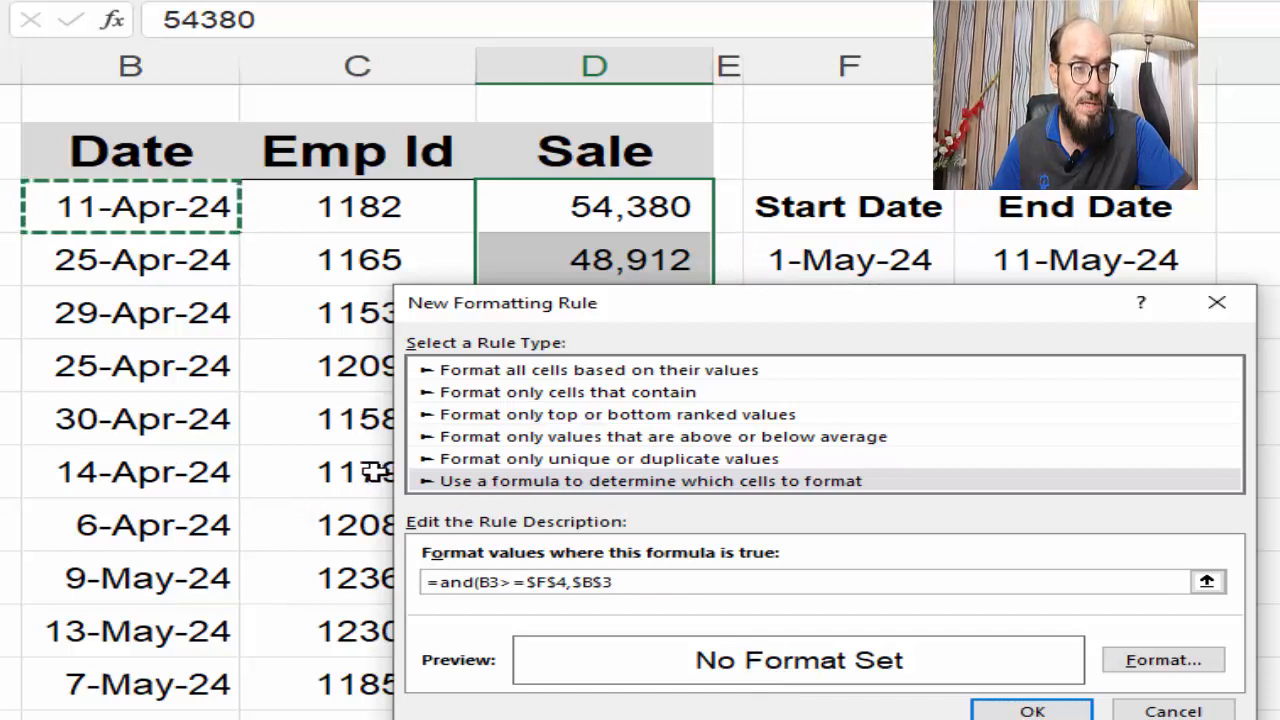
key(F4)
key(F4)
key(F4)
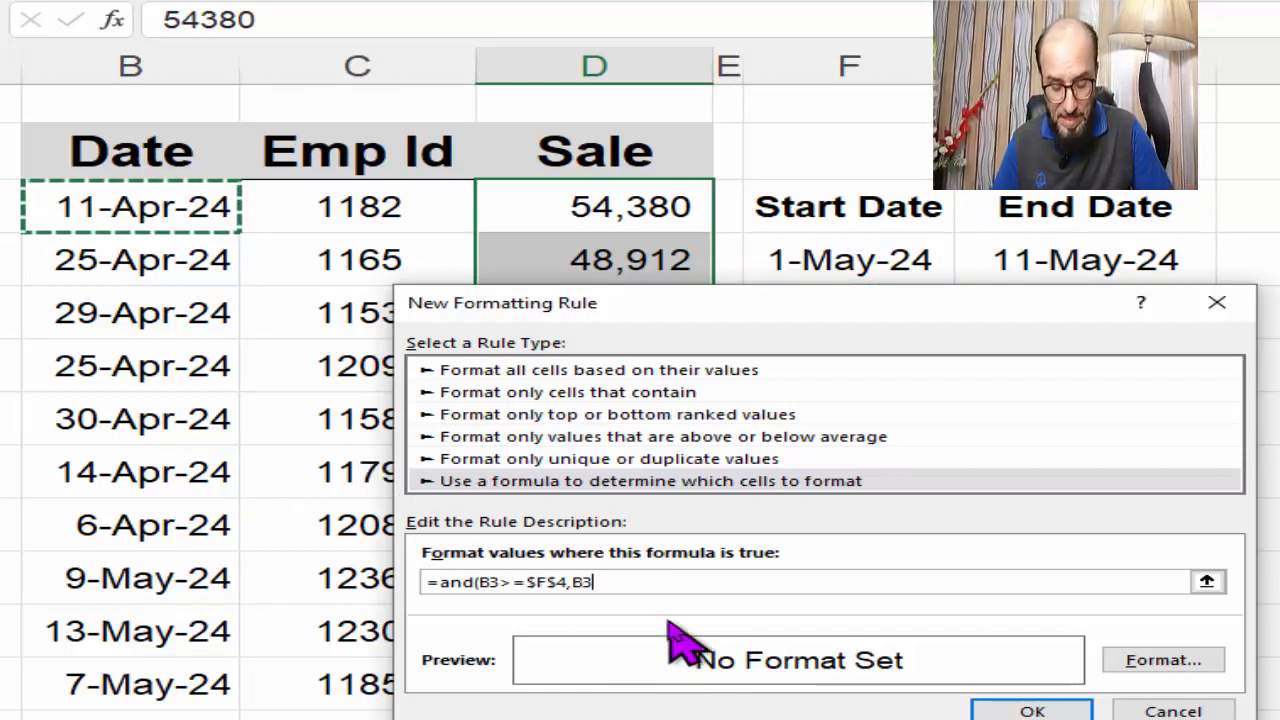
text(<)
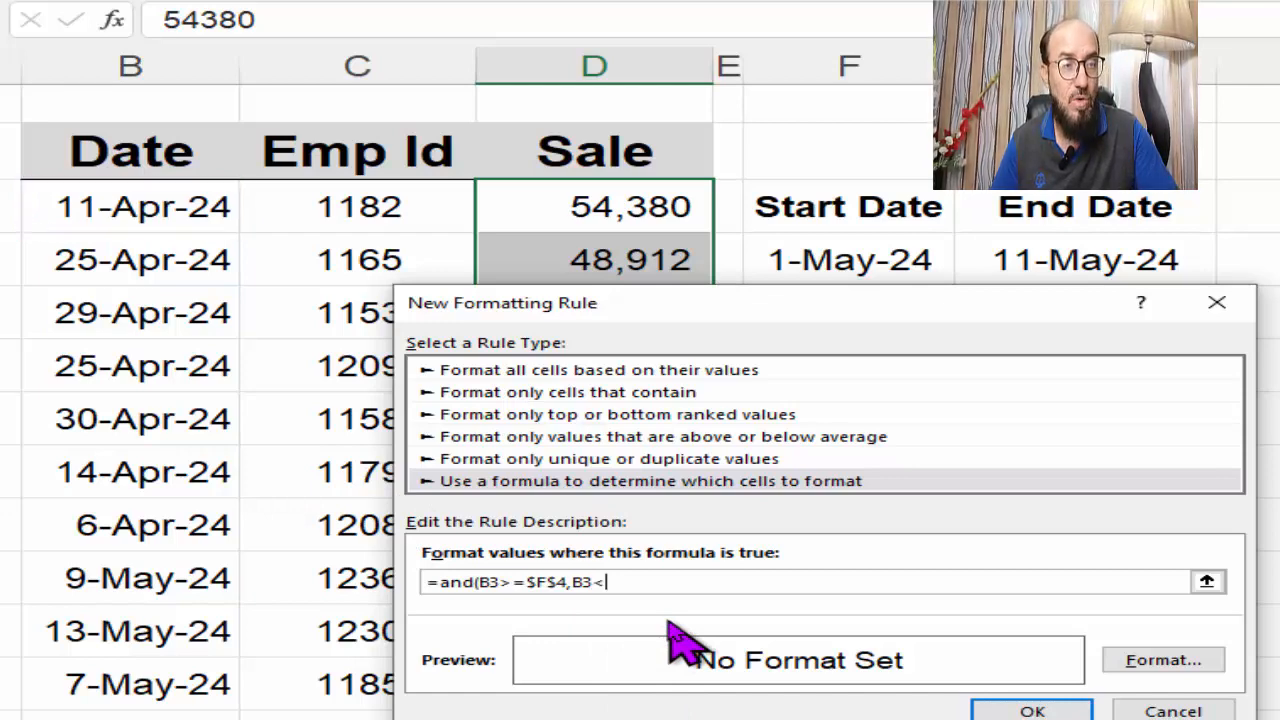
text(=)
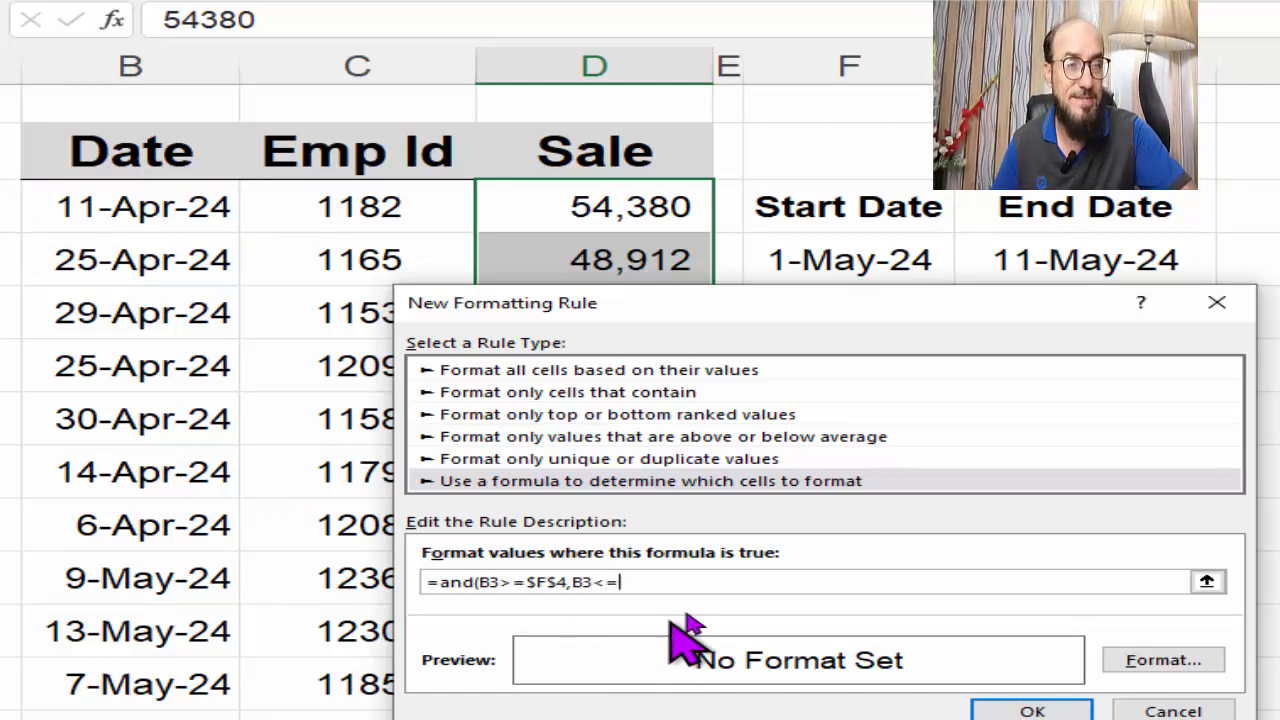
click(1030, 262)
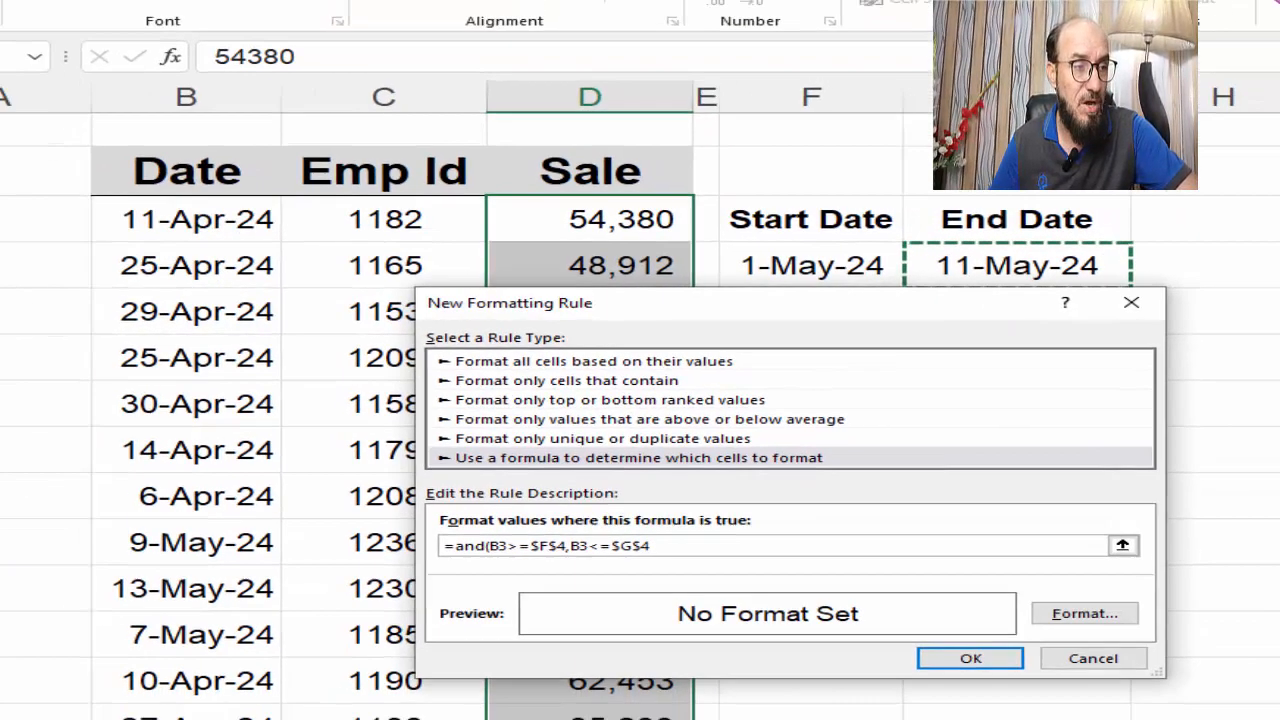
text())
Give the rule a light green fill and apply it to the selected Sale values
click(966, 543)
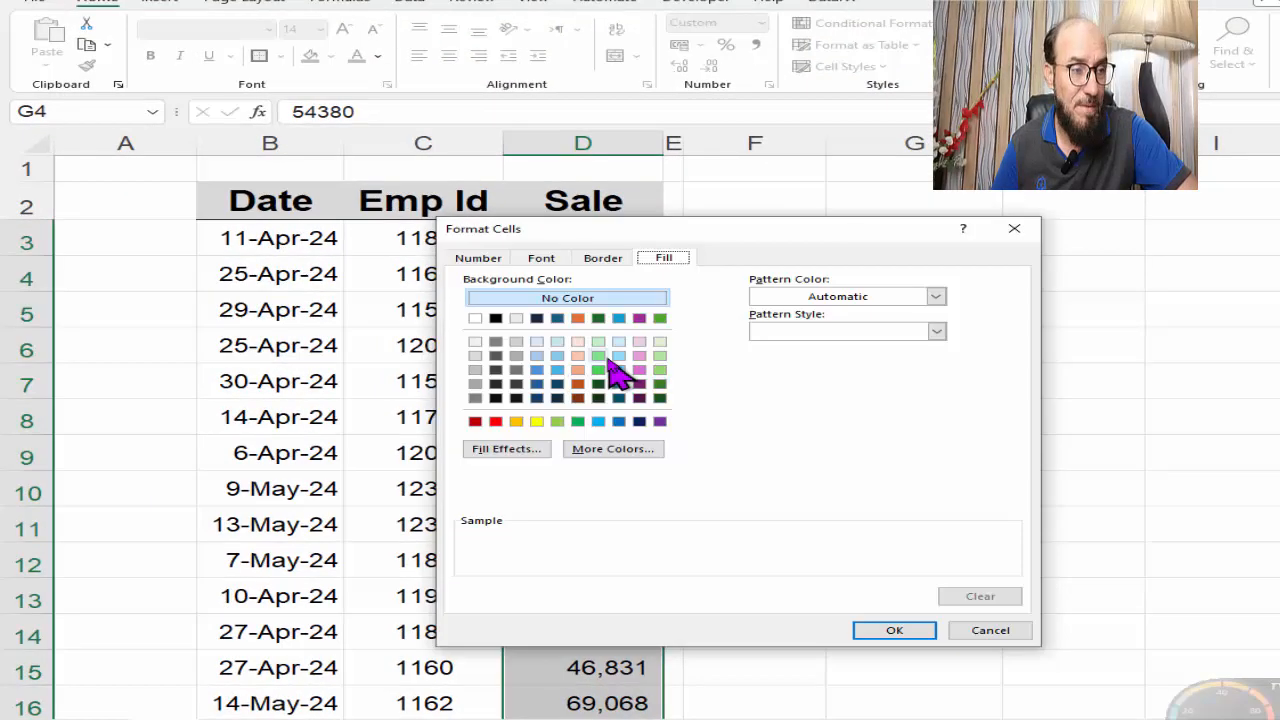
click(598, 355)
click(890, 630)
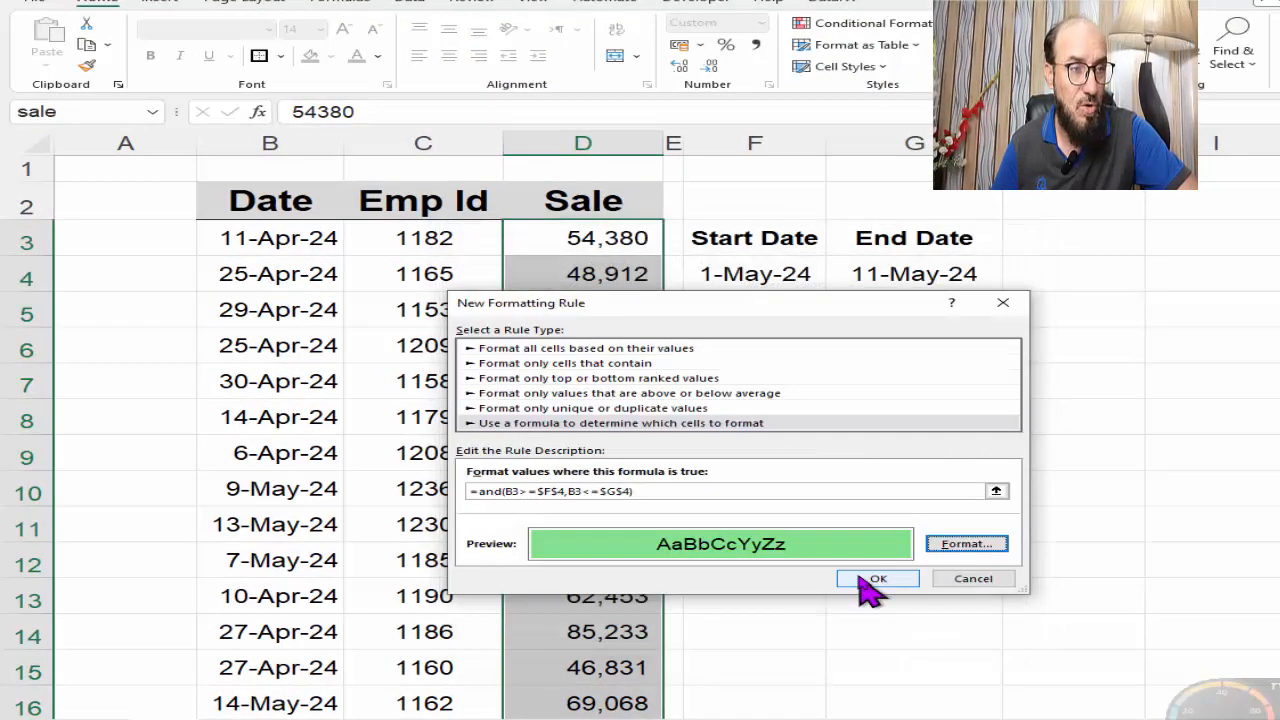
click(862, 580)
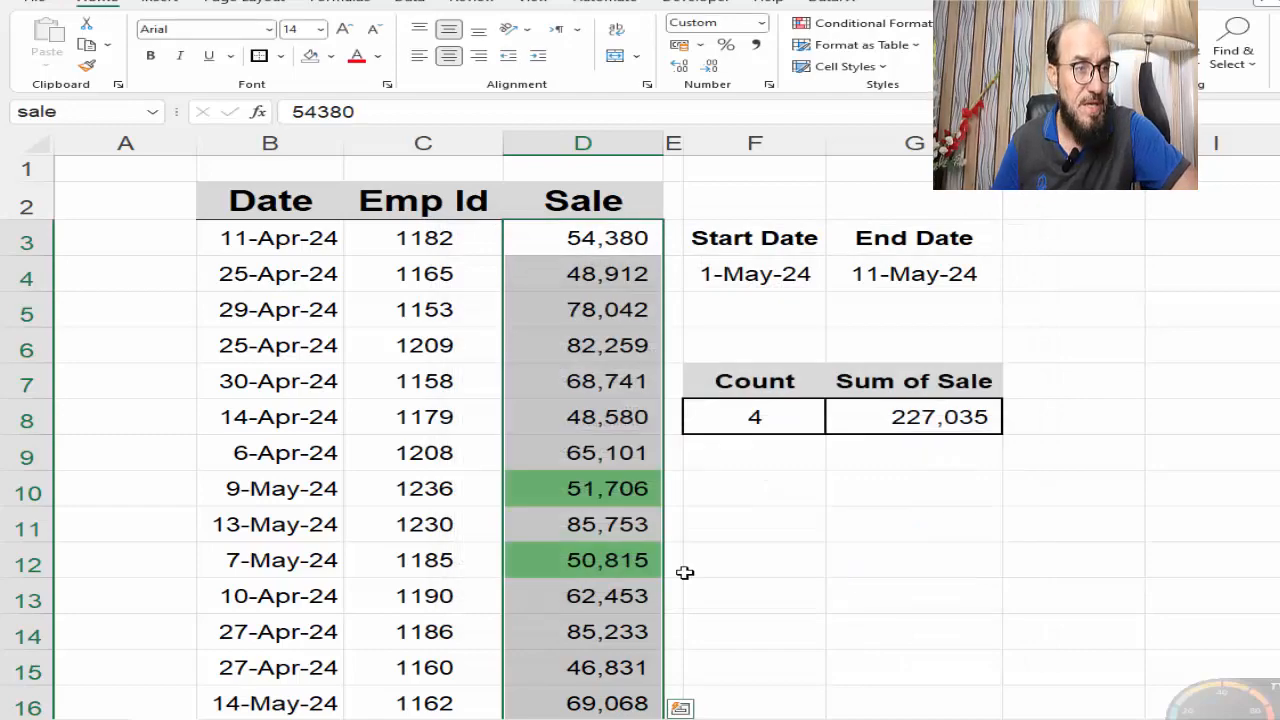
Check the start date in F4 and end date in G4 against the highlighted sale in D10
click(705, 275)
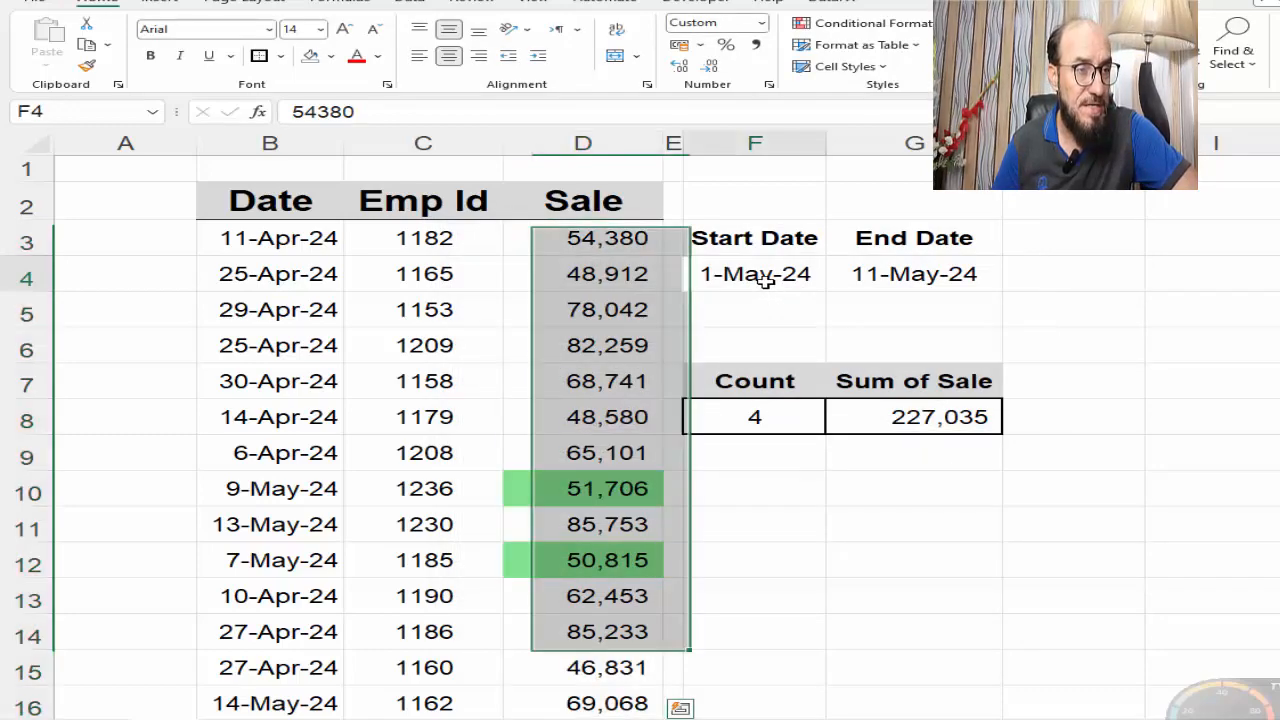
click(903, 275)
click(651, 484)
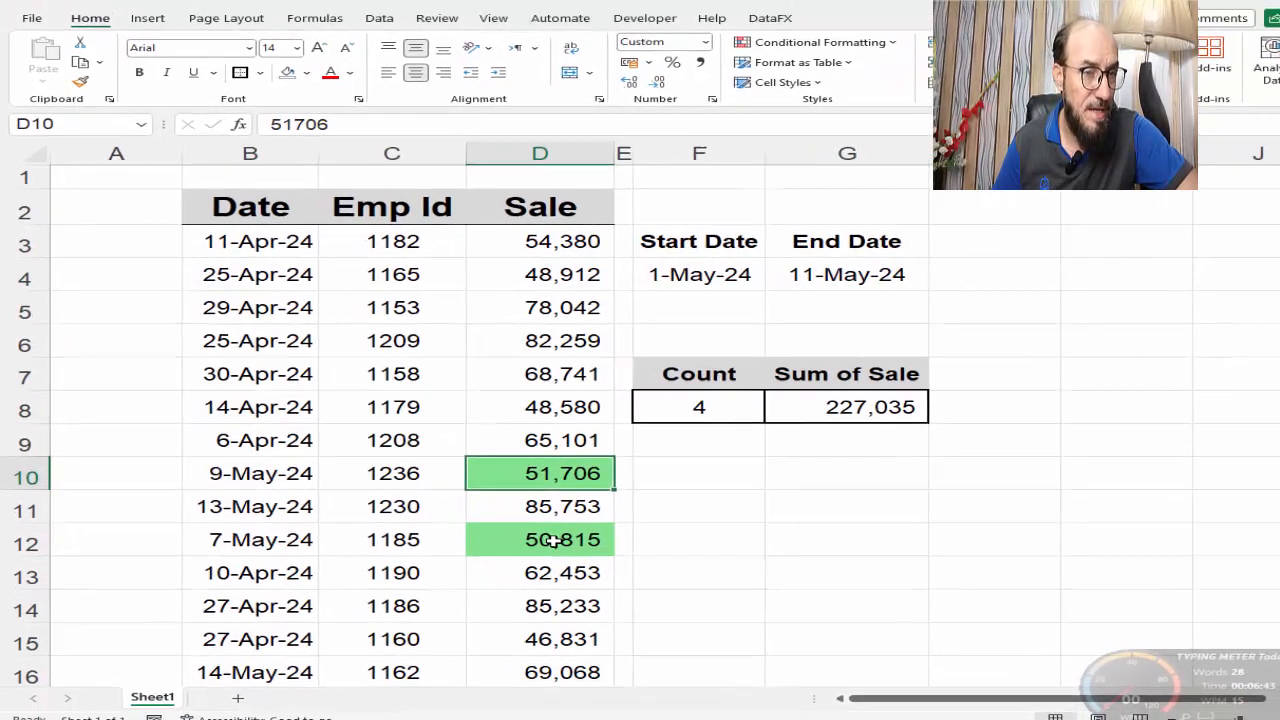
Check the dates in B10, B12, B23 and B26 beside the highlighted sales against the start and end dates
click(278, 466)
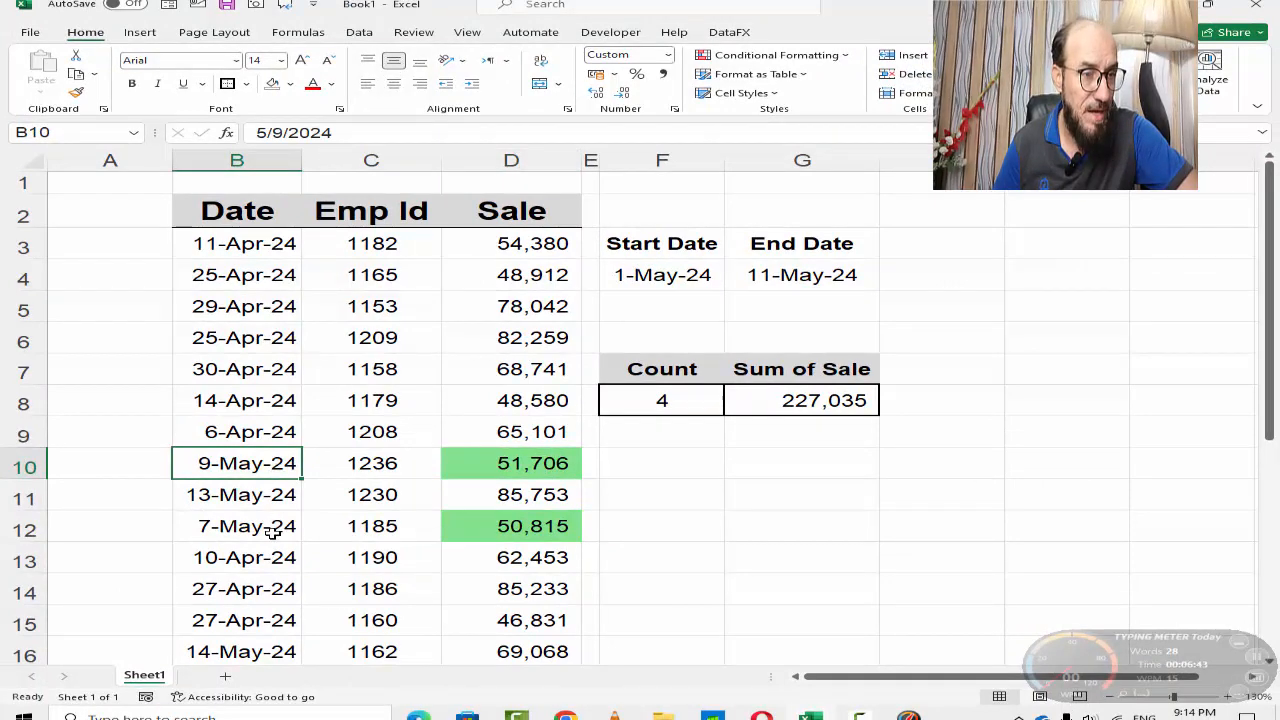
click(272, 530)
scroll(454, 554, down, 4)
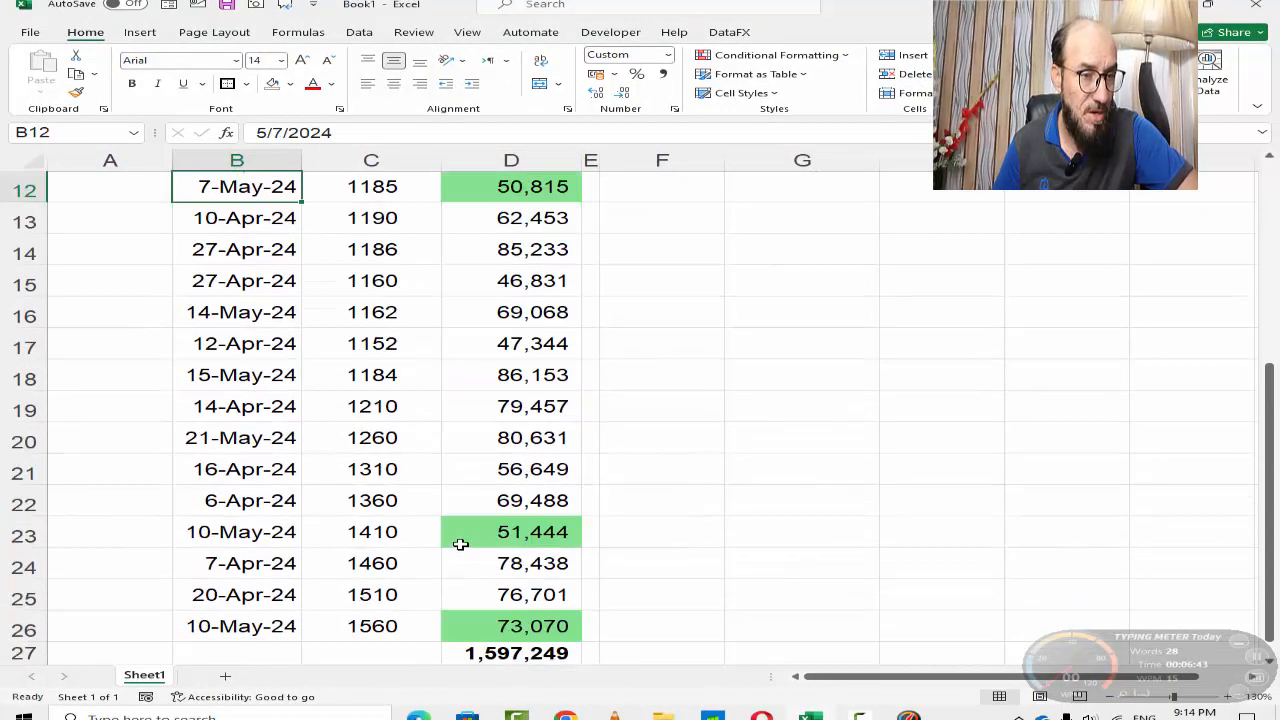
click(285, 532)
click(277, 624)
scroll(515, 621, up, 4)
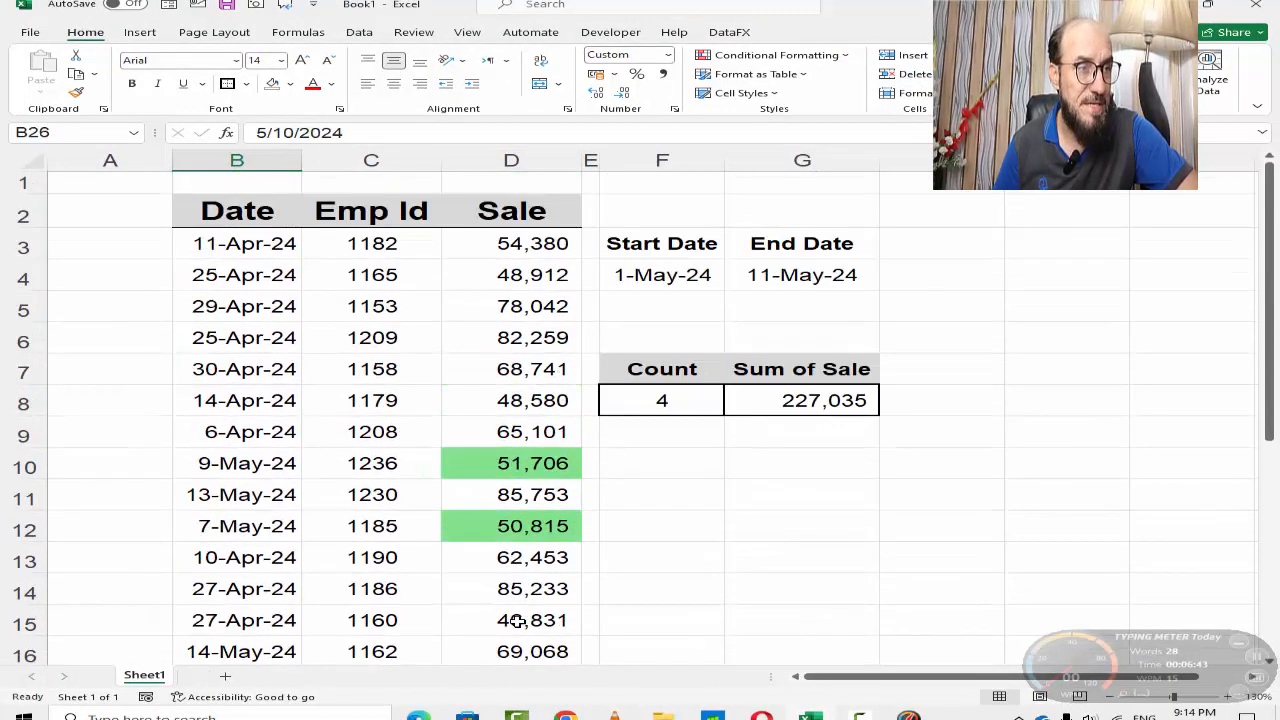
Set the start date in F4 to 1 April 2024
click(652, 282)
scroll(632, 430, down, 3)
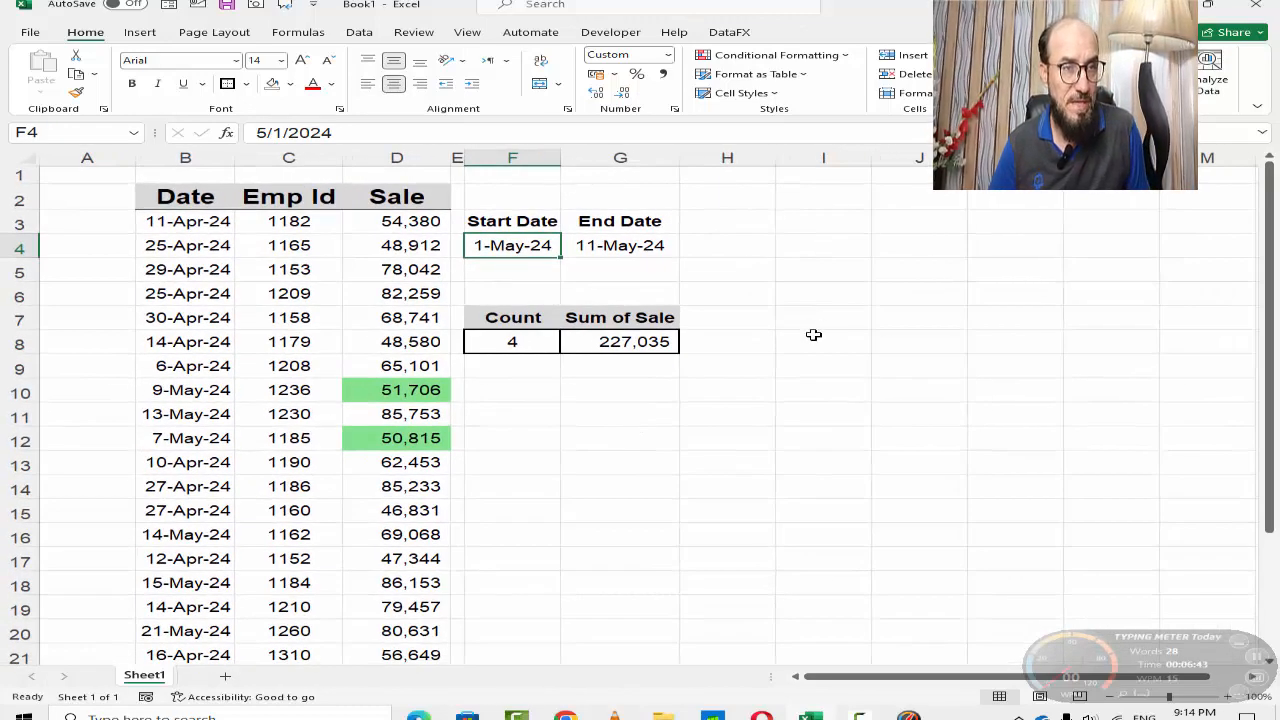
text(1)
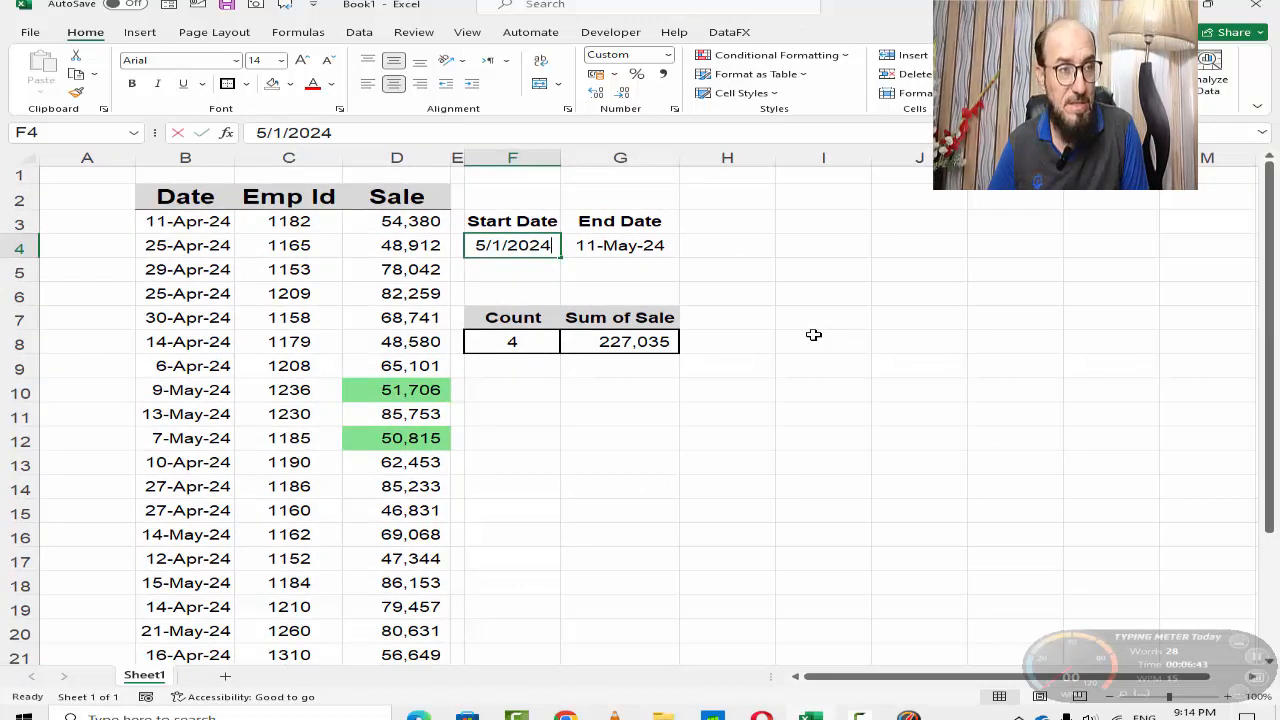
text( apri)
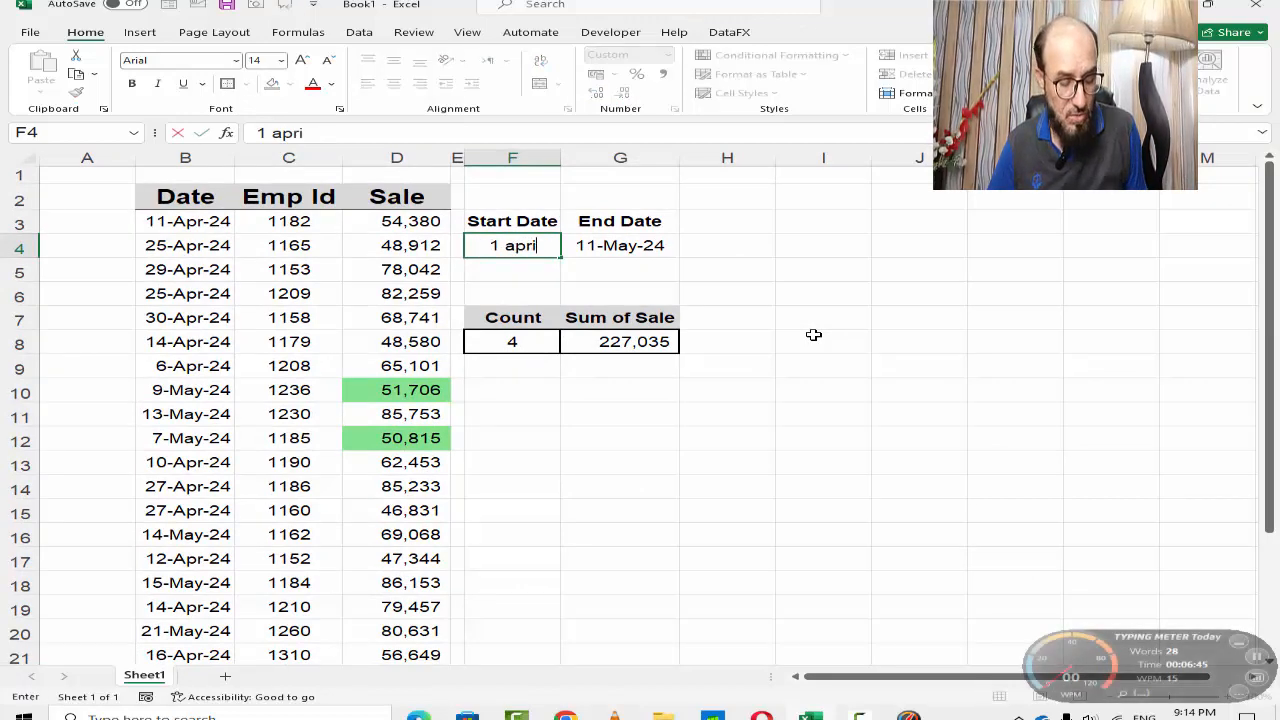
text(l 204)
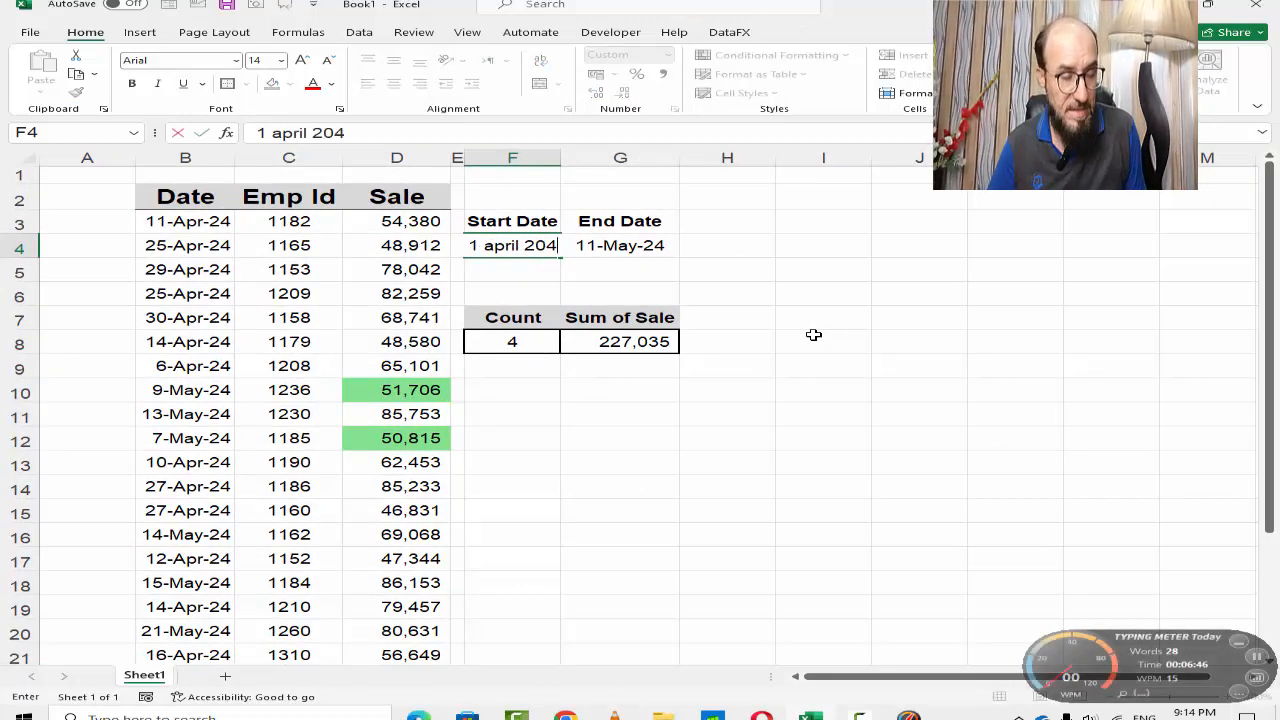
key(BackSpace)
text(24)
key(Return)
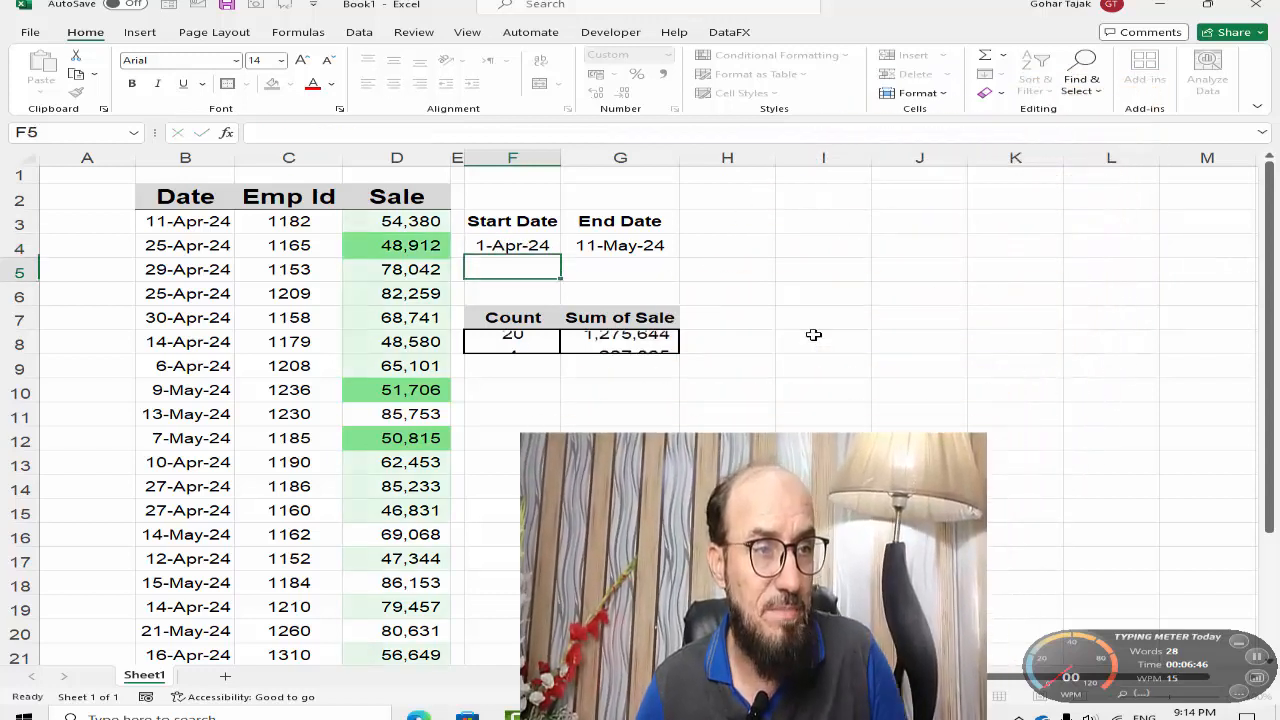
key(Up)
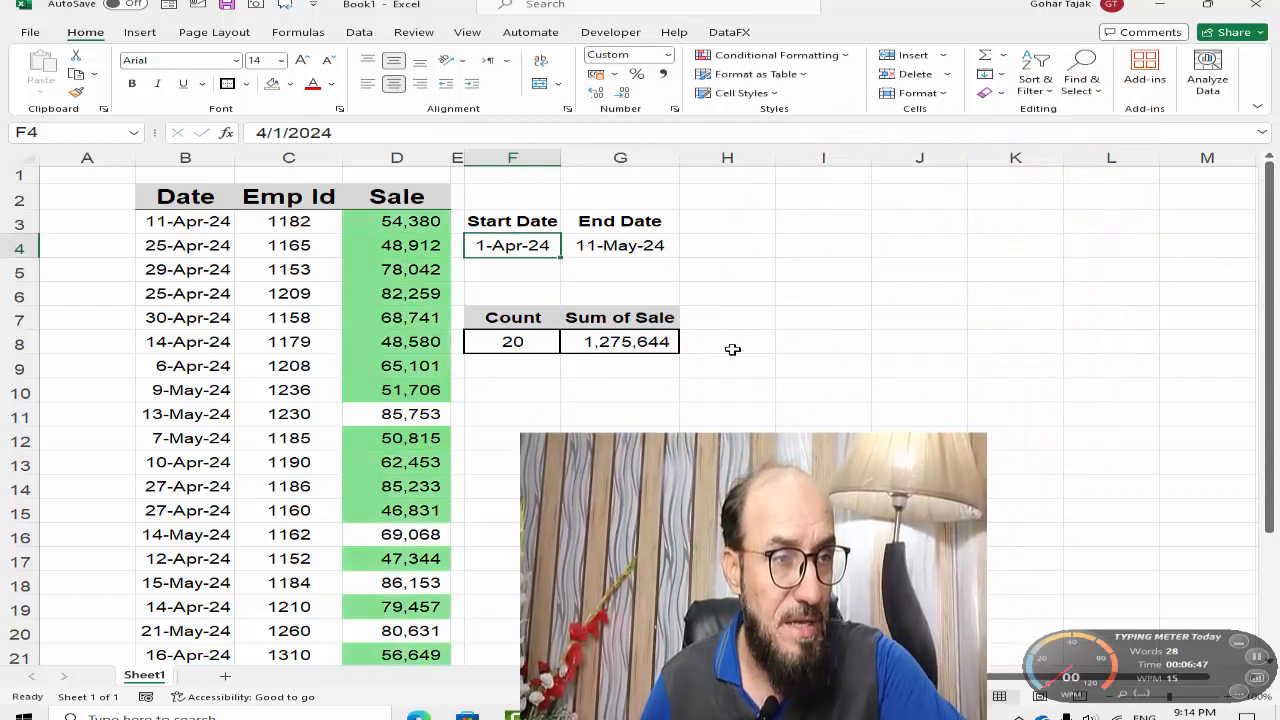
Examine the Count in F8, the Sum of Sale in G8 and the highlighted rows down the Sale column
click(514, 342)
click(661, 341)
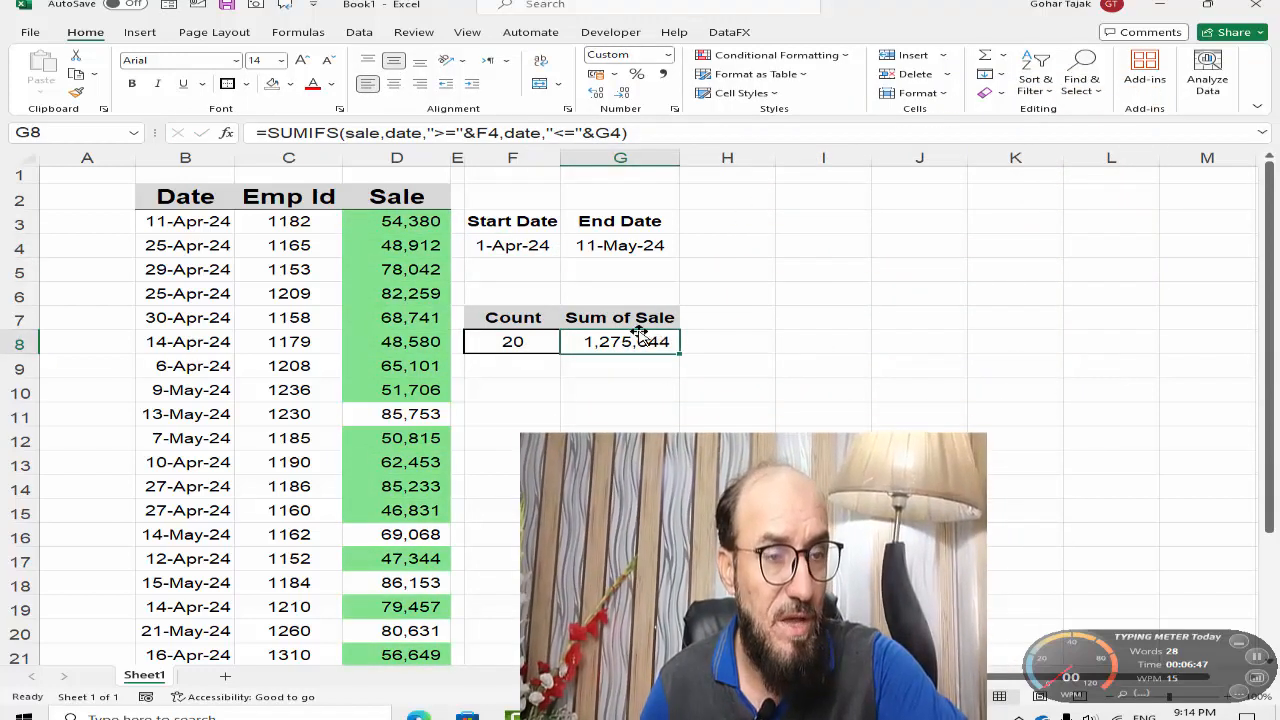
scroll(400, 391, down, 4)
scroll(397, 395, up, 2)
scroll(397, 395, up, 3)
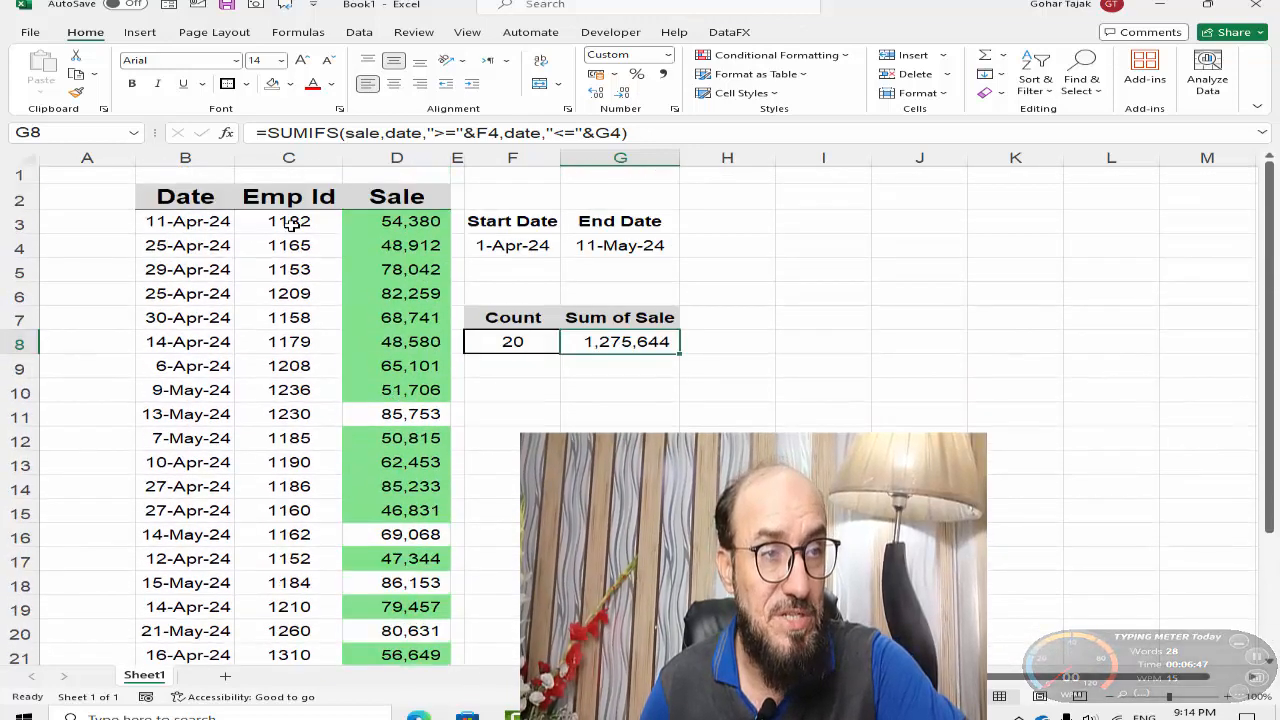
Set the end date in G4 to 30 April 2024
click(500, 246)
click(598, 246)
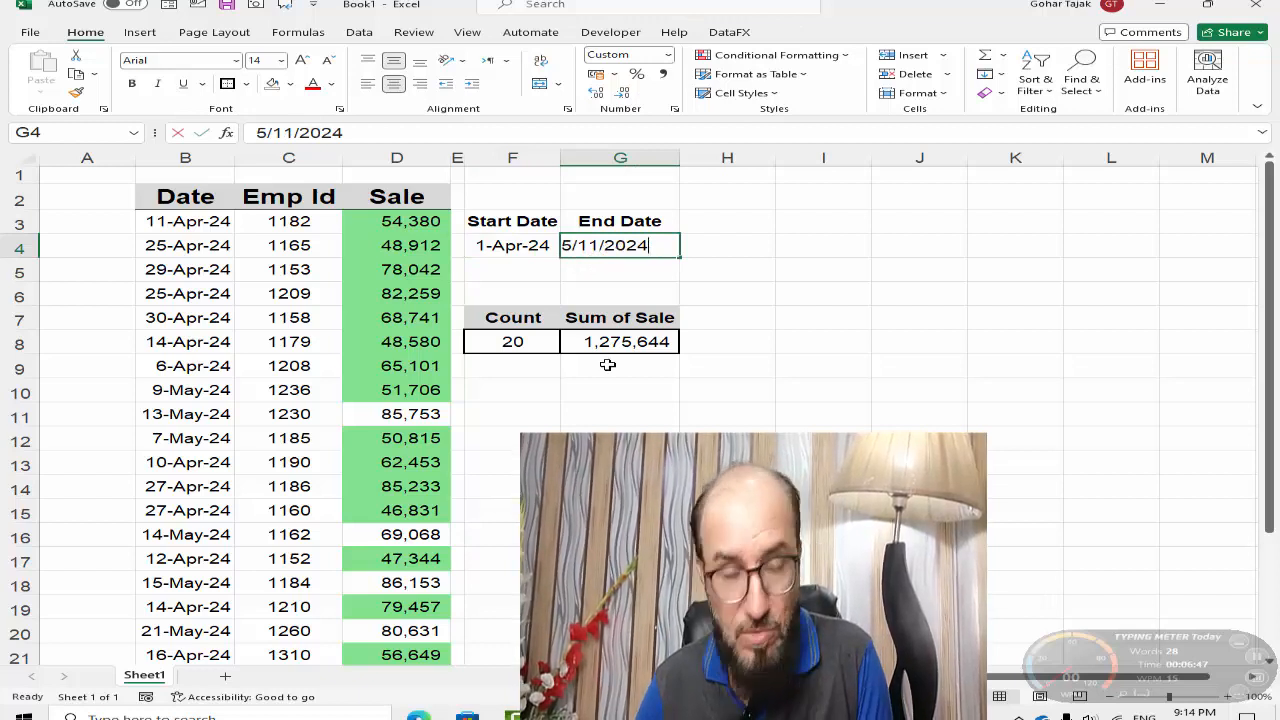
text(30 a)
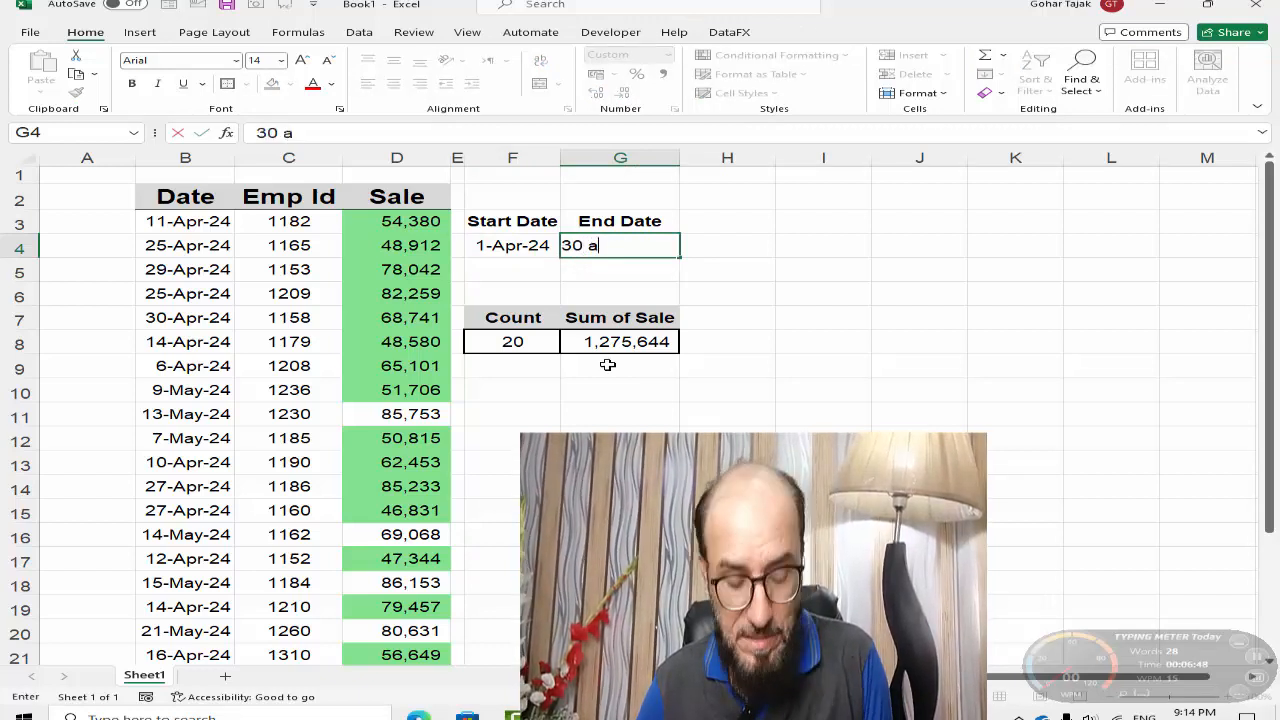
text(pr 202)
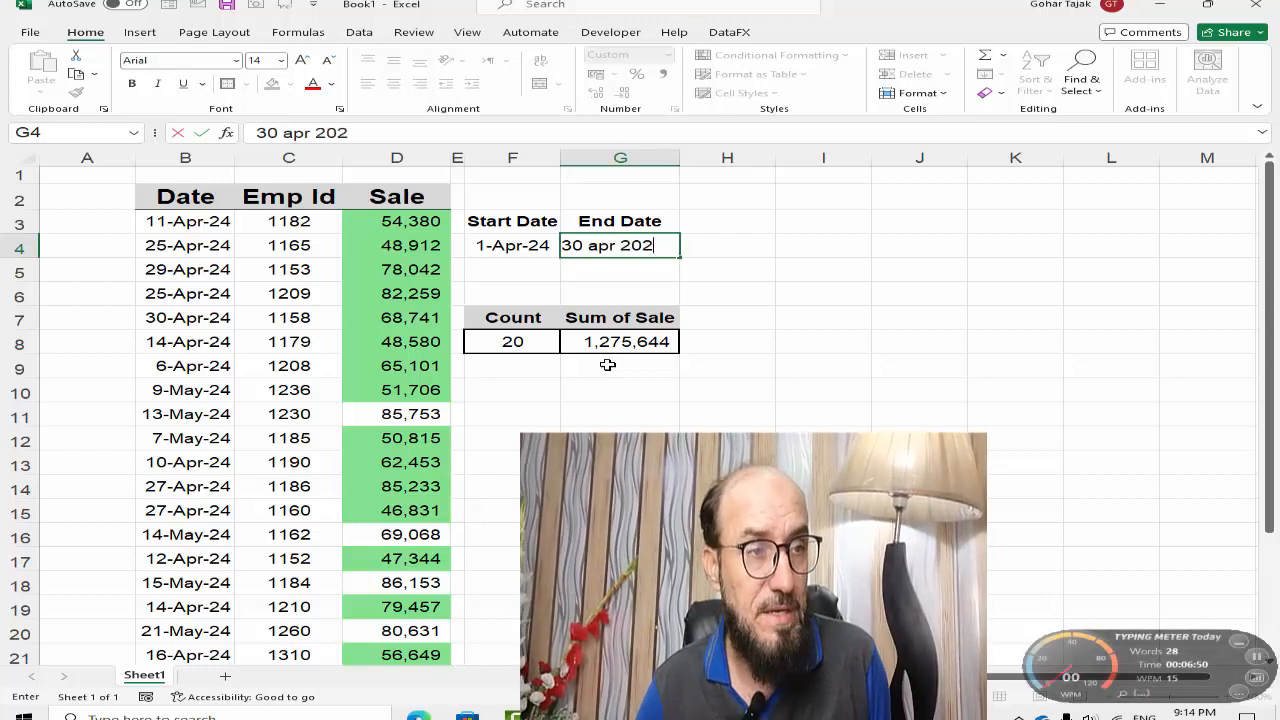
key(Return)
Review the Count and Sum of Sale results in row 8 against the start and end dates in F4 and G4
key(Down)
key(Down)
key(Down)
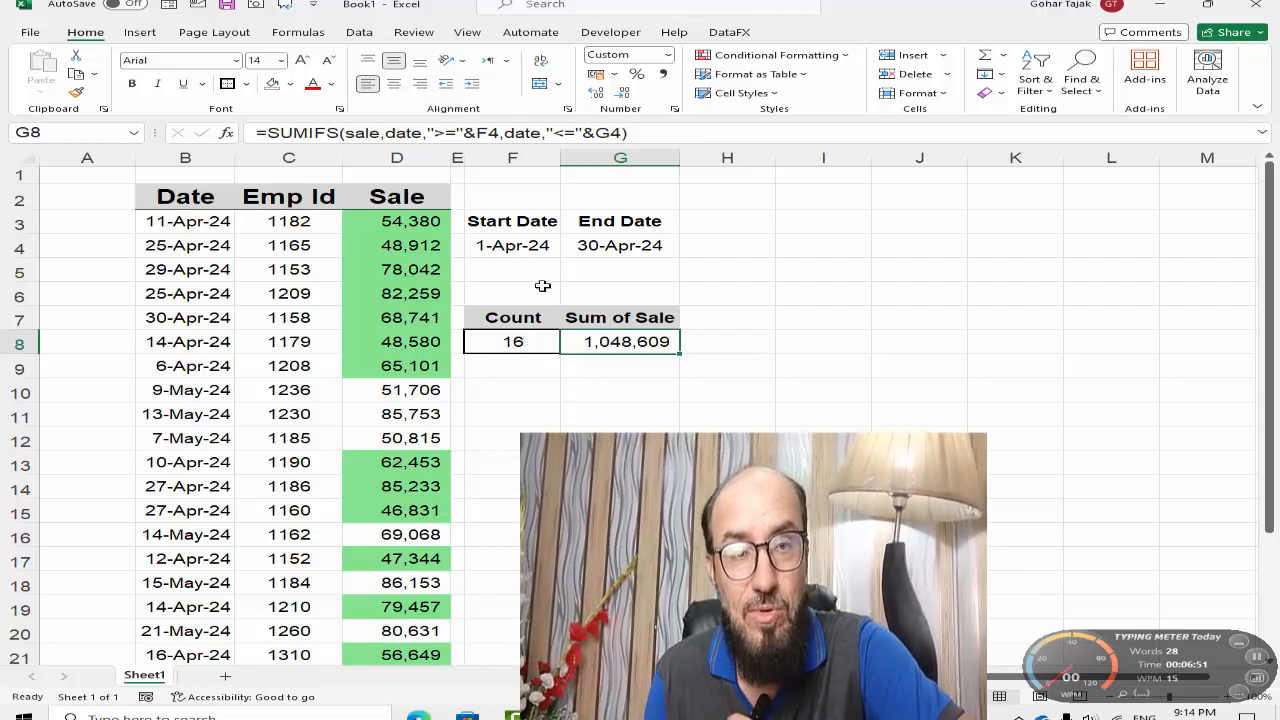
click(548, 252)
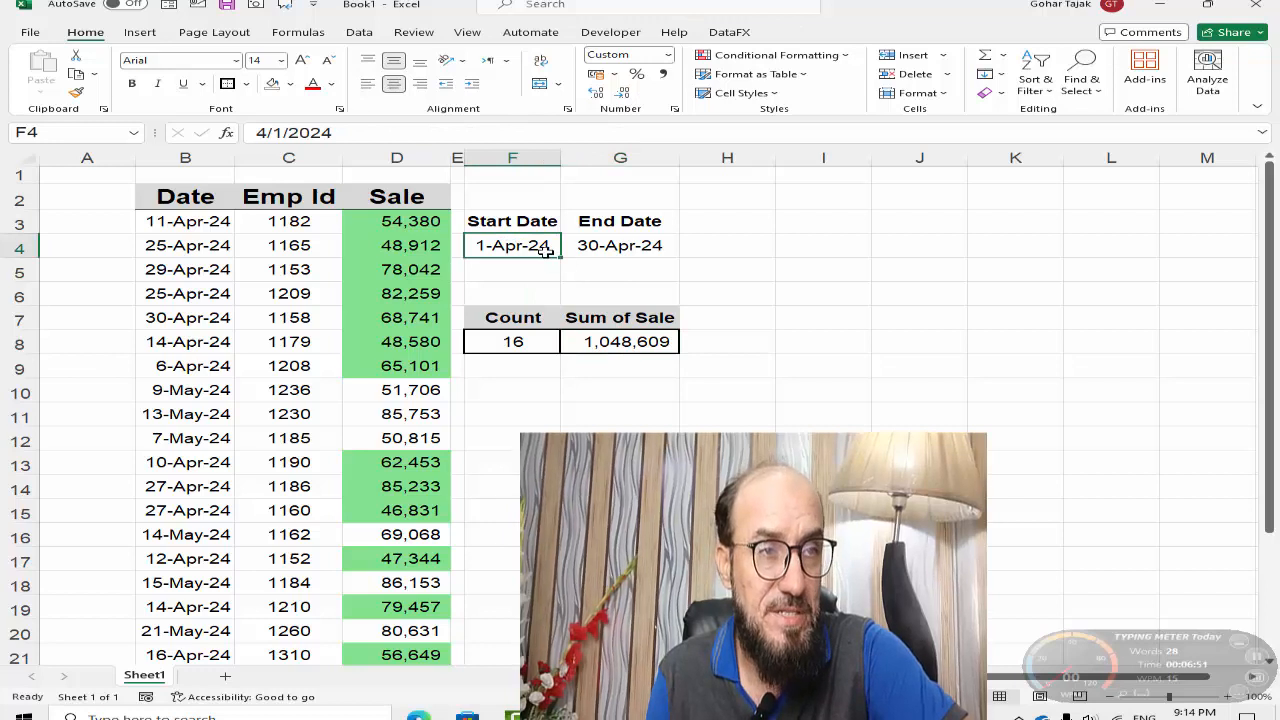
click(612, 249)
click(528, 340)
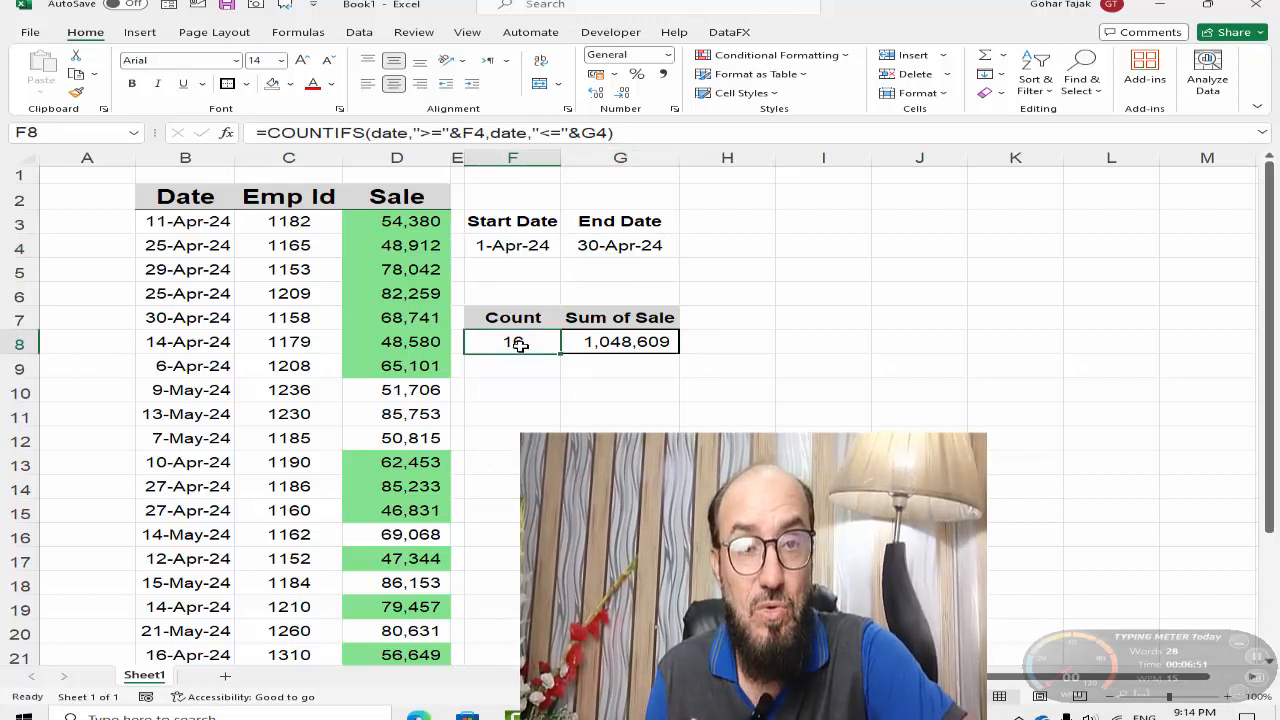
click(620, 344)
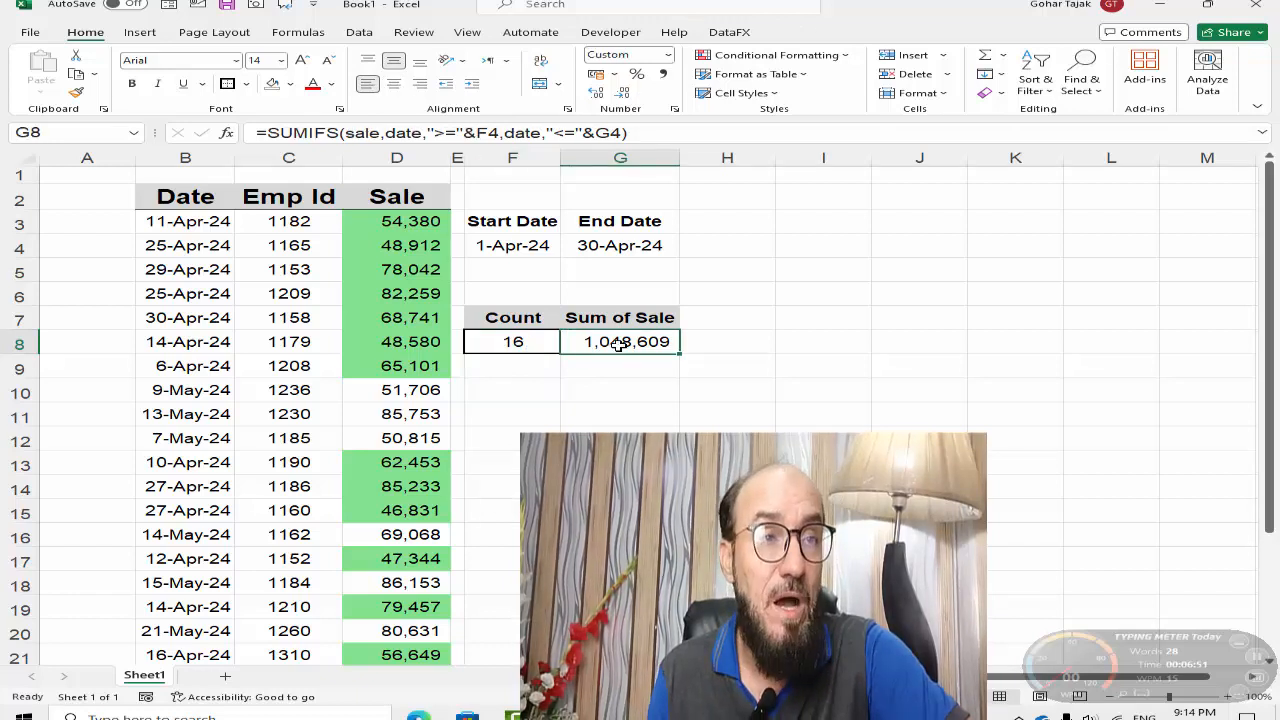
Select the Sale values D3:D17 and look over the highlighting through the end of the Sale column
drag(420, 222, 425, 560)
scroll(415, 570, down, 2)
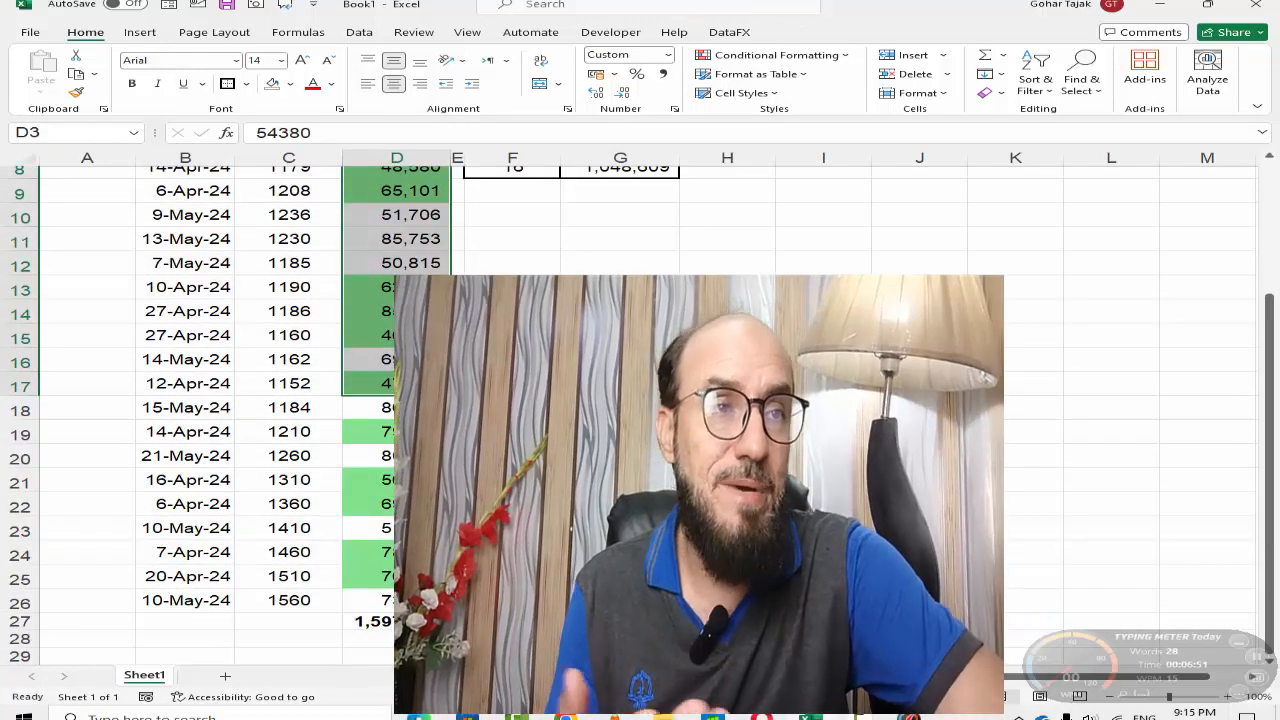
scroll(300, 400, up, 2)
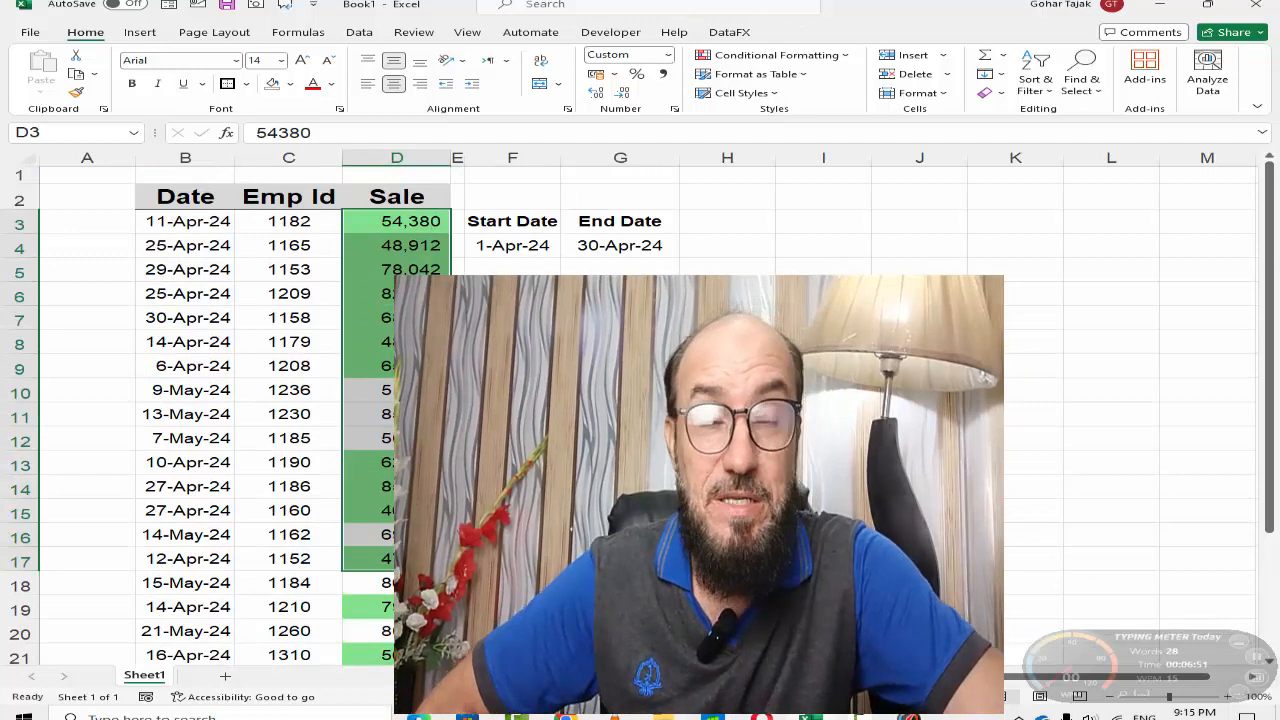